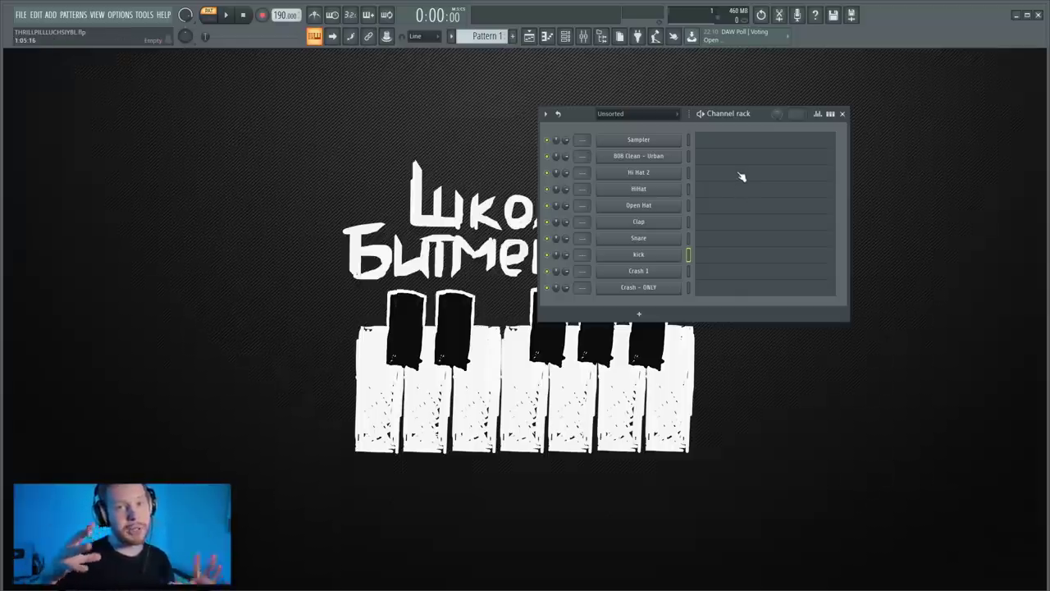
In the Clap piano roll, place a one-beat C5 note on beat 3 of bar 1 and copy it to beat 3 of bar 2
left_click(716, 229)
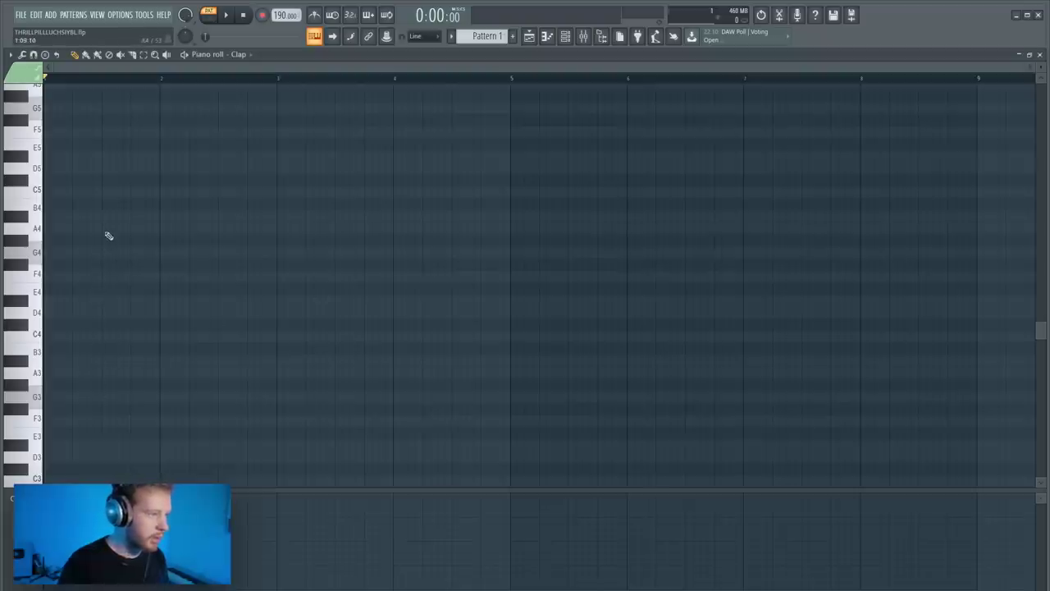
left_click(107, 191)
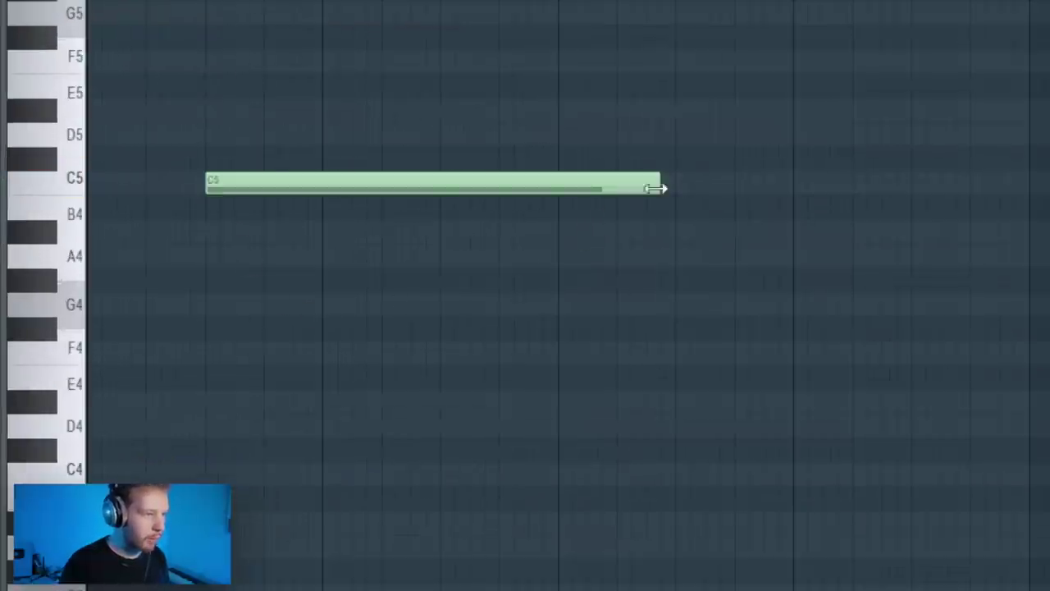
left_click_drag(655, 188, 258, 206)
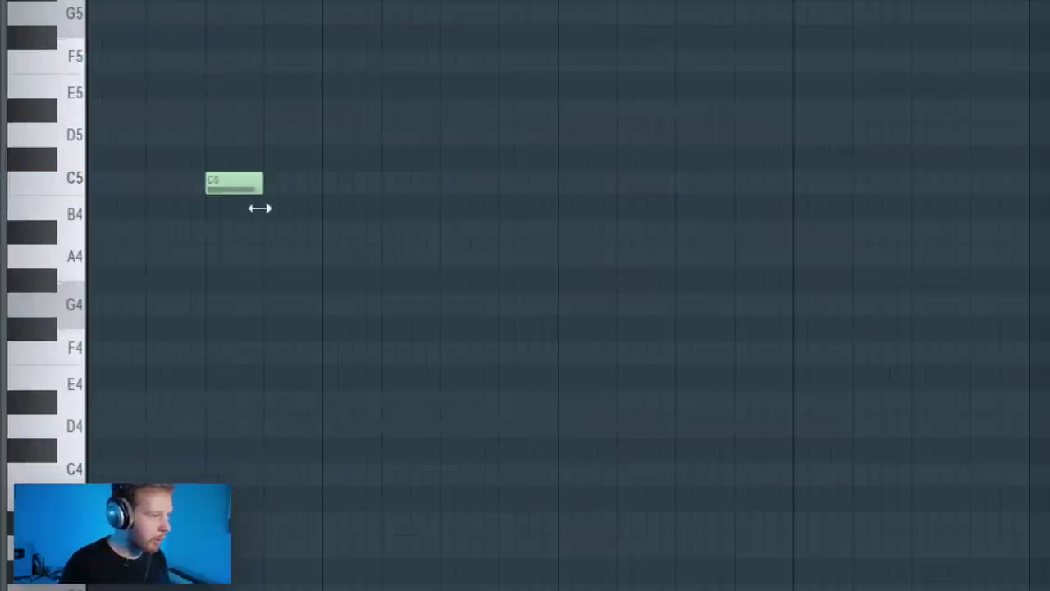
left_click_drag(448, 325, 433, 2)
left_click(148, 194, "ctrl")
left_click_drag(148, 194, 305, 201)
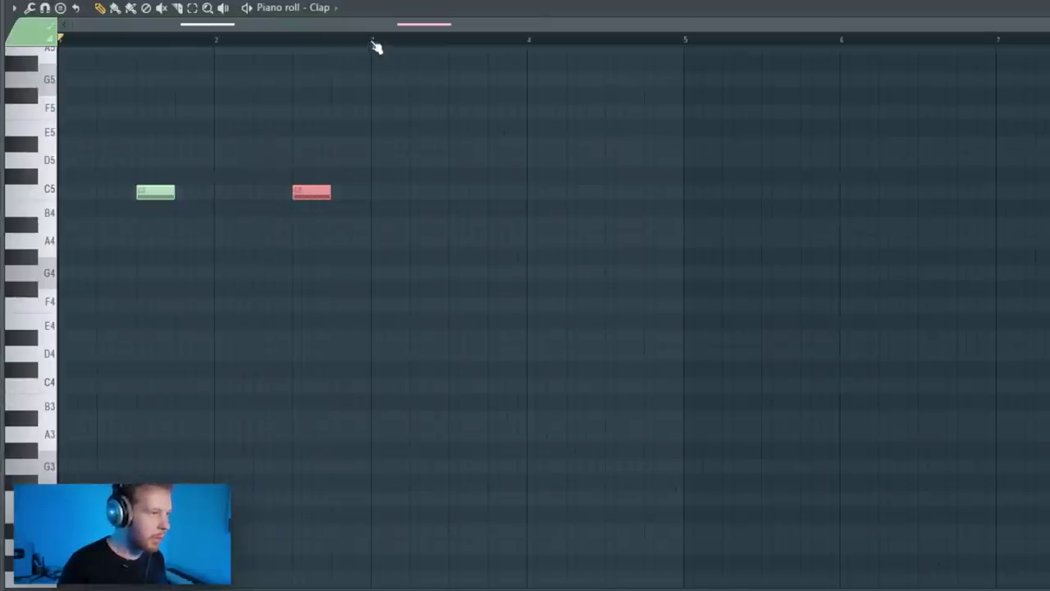
Select the two-bar clap pattern and duplicate it until it fills eight bars, clearing the selection at the end
key("ctrl+a")
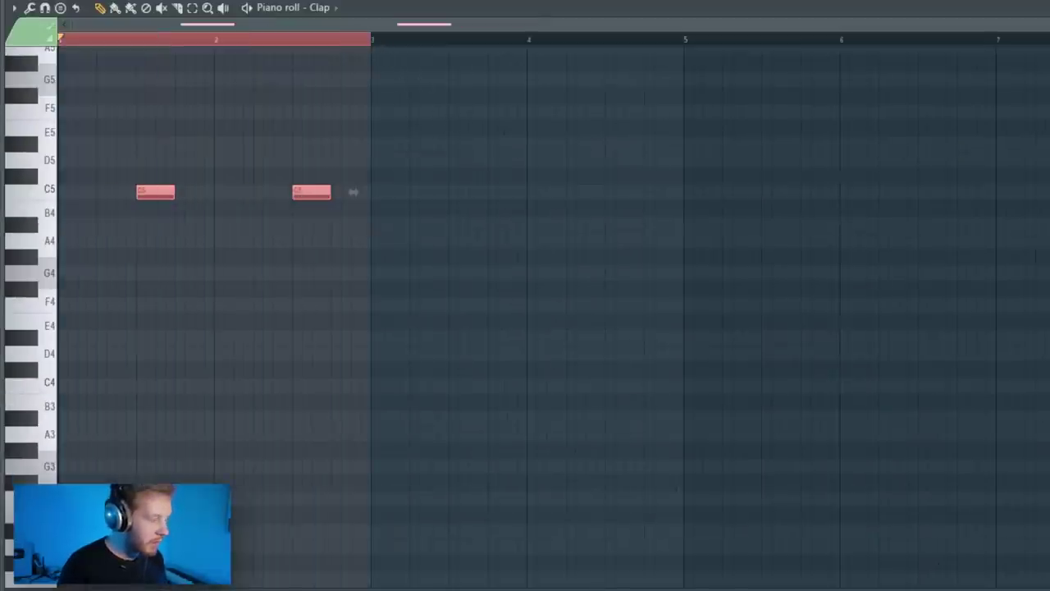
key("ctrl+b")
key("ctrl+b")
key("ctrl+d")
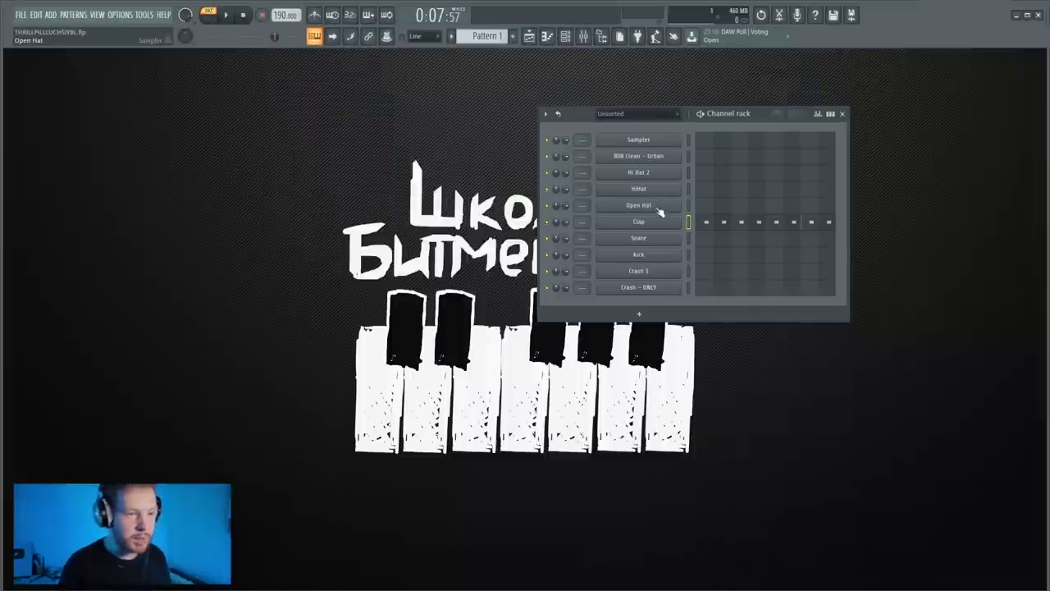
Open the Open Hat channel's settings and check its volume envelope before returning to the sample settings
left_click(657, 207)
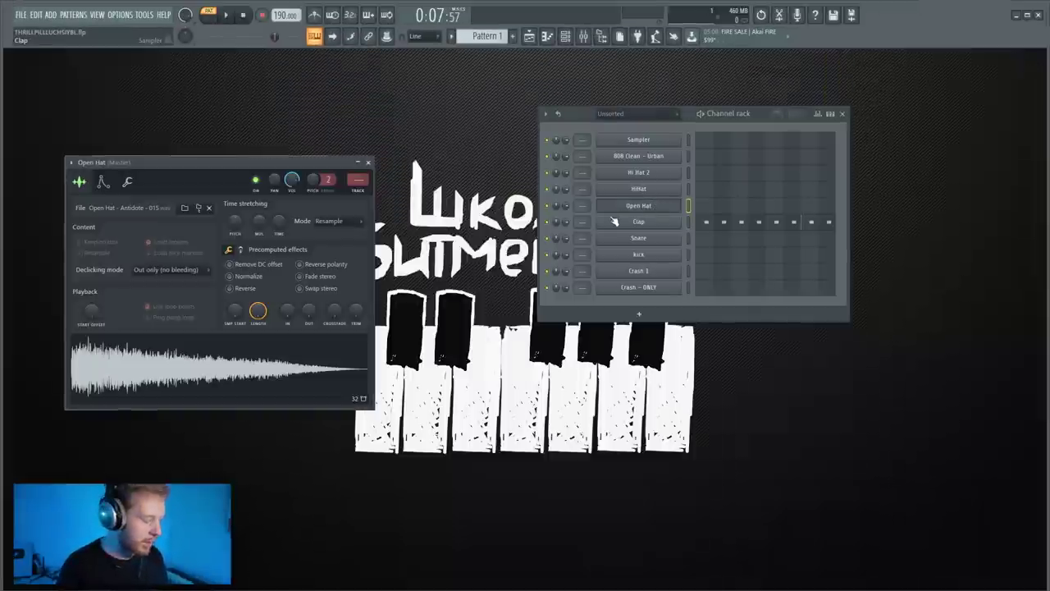
left_click(102, 183)
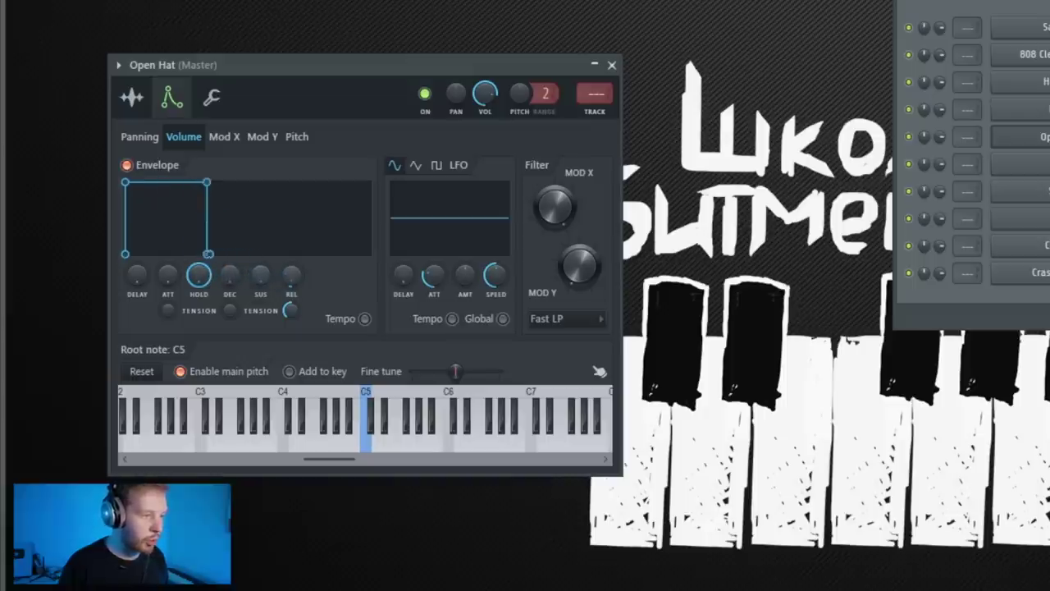
left_click(134, 98)
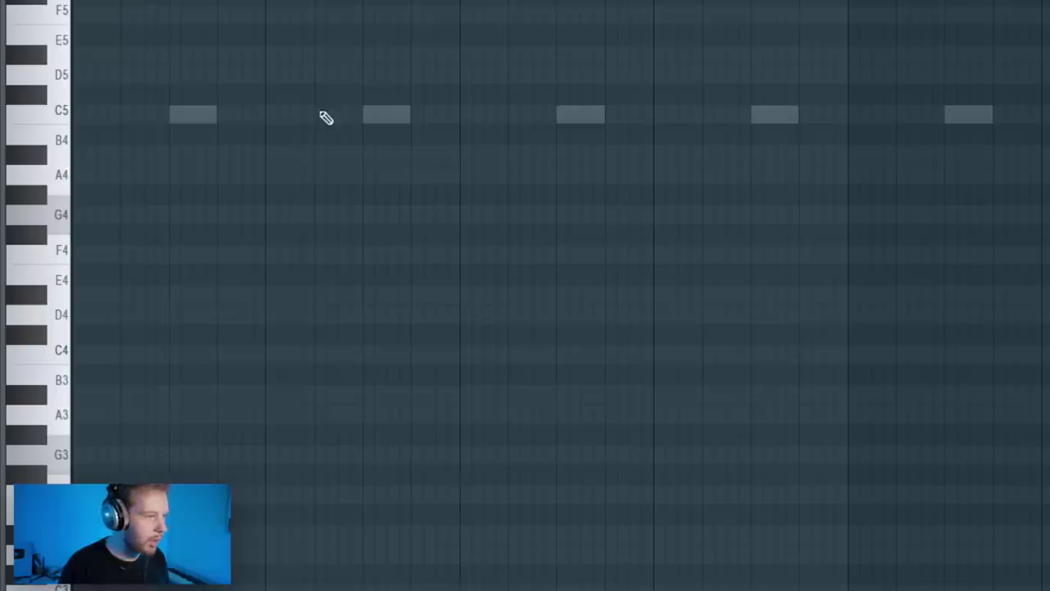
Place C5 open hats on beat 2 of bars 2 and 4 and duplicate the four bars into bars 5 to 8
left_click(325, 118)
left_click(705, 112)
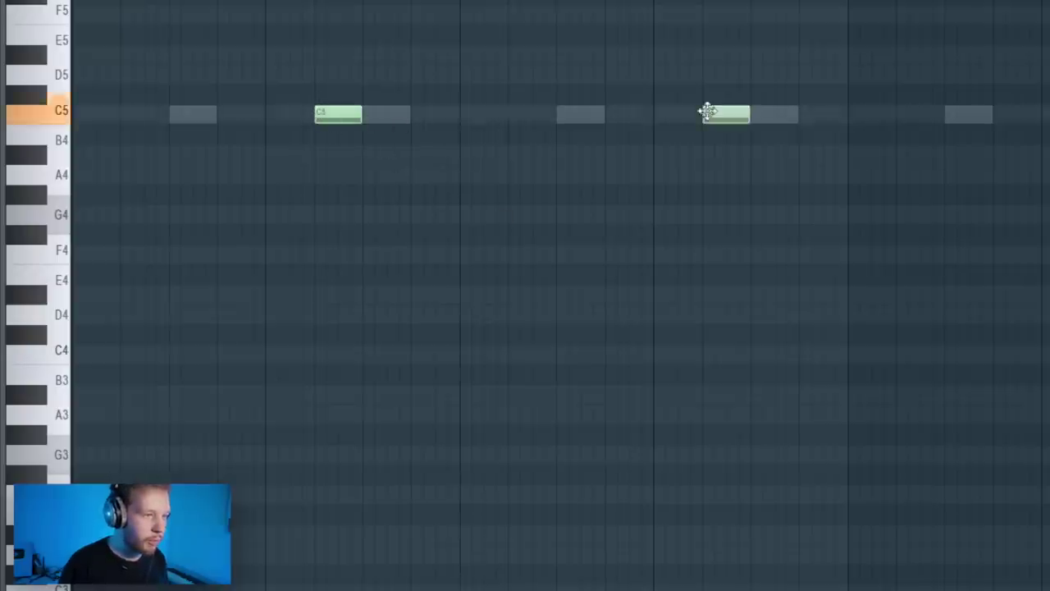
left_click_drag(619, 12, 54, 6)
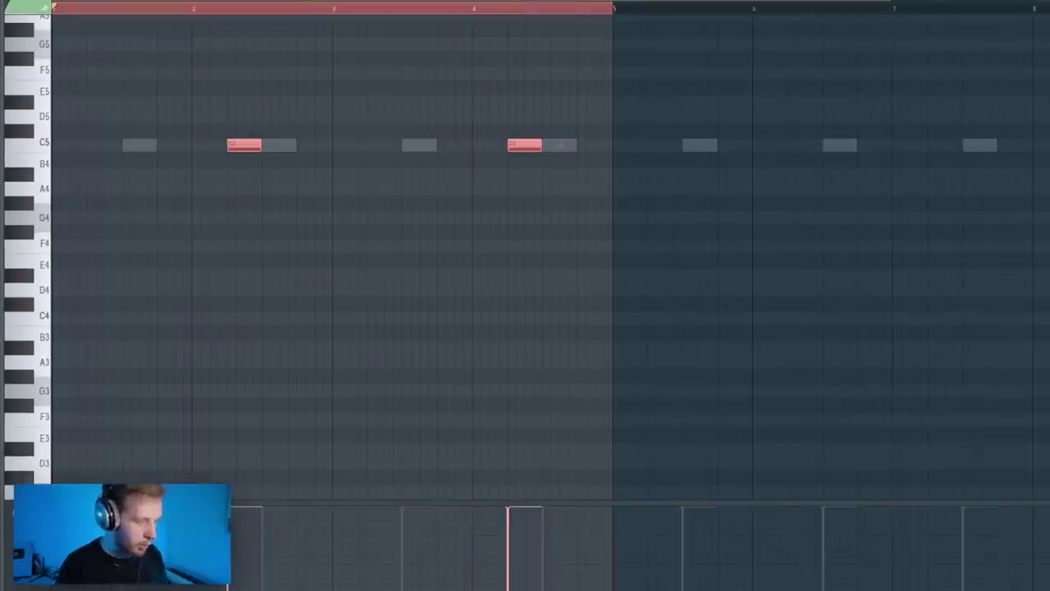
key("ctrl+b")
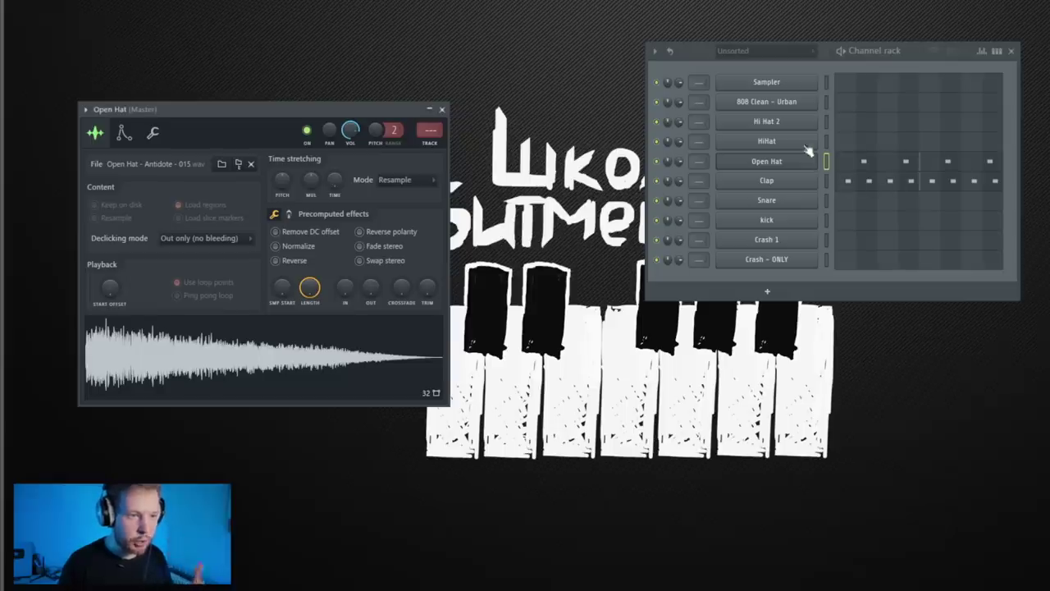
In the HiHat channel, place seven half-beat C5 notes in a syncopated pattern across bars 1 to 4
left_click(785, 141)
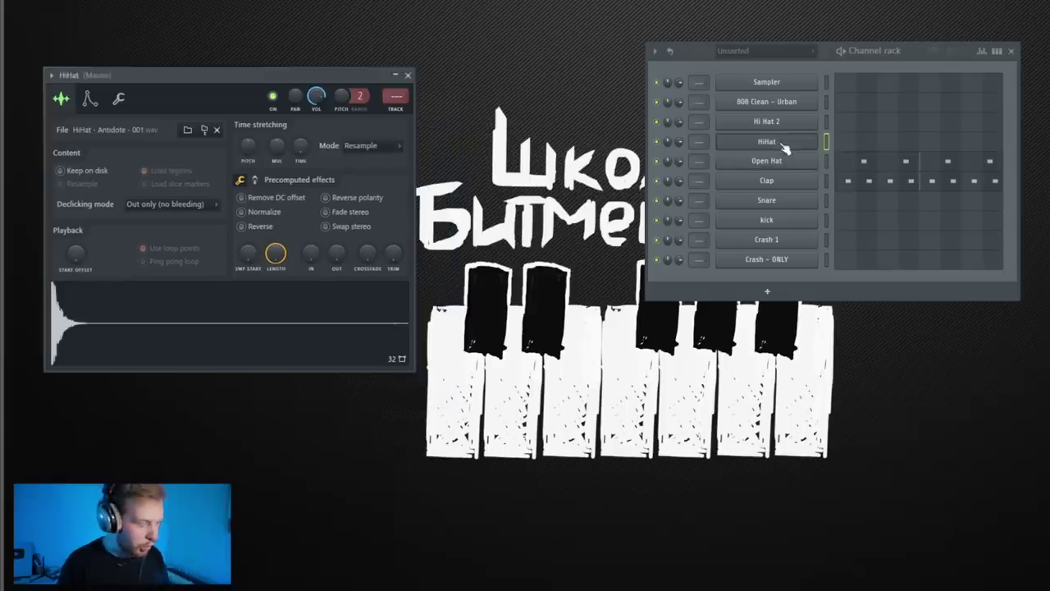
left_click_drag(283, 256, 280, 244)
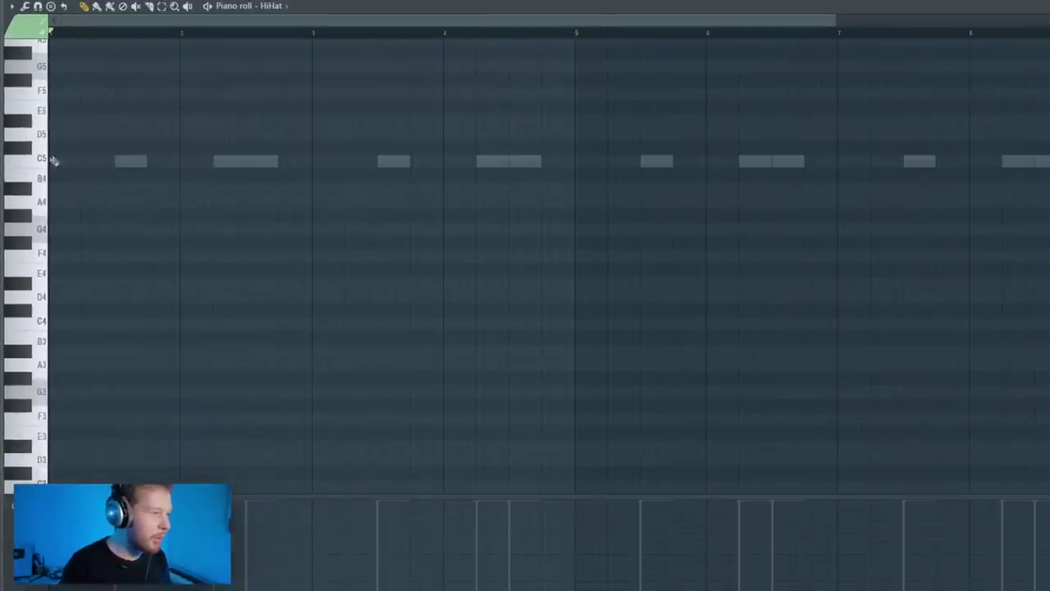
key("z")
key("z")
key("z")
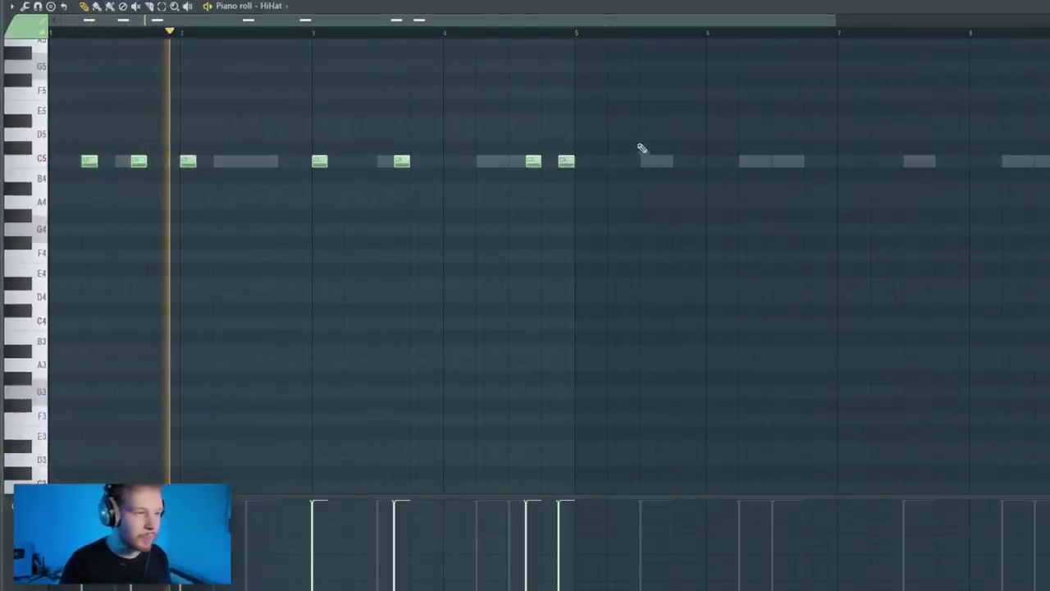
key("space")
Select the four-bar hi-hat pattern and duplicate it into bars 5 to 8
key("ctrl+a")
left_click_drag(578, 34, 50, 33)
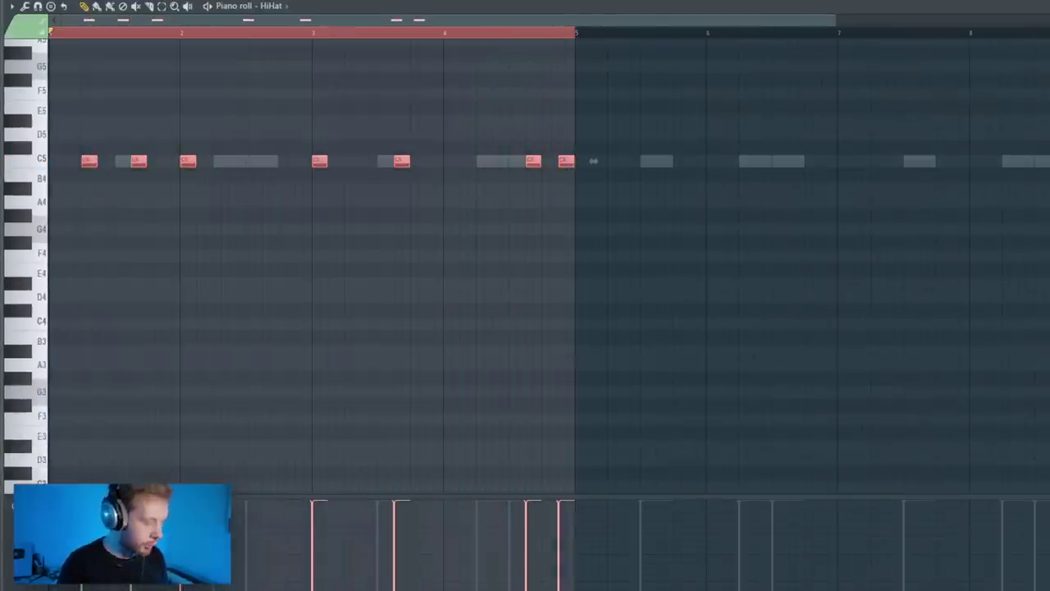
key("ctrl+b")
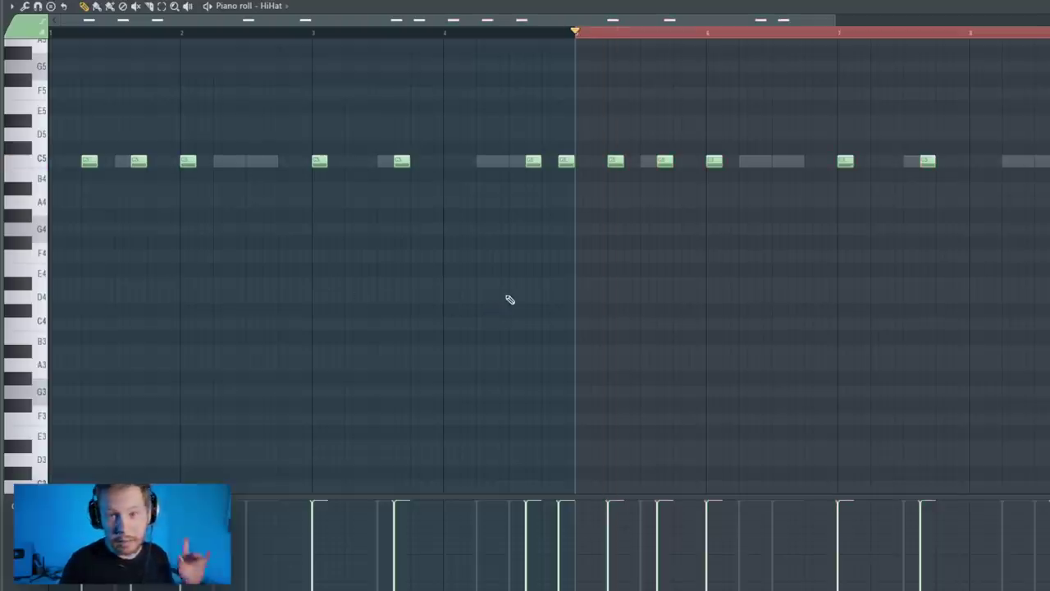
Clear the hi-hat selection and add extra C5 hi-hat notes in bars 6 and 8
left_click_drag(577, 34, 51, 89)
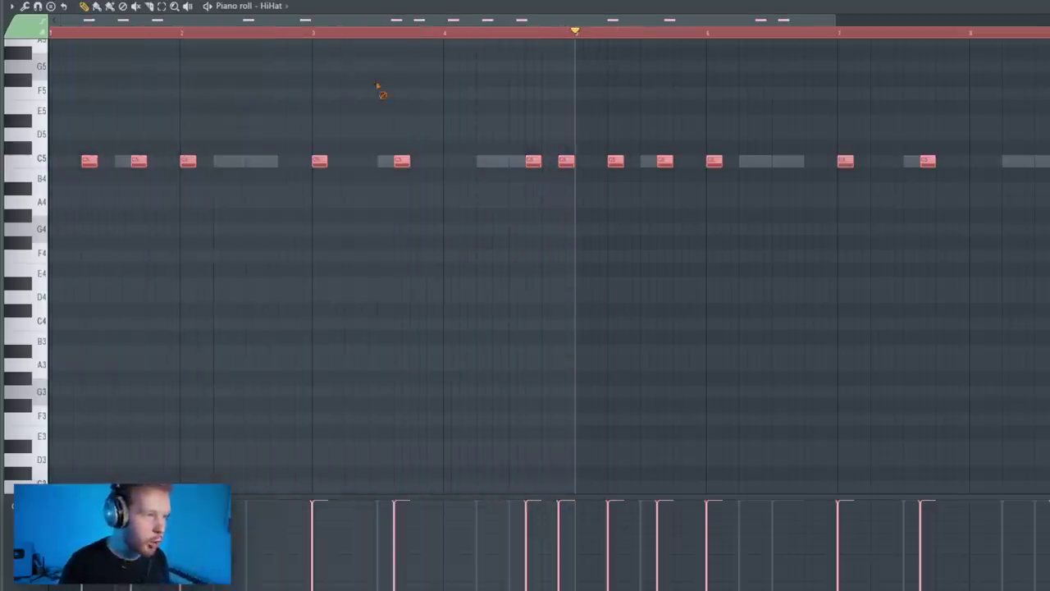
left_click(380, 91, "ctrl")
key("space")
left_click(812, 163)
left_click(981, 162)
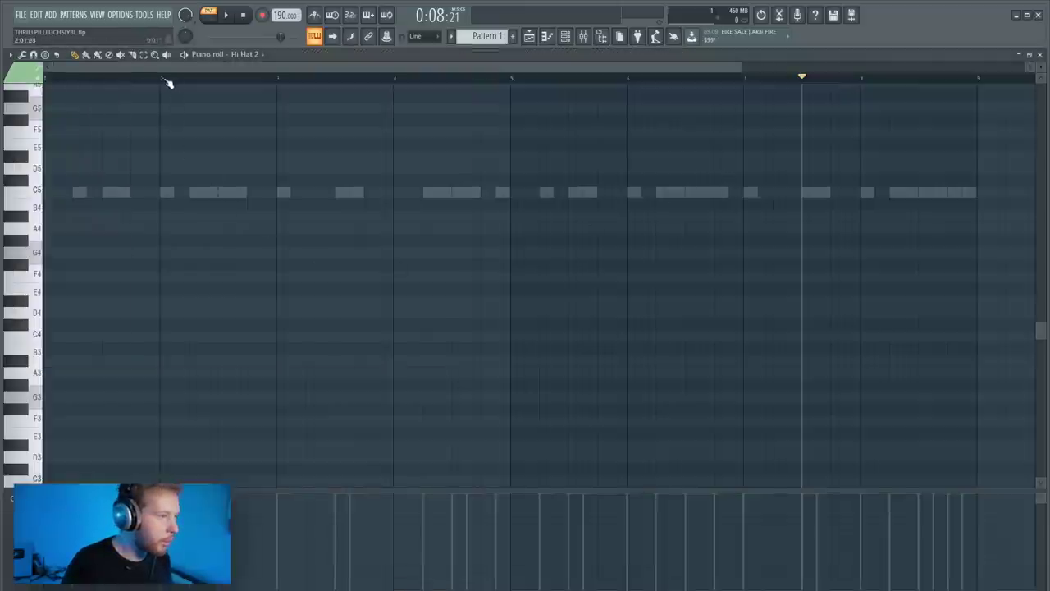
In the Hi Hat 2 piano roll, set the snap to 1/2 step and chop the one-beat C5 note on beat 4 of bar 2 into a roll
left_click(167, 82)
key("space")
left_click(423, 36)
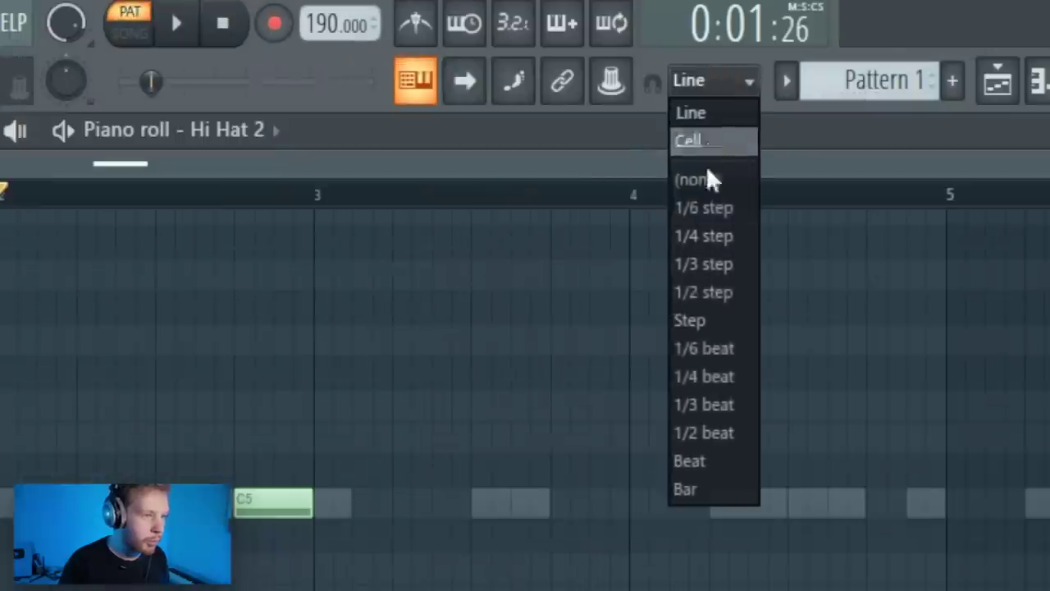
left_click(703, 292)
key("alt+u")
Ramp the velocities of the Hi Hat 2 roll upward from low to full, play it back and deselect the notes
mouse_move(629, 574)
left_mouse_down()
mouse_move(738, 418)
mouse_move(720, 297)
left_mouse_up()
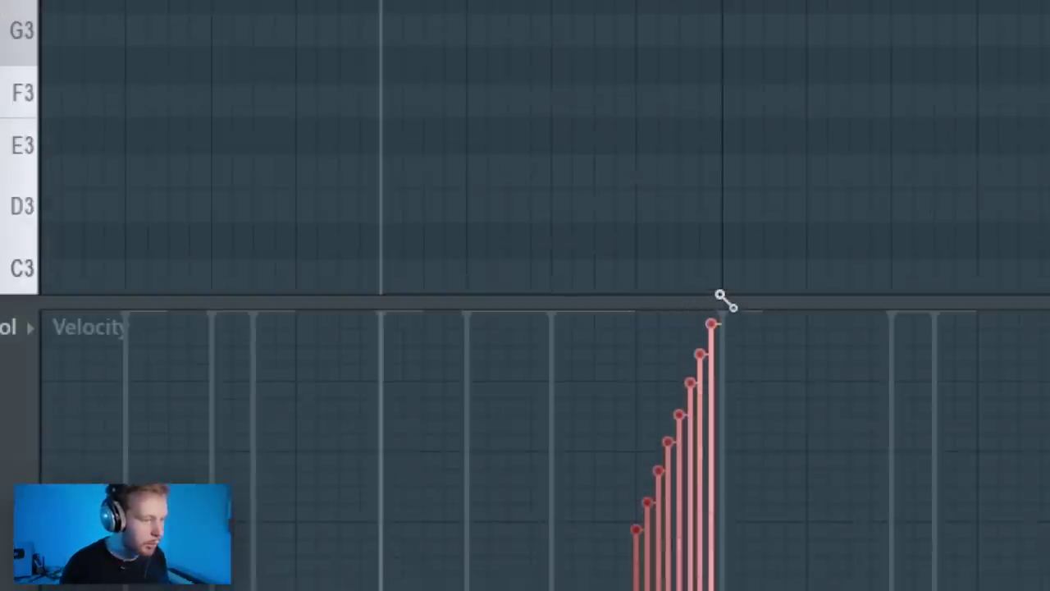
key("space")
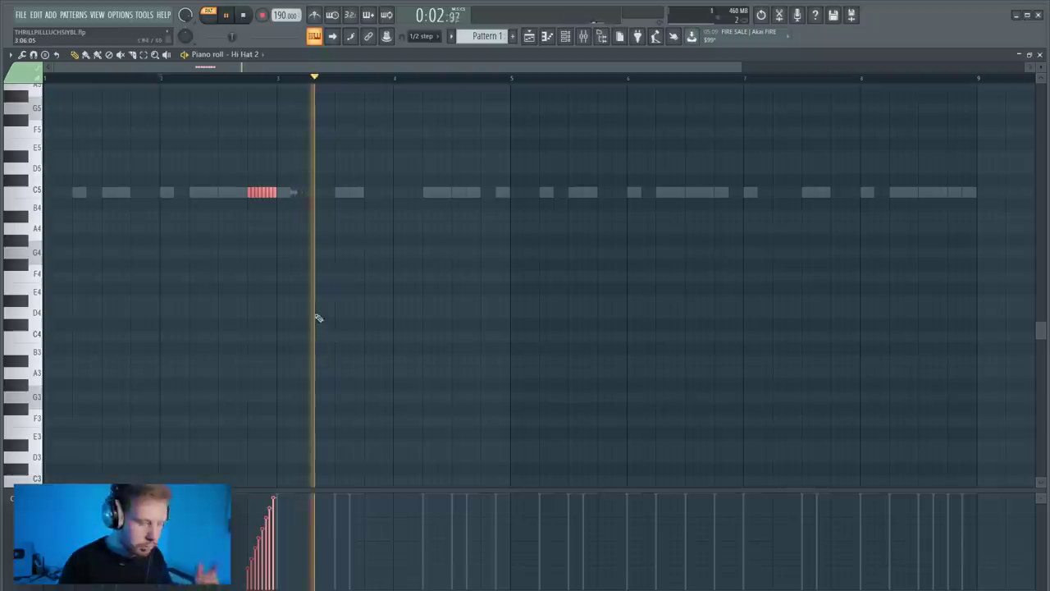
key("space")
left_click(345, 220, "ctrl")
Add short C5 Hi Hat 2 hits from beat 4 of bar 4 and close the piano roll
left_click(484, 195)
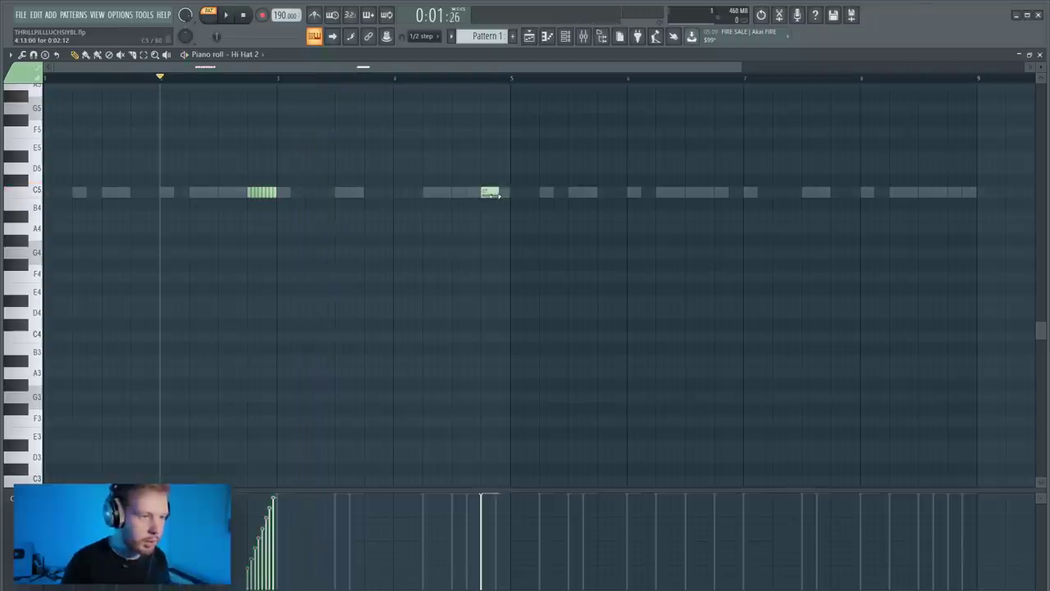
left_click(500, 193)
key("Escape")
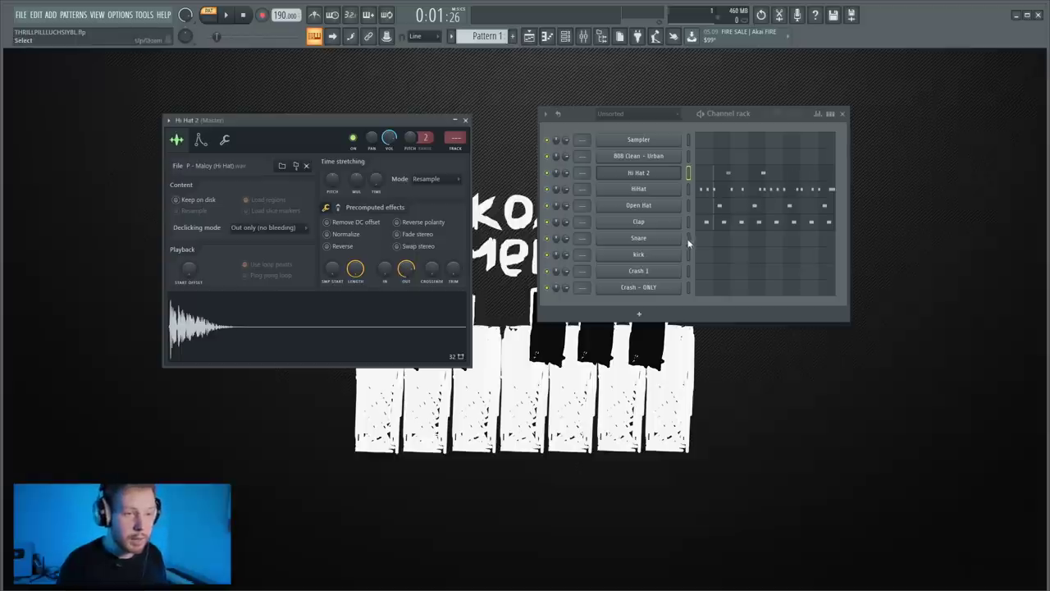
Shorten the Snare channel's sample length and place a C5 snare note near the end of bar 8
left_click(663, 244)
left_click_drag(353, 304, 340, 377)
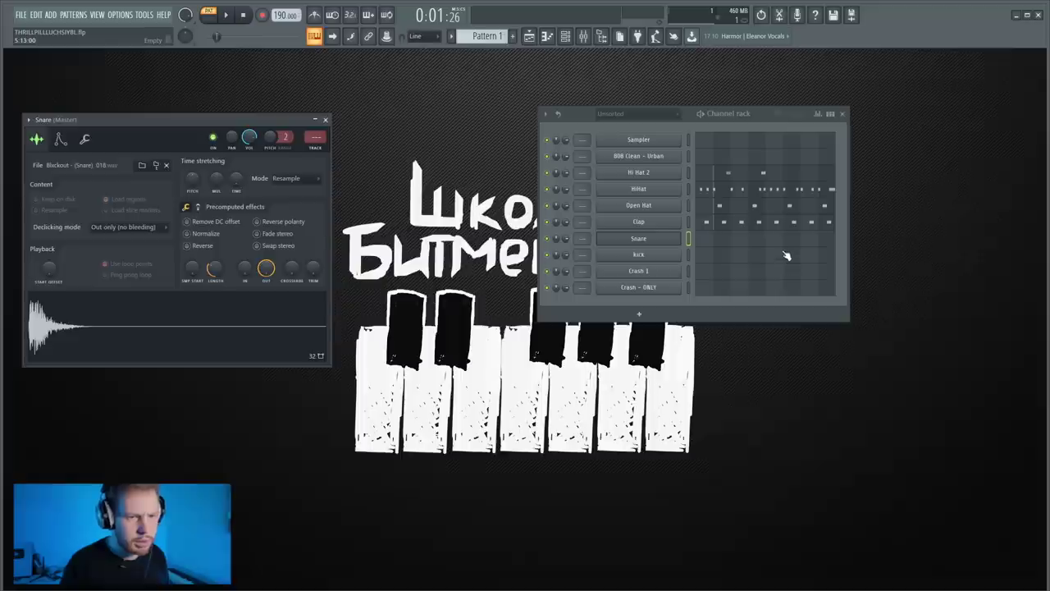
left_click(787, 241)
left_click(957, 193)
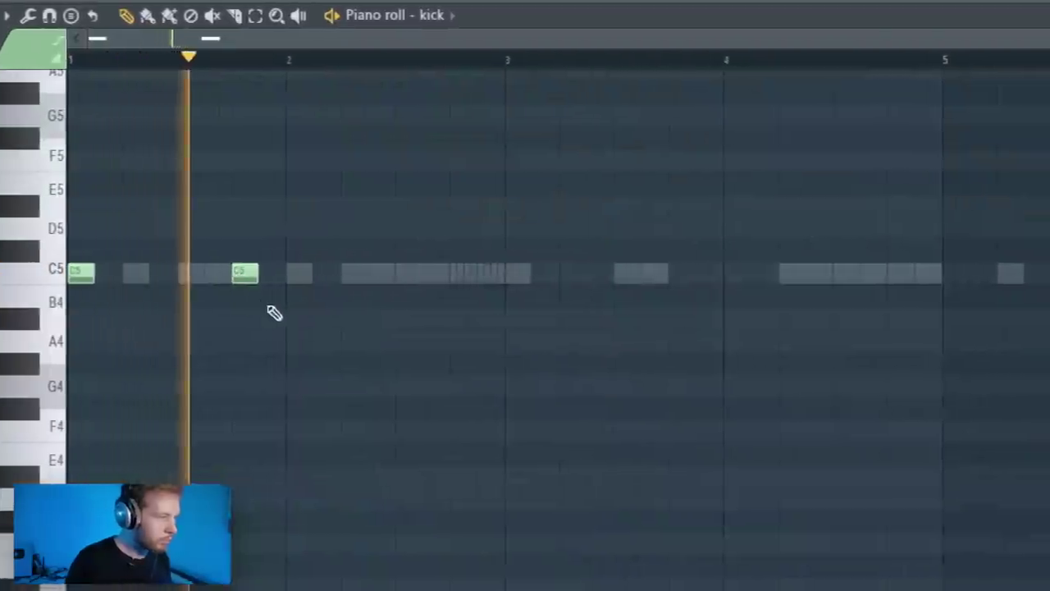
Add a C5 kick at the start of bar 3, duplicate the four-bar kick pattern into bars 5 to 8 and close the piano roll
left_click(495, 274)
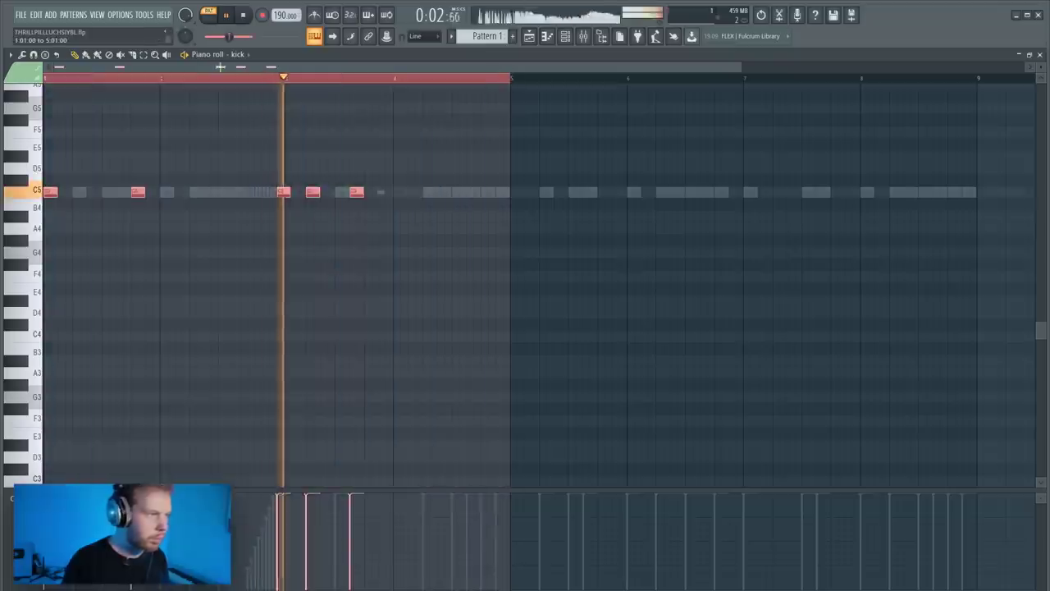
key("ctrl+b")
key("ctrl+d")
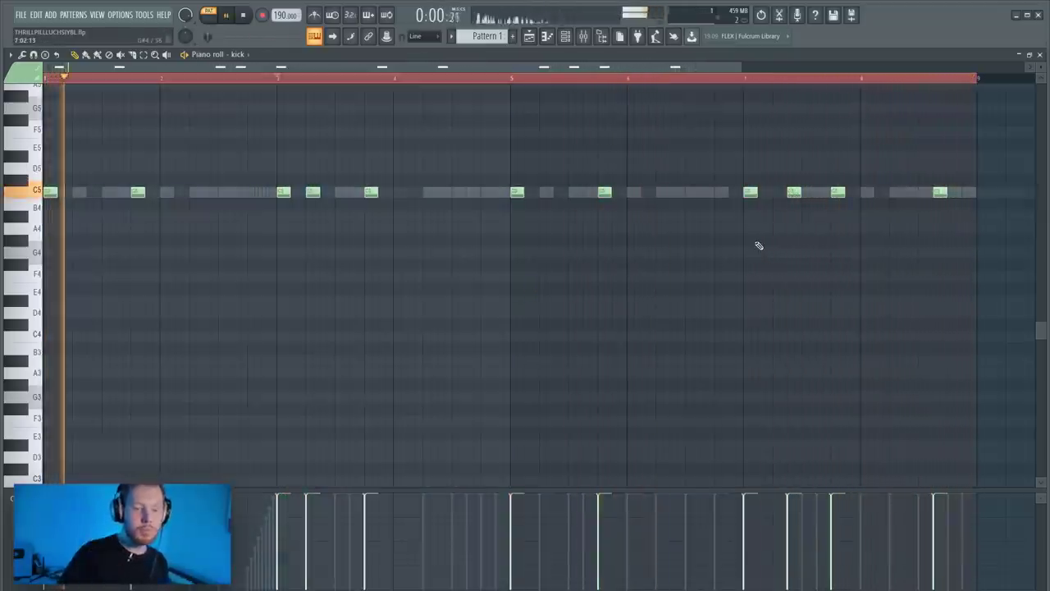
key("space")
left_click(1040, 54)
Insert an Omnisphere [64bit] instrument channel from the Hi Hat 2 channel's options
right_click(645, 173)
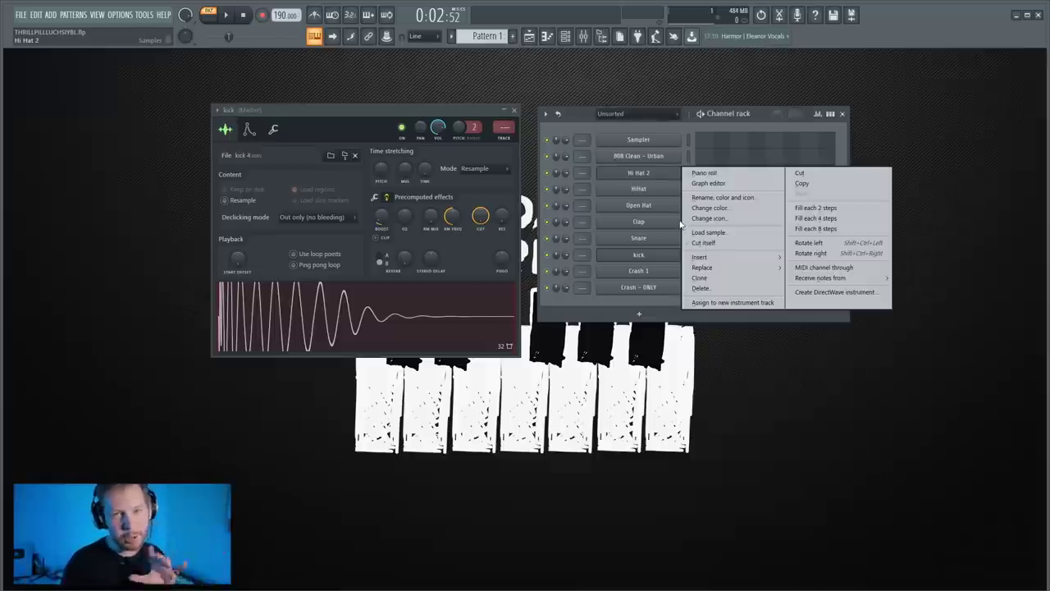
mouse_move(699, 257)
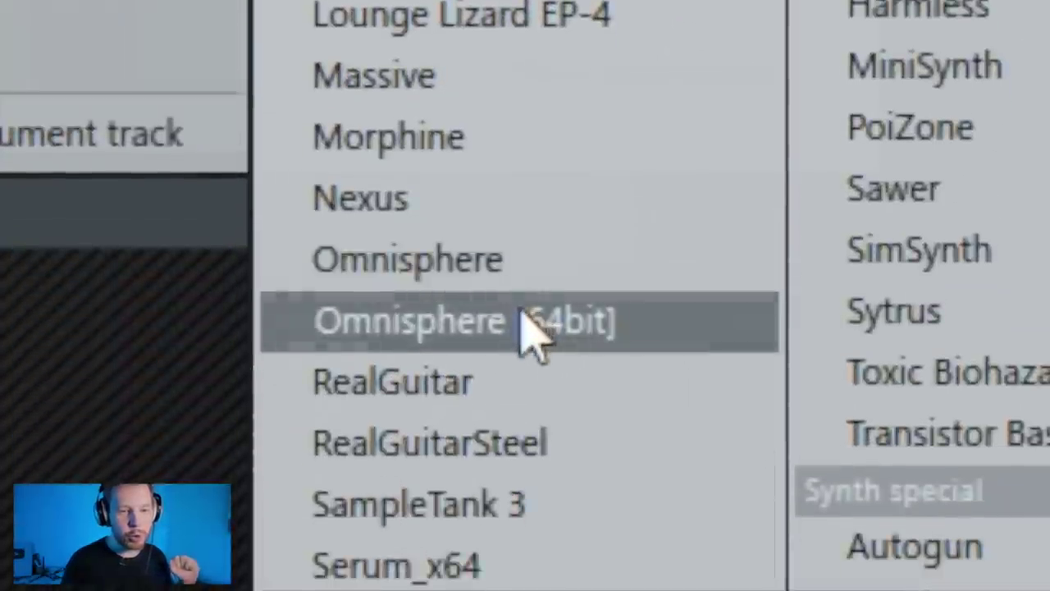
left_click(518, 496)
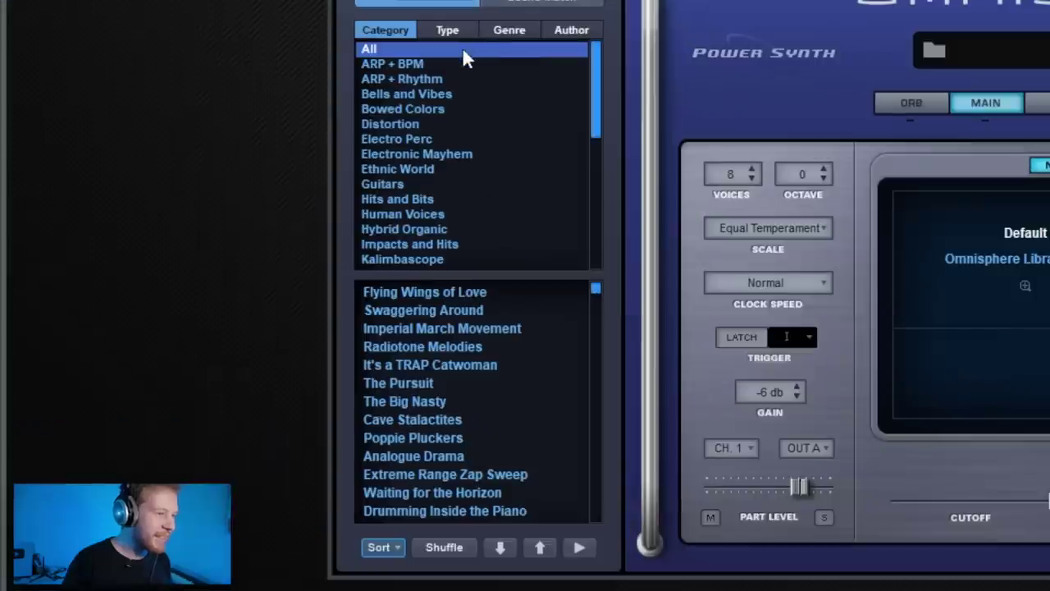
Browse the Omnisphere patches by type, choose Celeste and load the Intimate Glass Celeste patch
left_click(456, 36)
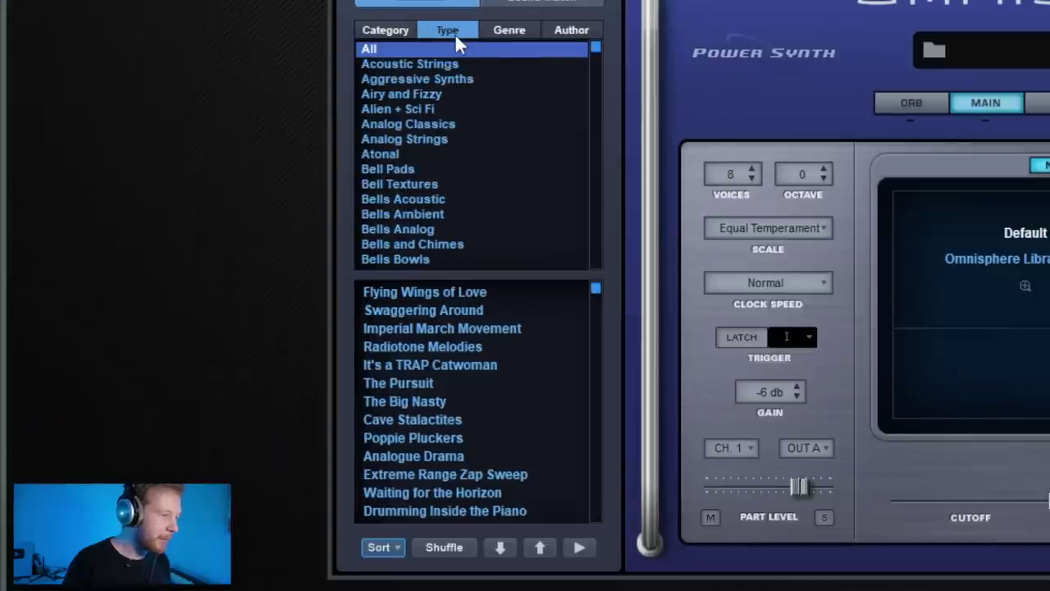
left_click_drag(599, 52, 601, 99)
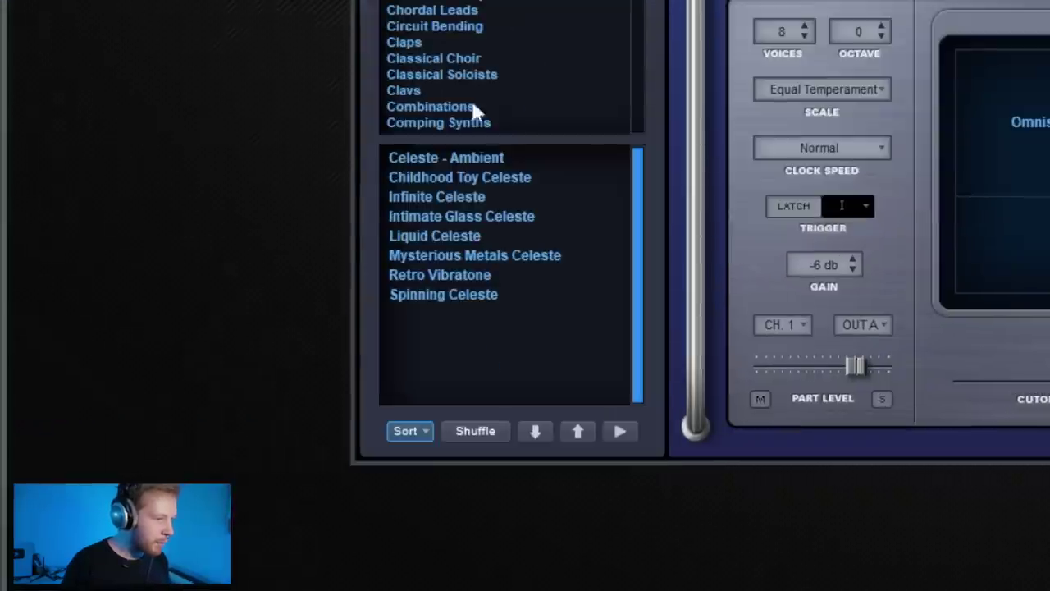
left_click(403, 216)
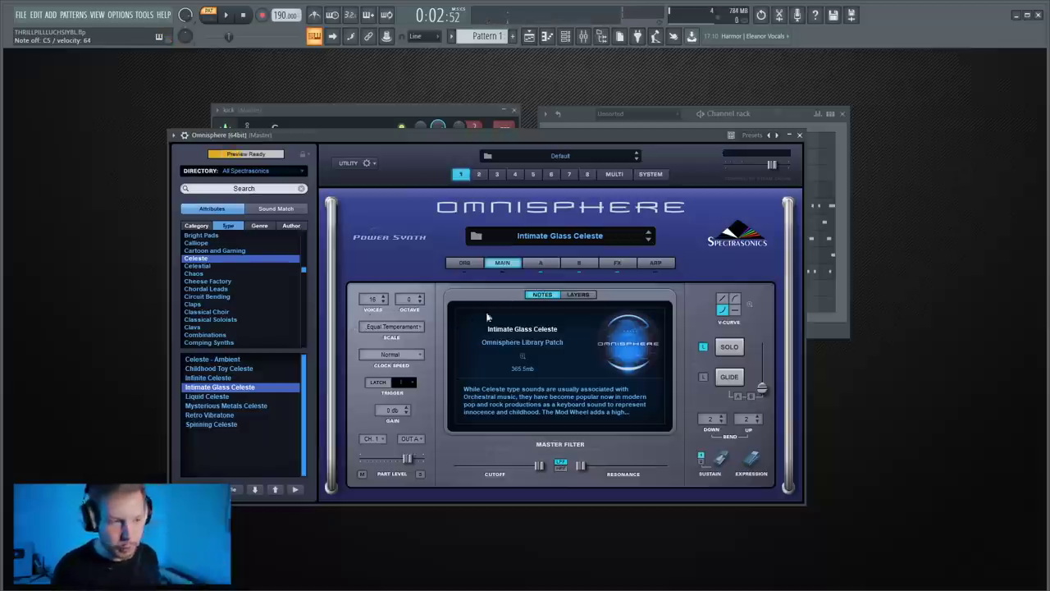
Adjust the amp envelope's attack on layer B of the Intimate Glass Celeste patch
left_click(576, 262)
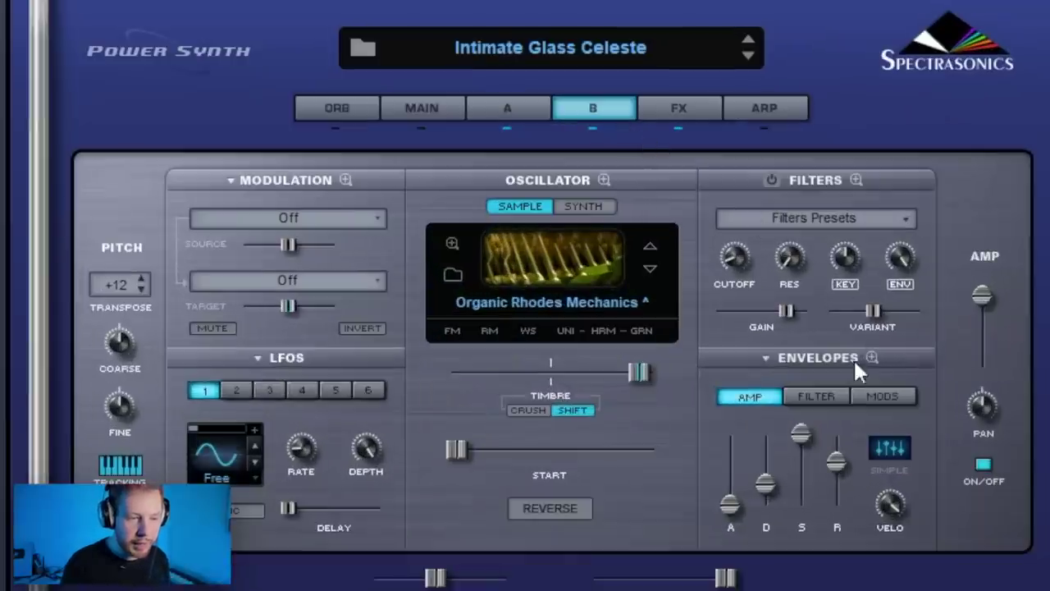
left_click_drag(735, 504, 732, 499)
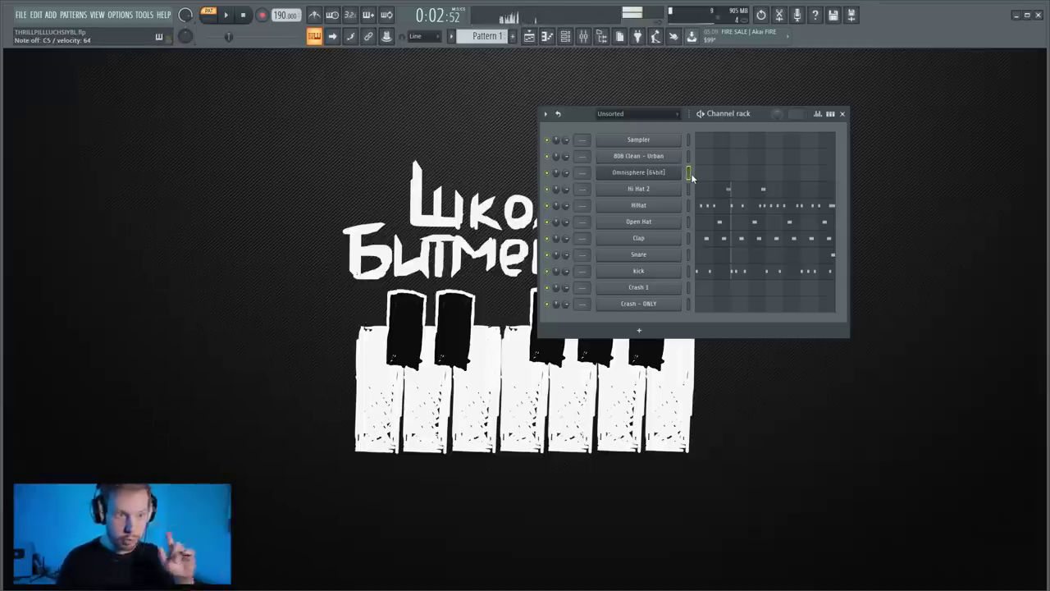
Program staggered Omnisphere notes G5, C6, D6, D#6 and G6 held to the end of bar 2, with D6 cut to one beat
left_click(691, 174)
left_click_drag(218, 169, 275, 171)
left_click_drag(187, 193, 275, 195)
left_click_drag(156, 253, 271, 263)
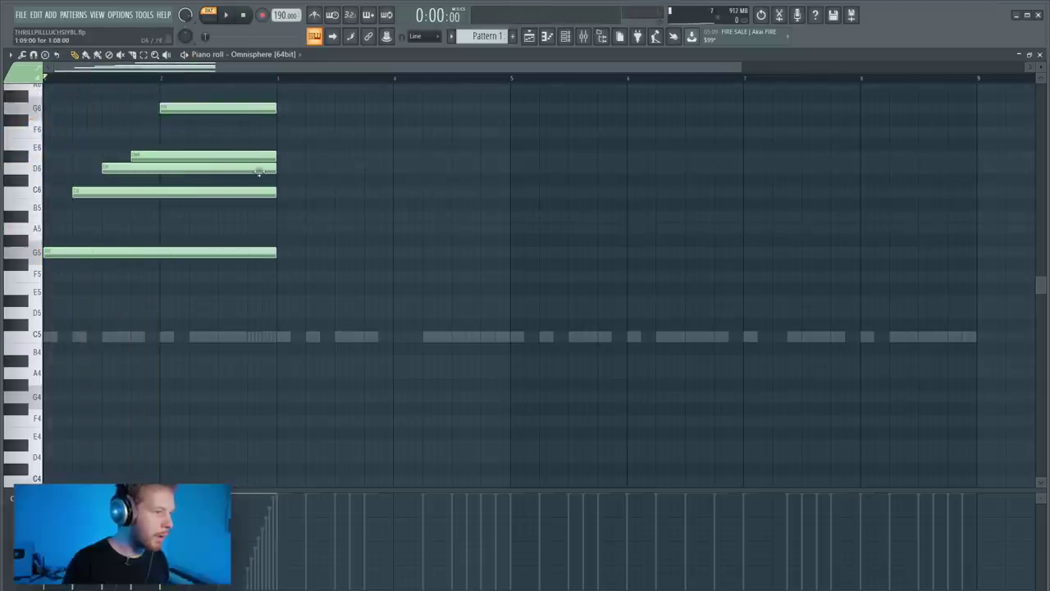
left_click_drag(276, 167, 130, 169)
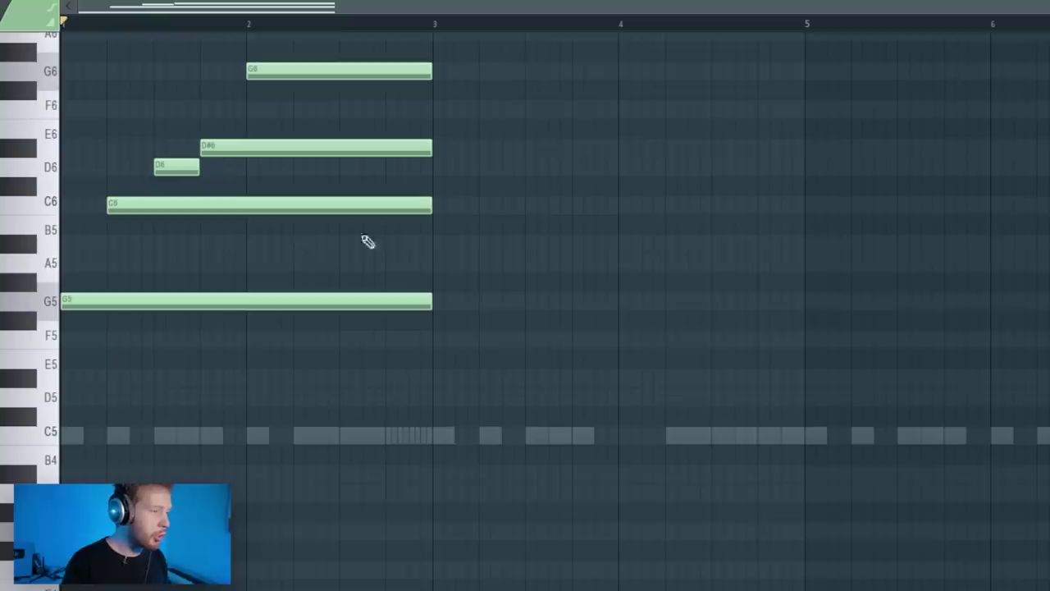
Duplicate the four long notes into bars 3 and 4, raise the copied G5 to G#5 and end all long notes slightly earlier
left_click_drag(333, 102, 148, 277)
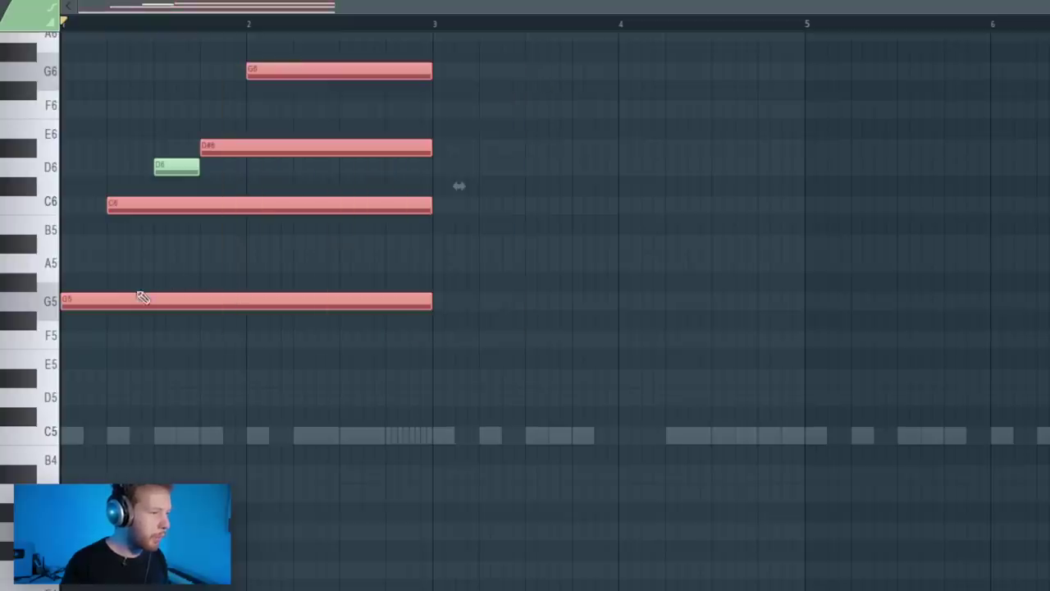
key("ctrl+b")
left_click_drag(486, 311, 521, 287)
left_click(661, 376, "ctrl")
left_click_drag(869, 418, 233, 64)
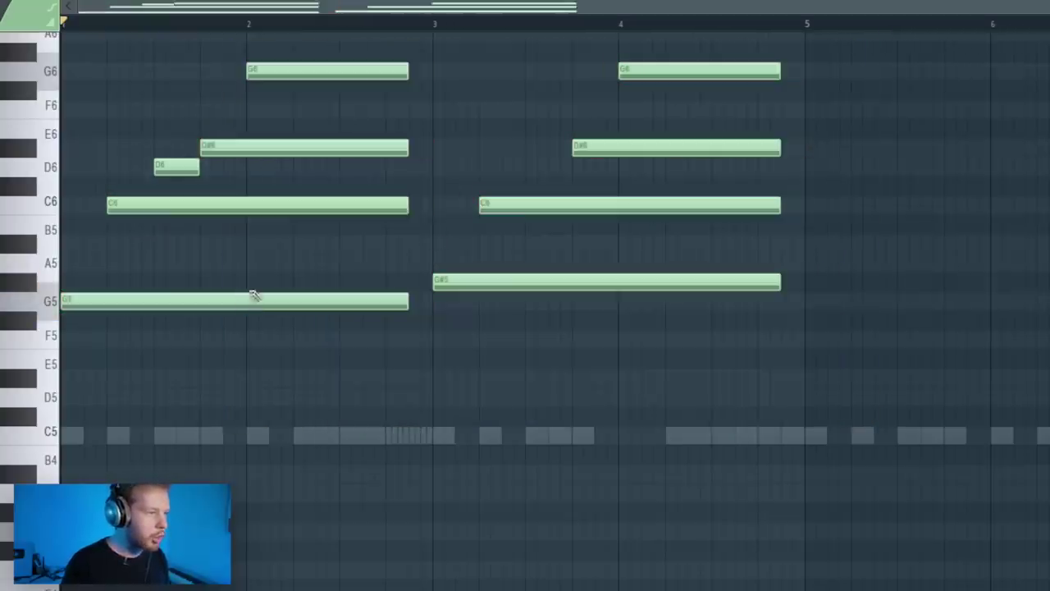
Copy the G5, G#5 and both D#6 notes one octave lower in the same positions
left_click(253, 297)
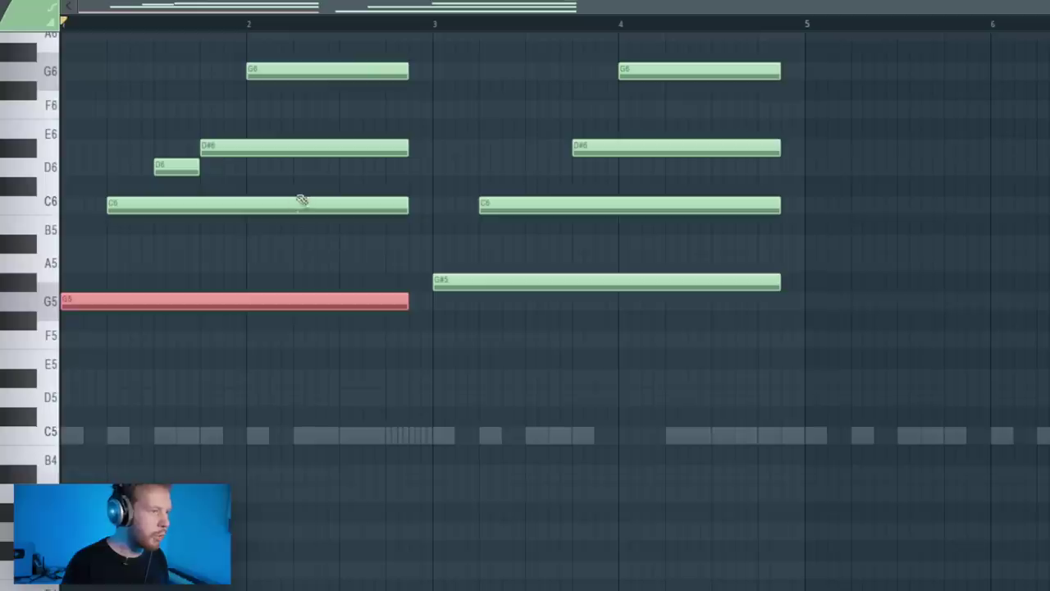
left_click(310, 146, "shift")
left_click(614, 281, "shift")
left_click(656, 146, "shift")
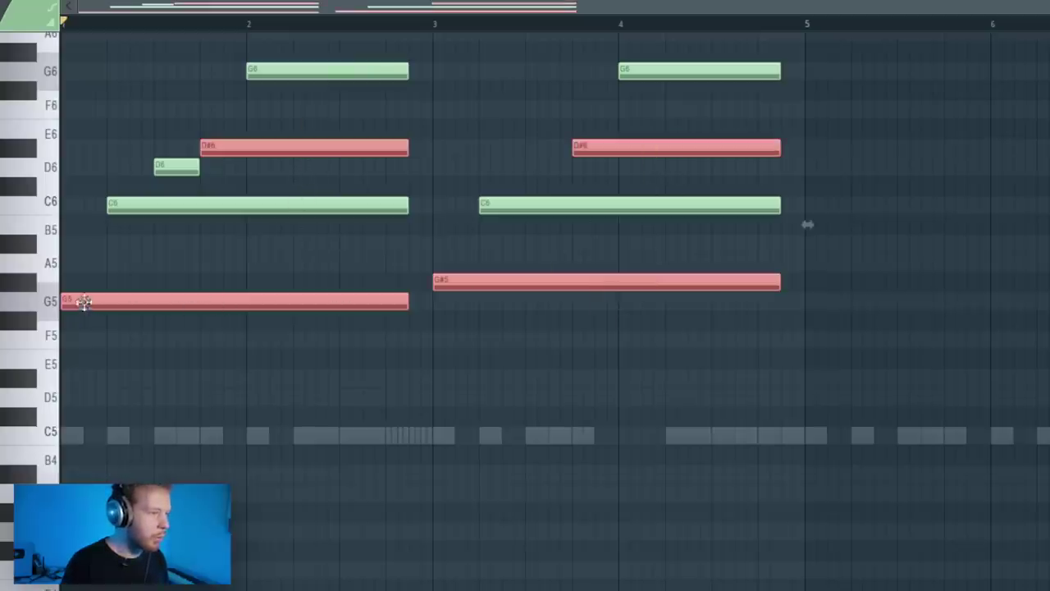
key("ctrl+c")
key("ctrl+v")
key("ctrl+Down")
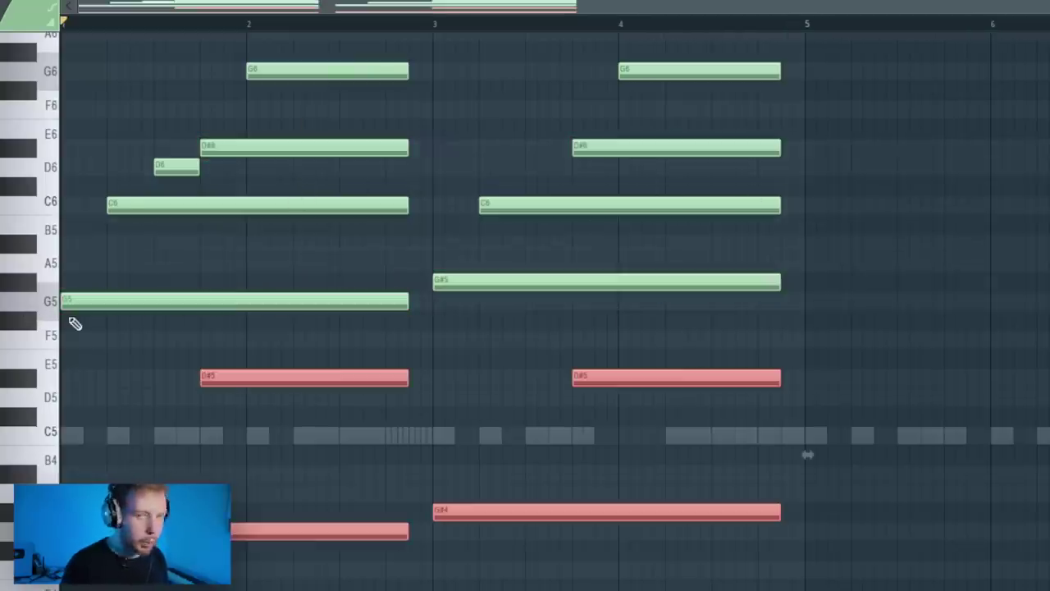
Lower the velocity of the copied lower-octave notes and play the melody
key("space")
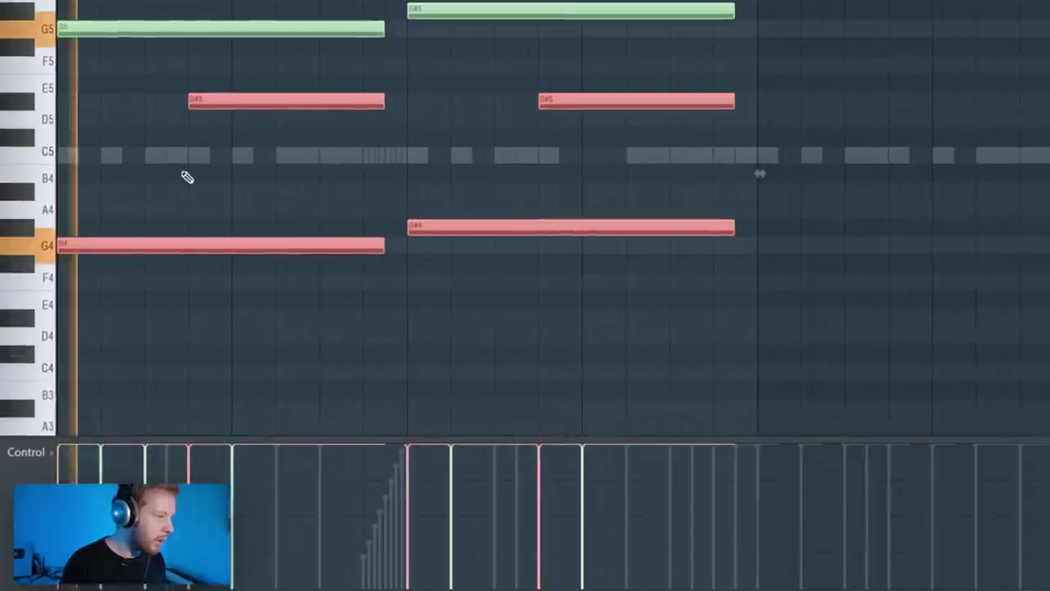
key("space")
left_click_drag(745, 75, 170, 344)
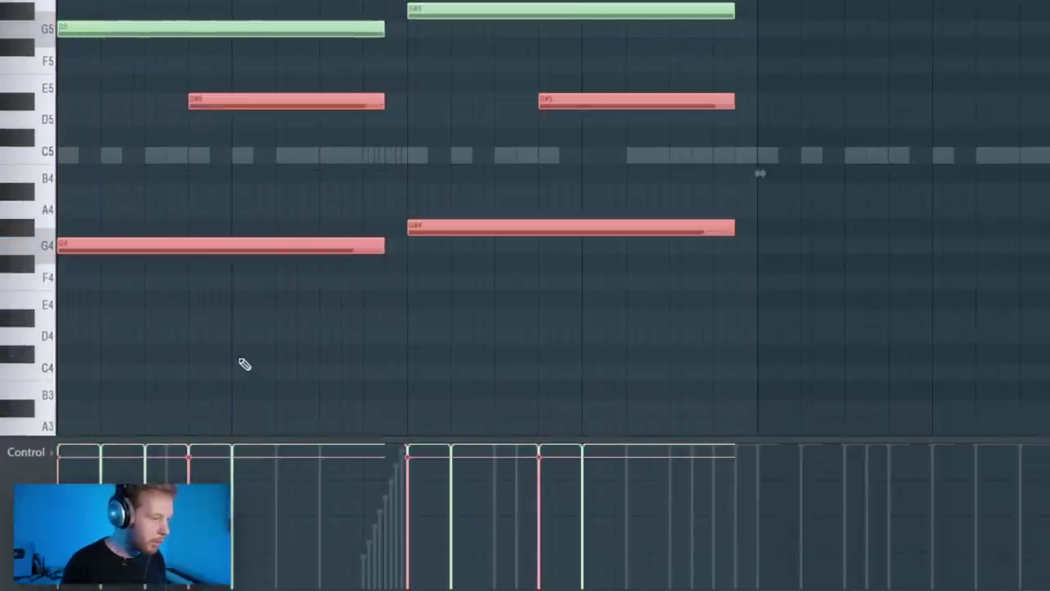
key("space")
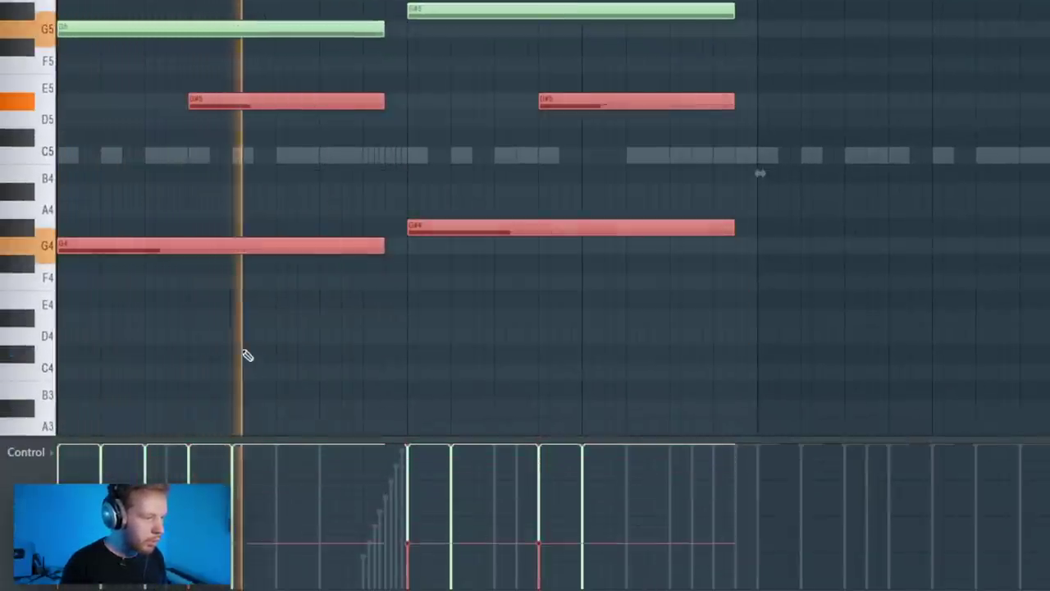
Quantize the melody with the Hip Hop 1 template and a higher velocity level strength
key("alt+q")
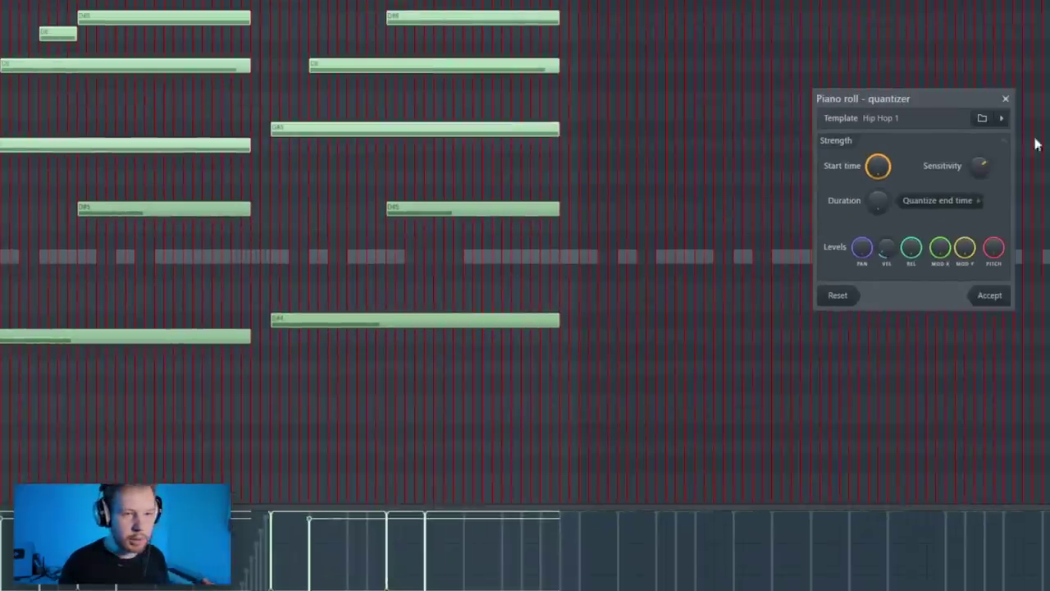
left_click_drag(888, 253, 888, 224)
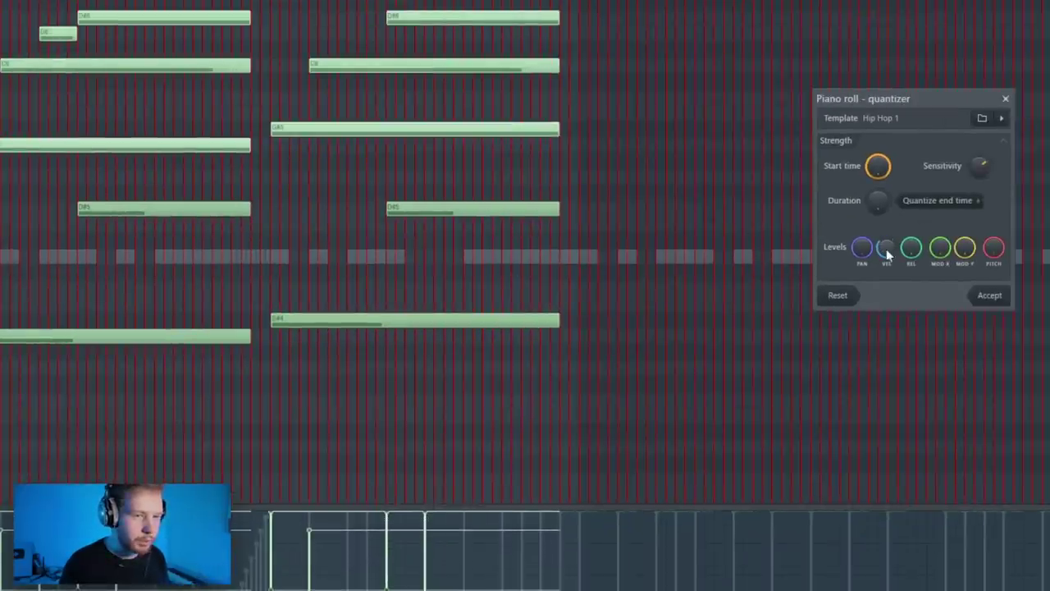
left_click(989, 295)
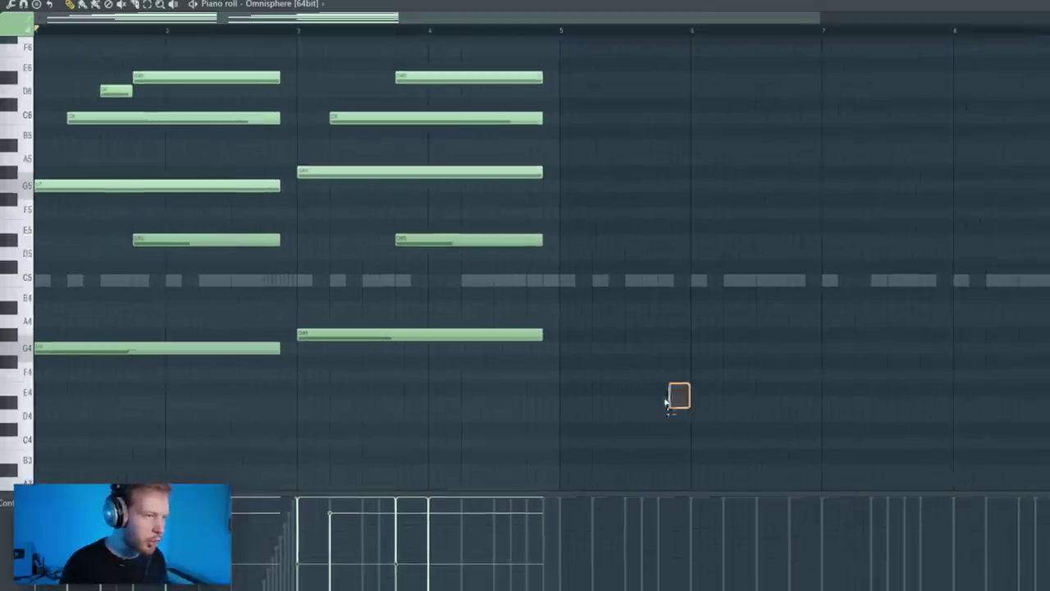
Select the melody notes, lower their velocity slightly during playback and clear the selection
left_click_drag(666, 402, 35, 69)
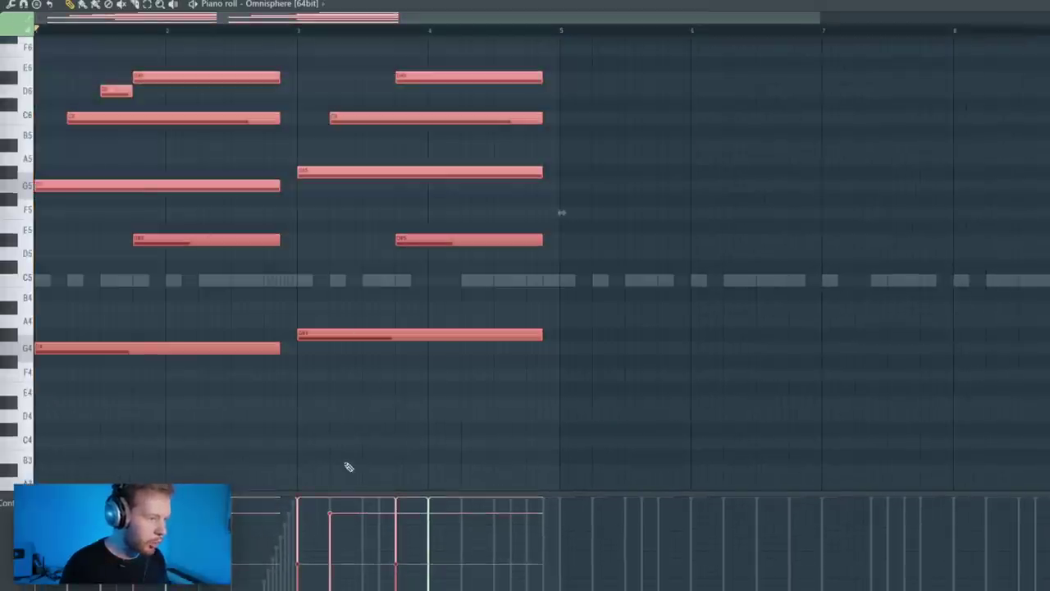
key("space")
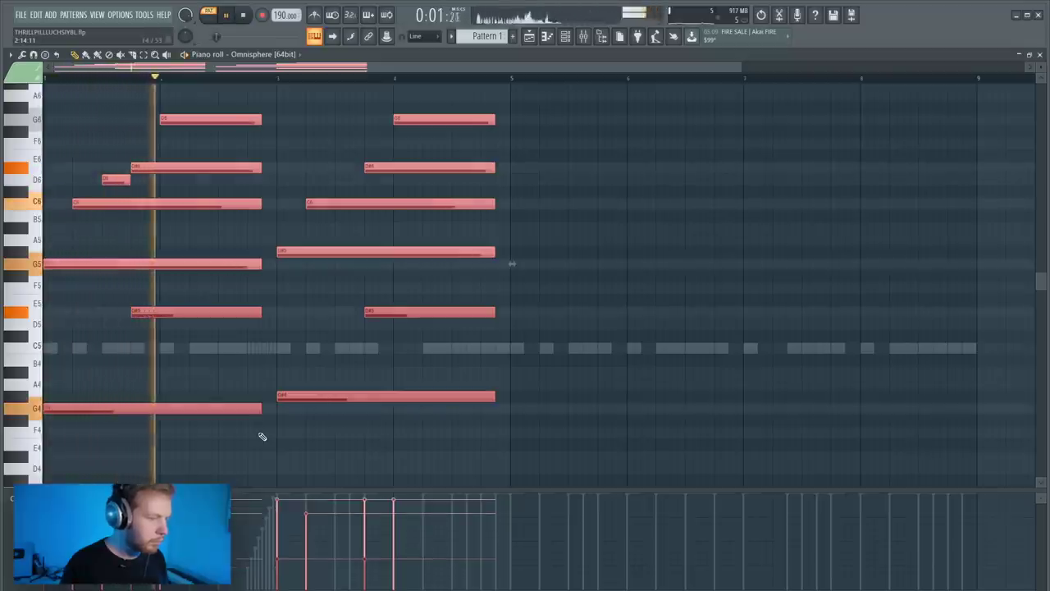
scroll(263, 436, "down", 2)
key("space")
key("ctrl+d")
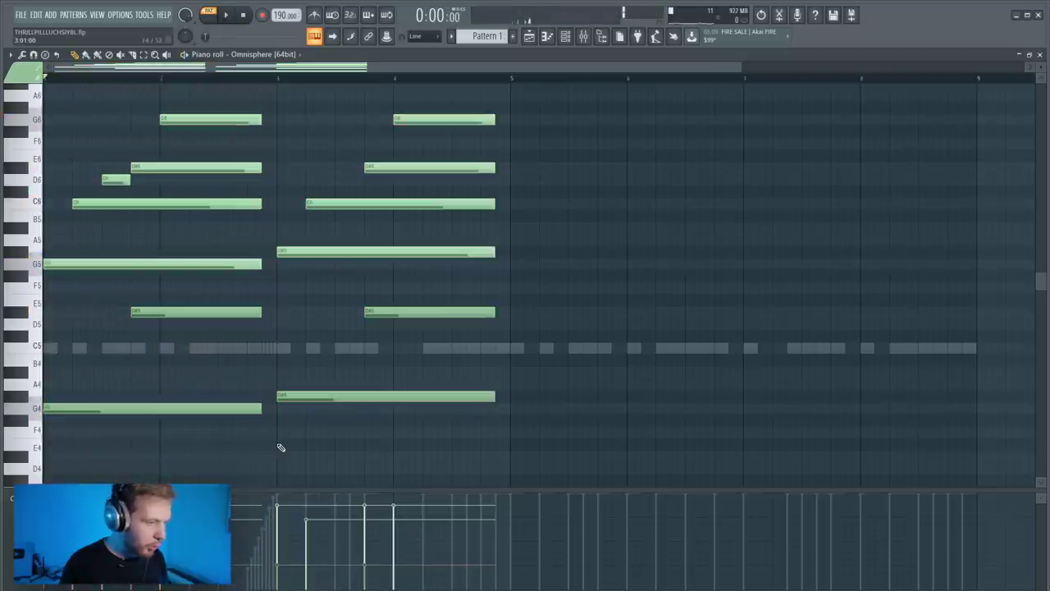
Quantize the melody with the Push pull heavy groove template
key("alt+q")
left_click(814, 196)
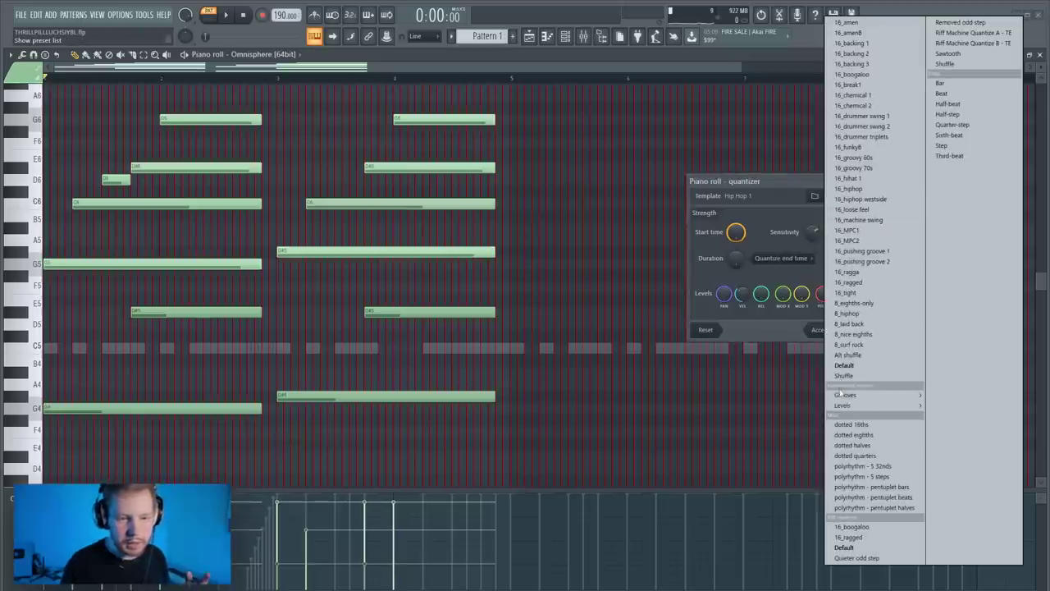
mouse_move(845, 394)
left_click(970, 424)
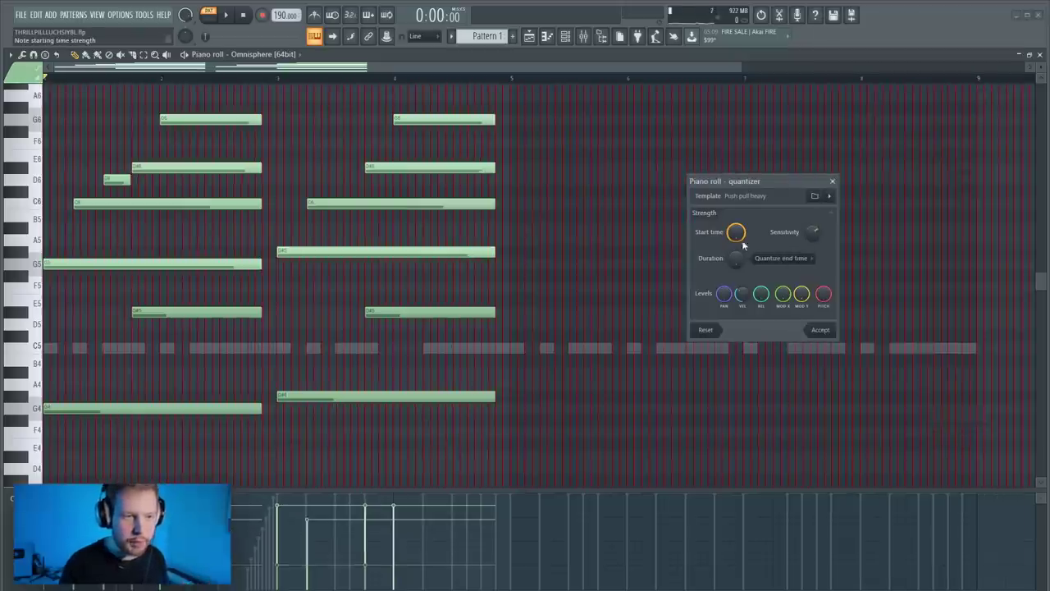
left_click(821, 329)
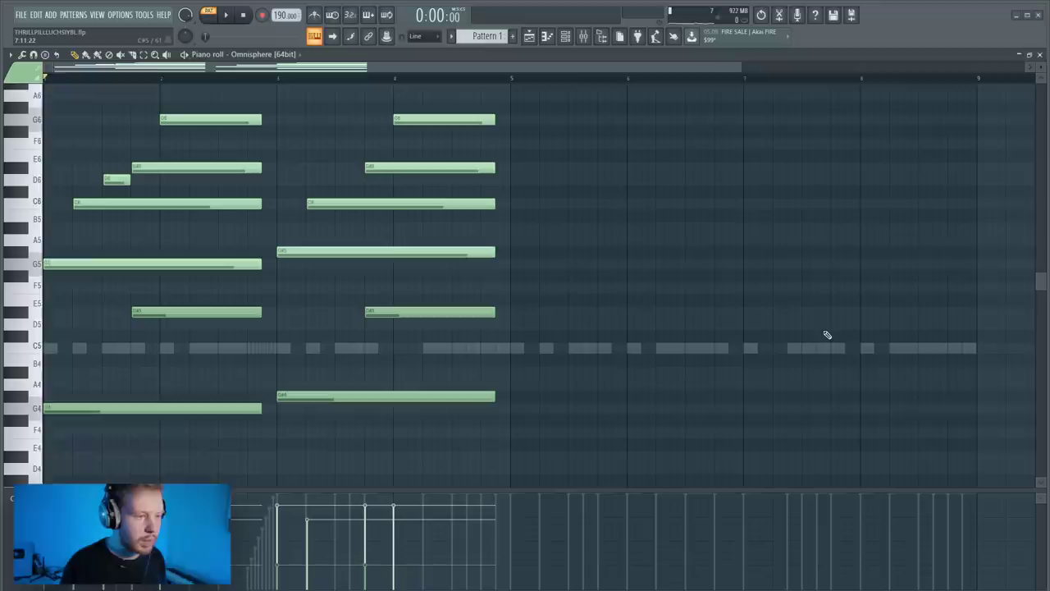
Play the melody, duplicate it into bars 5 to 8 and return to the channel rack
key("space")
key("space")
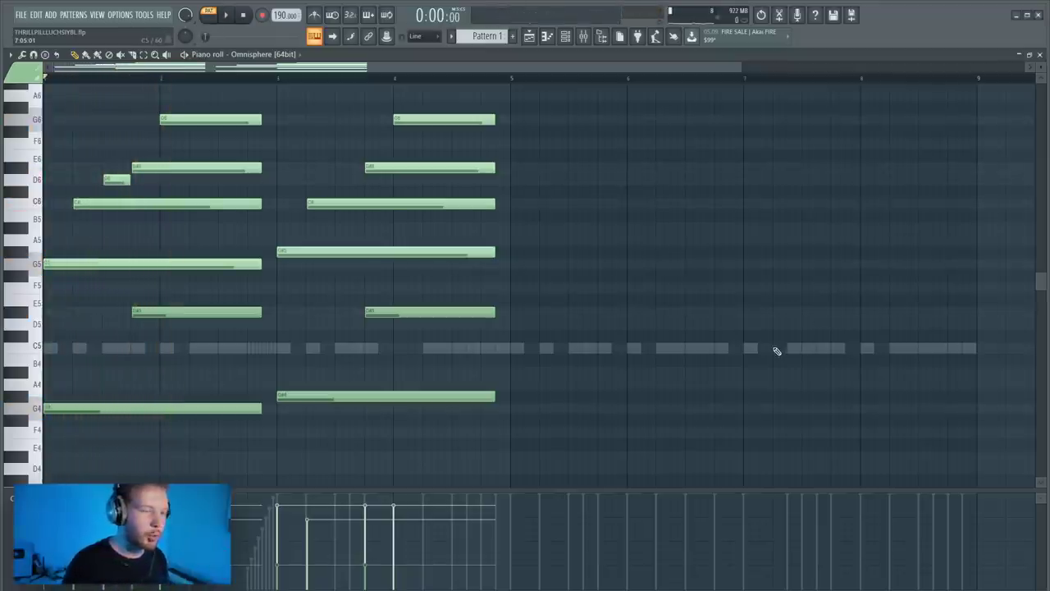
key("F7")
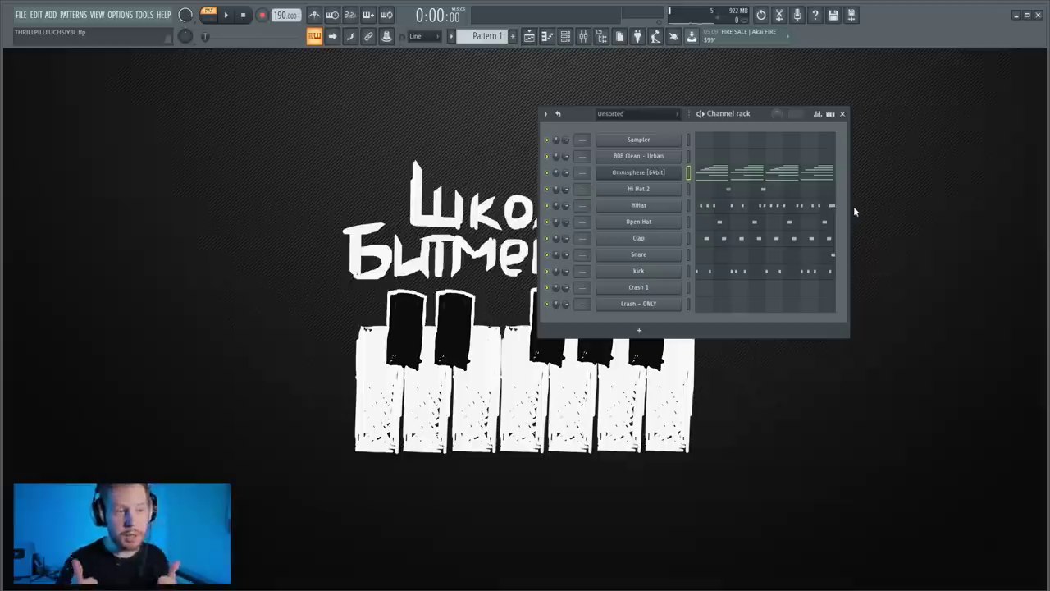
Insert a Nexus instrument channel from the Omnisphere channel's options
right_click(682, 171)
mouse_move(714, 246)
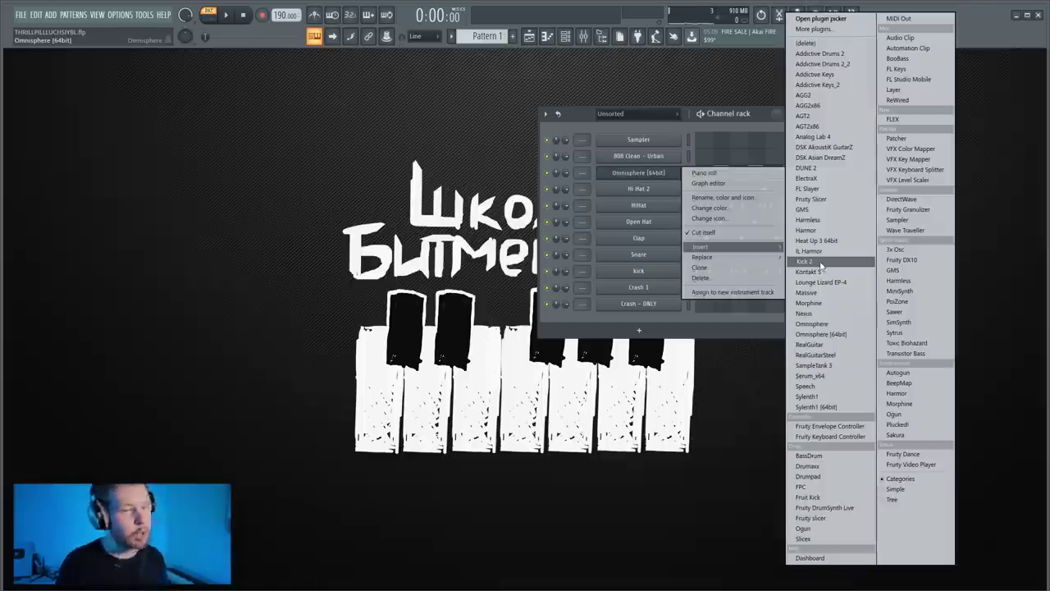
left_click(820, 316)
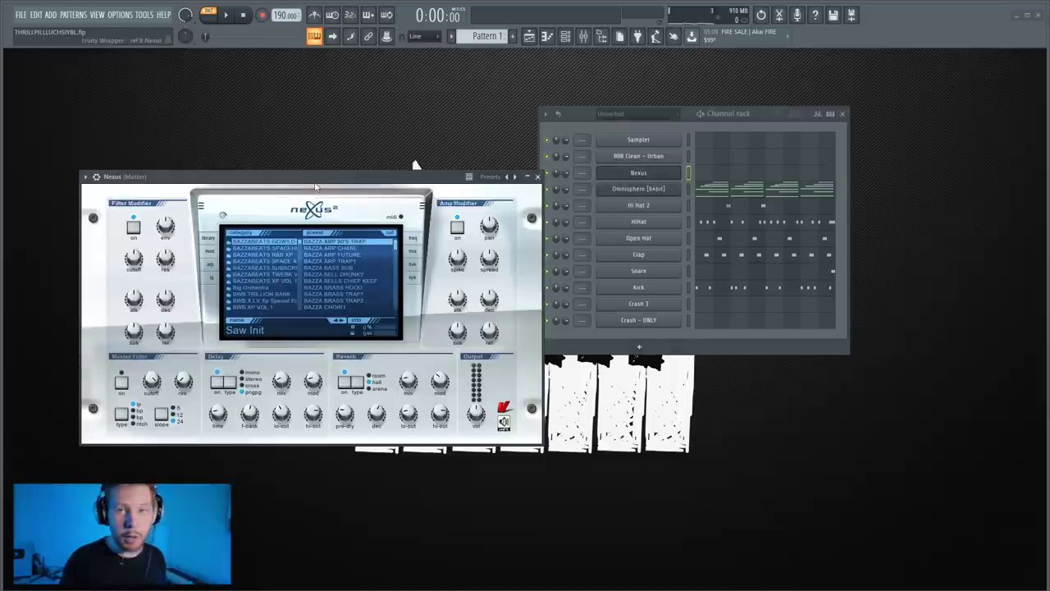
Browse the Nexus categories to XP ROM Extension and load the PN Warm Rhodewurly preset
left_click_drag(295, 183, 372, 148)
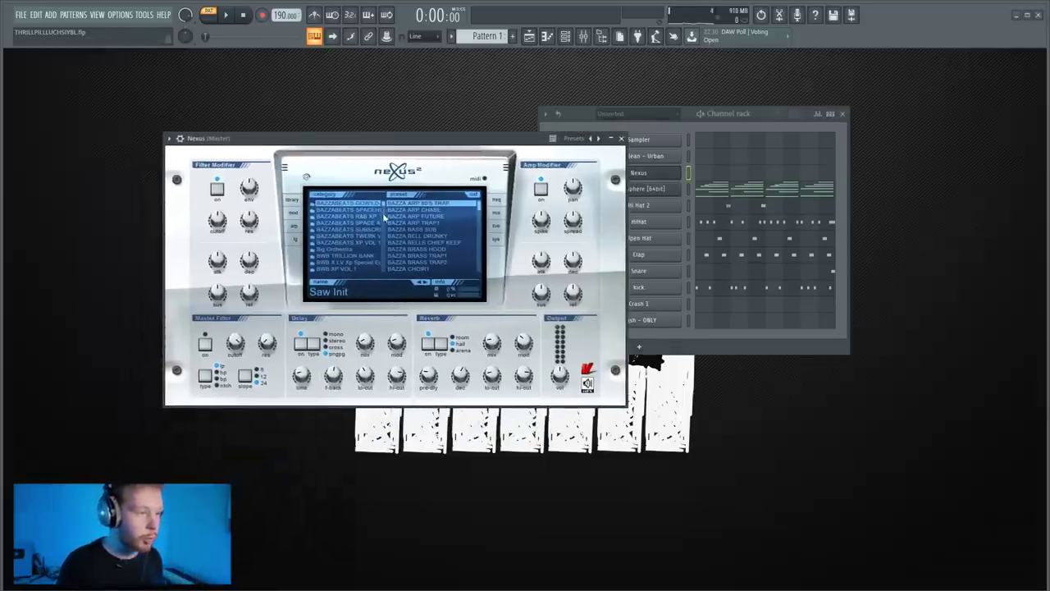
left_click_drag(384, 207, 393, 256)
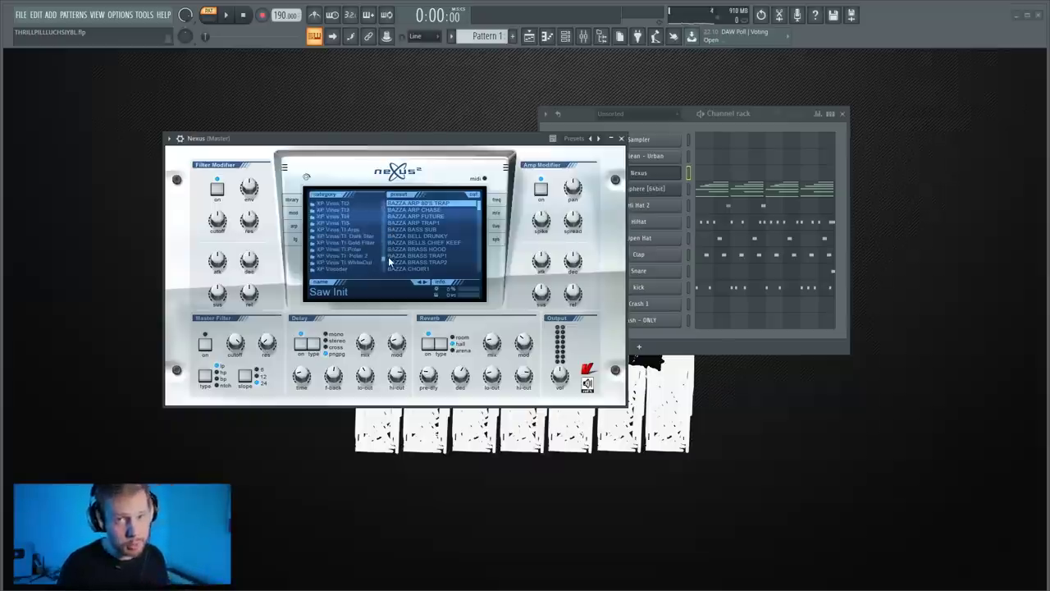
left_click_drag(390, 261, 392, 259)
left_click(677, 252)
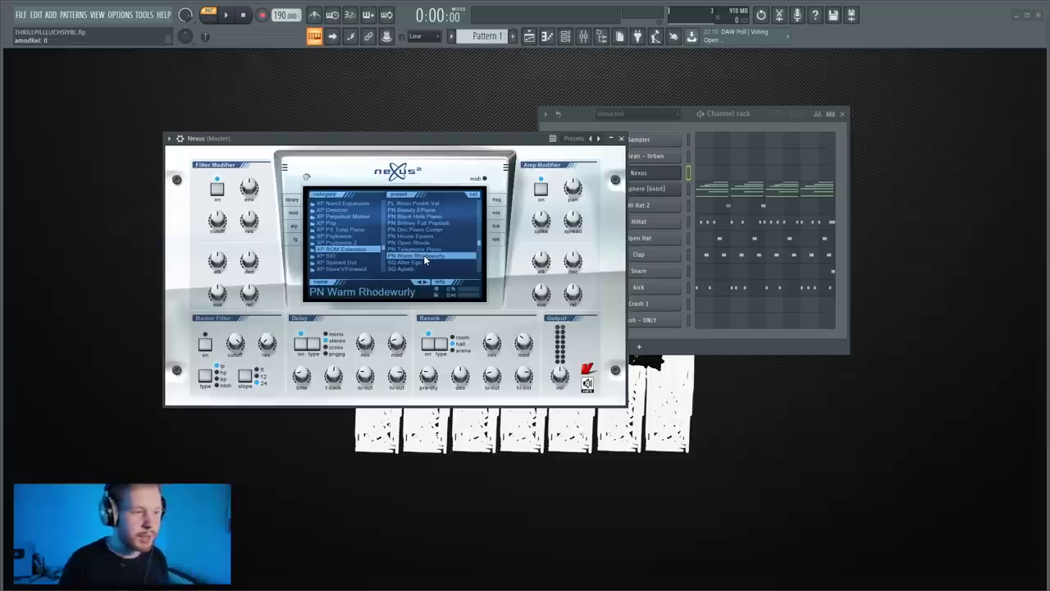
Copy the eight-bar Omnisphere melody into the Nexus channel one octave higher
left_click(687, 172)
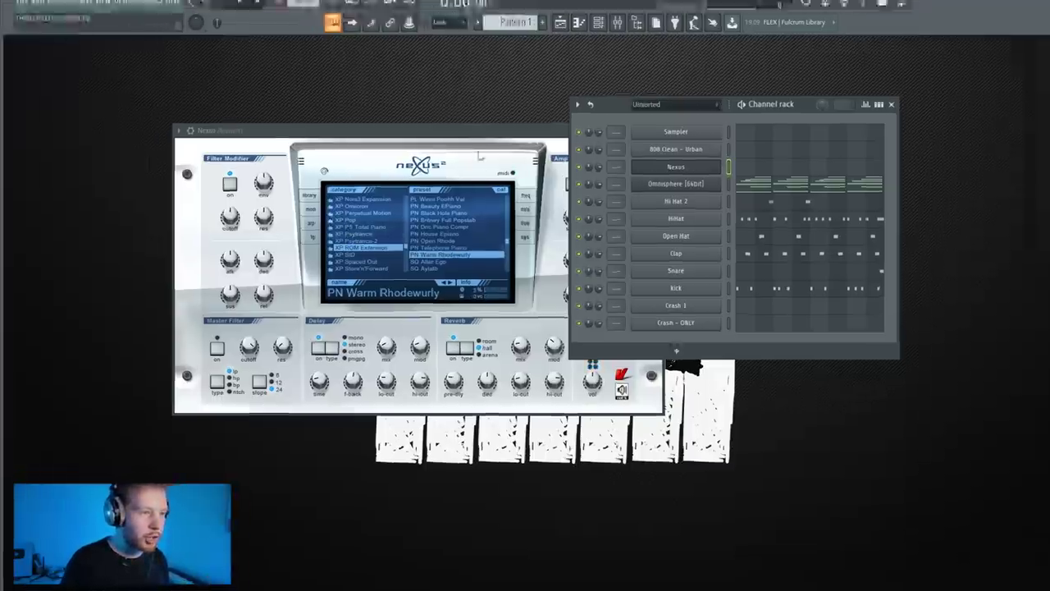
left_click(455, 142)
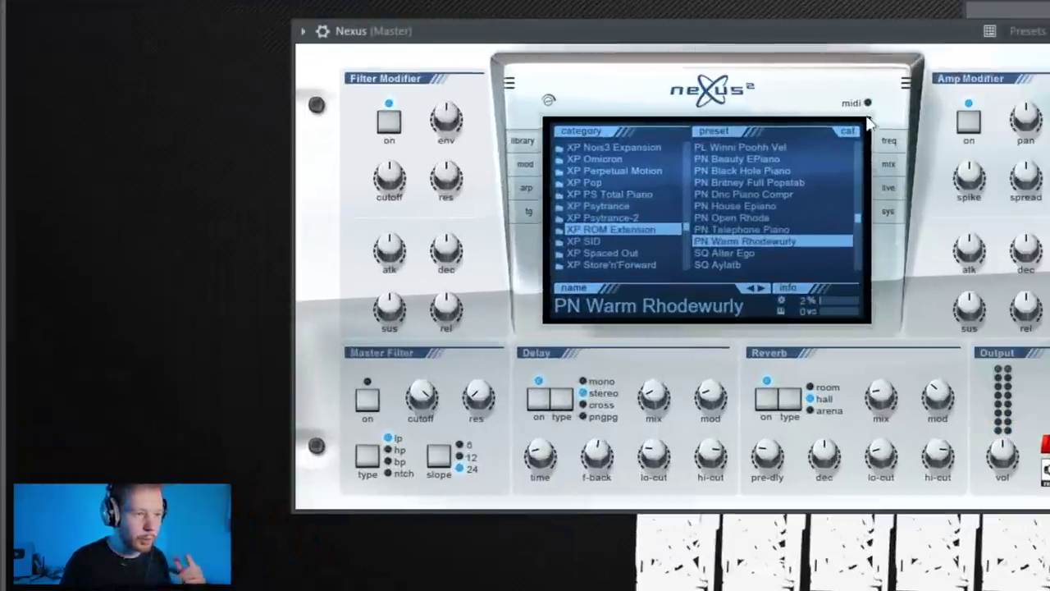
left_click(494, 213)
left_click_drag(741, 230, 829, 226)
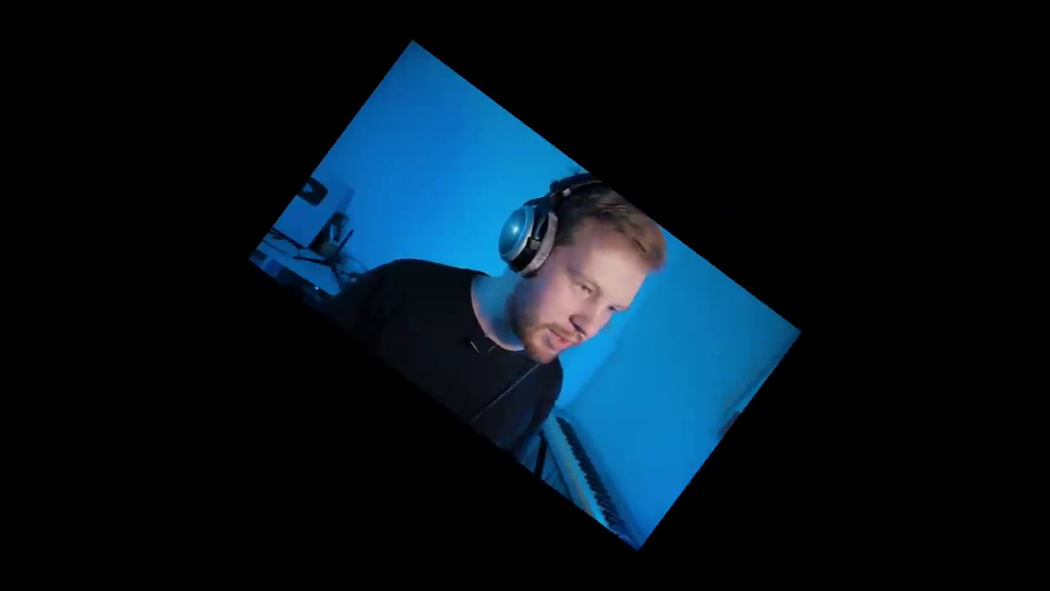
left_click(535, 144)
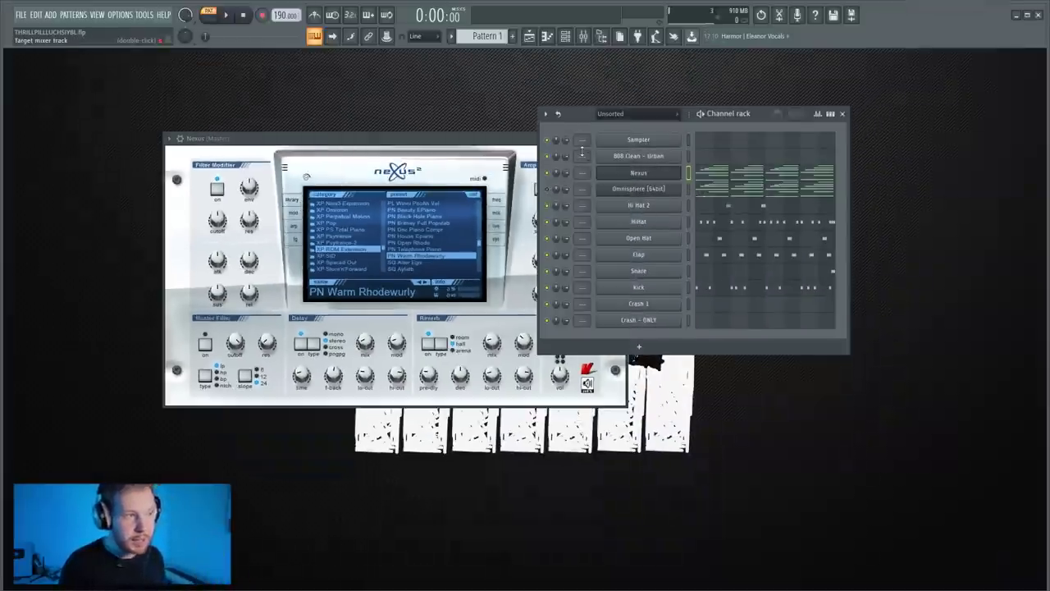
Open the Nexus channel's notes, play the layered melody with the drums and close the piano roll
left_click(732, 173)
key("space")
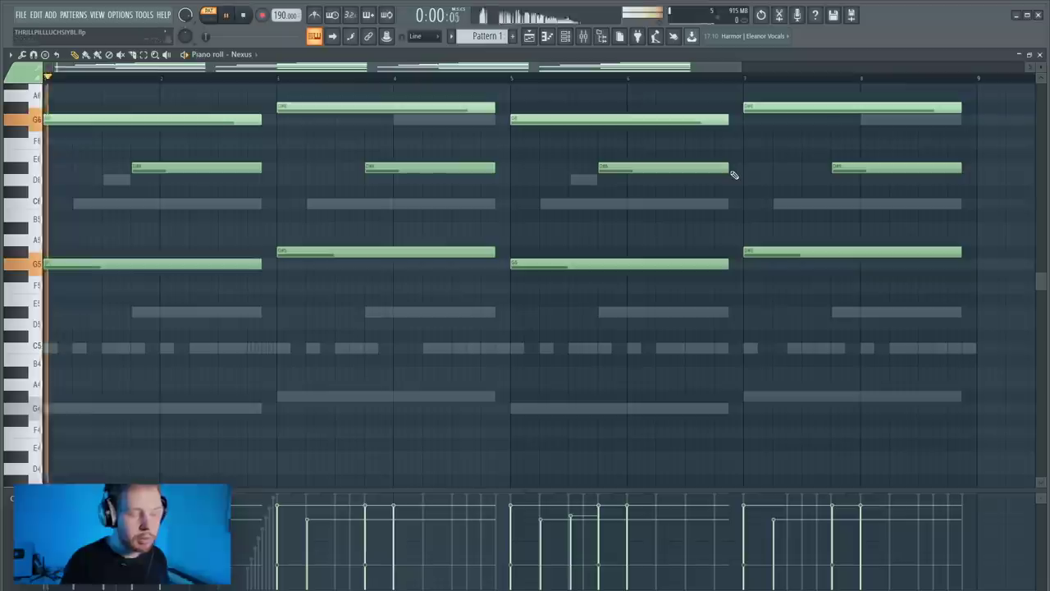
left_click(1040, 55)
key("space")
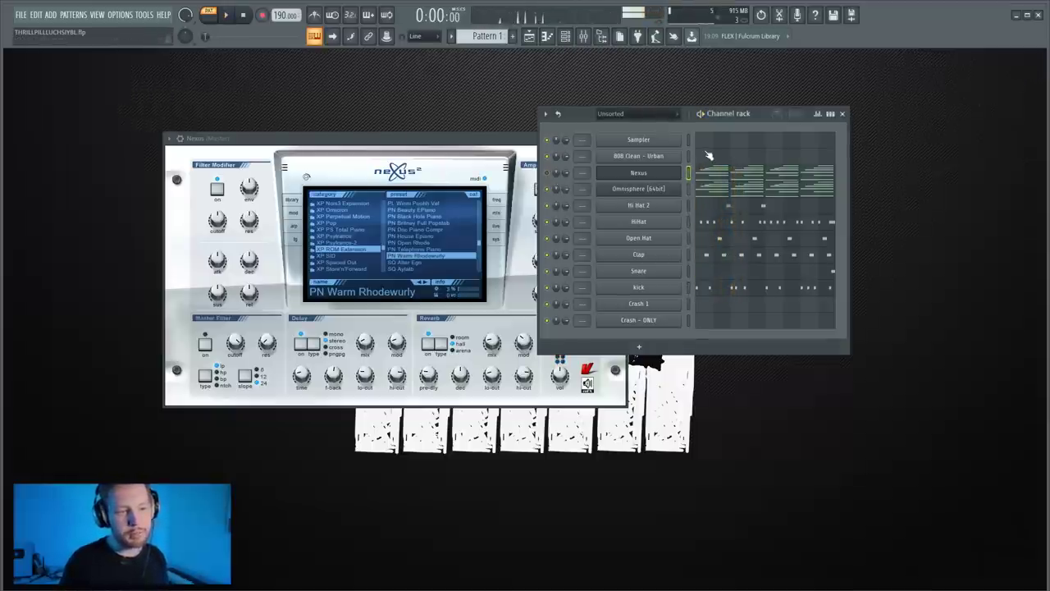
Load ValhallaRoom_x64, FabFilter Pro-Q 2, HalfTime-64bit and RC-20 Retro Color into effect slots 1 to 4 of mixer Insert 3
key("F9")
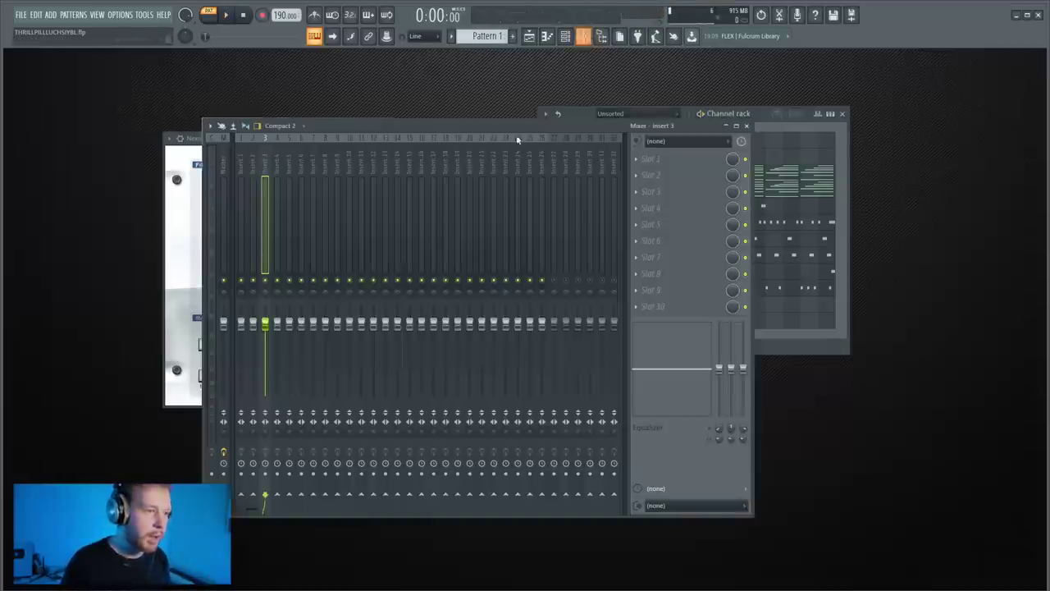
left_click(653, 171)
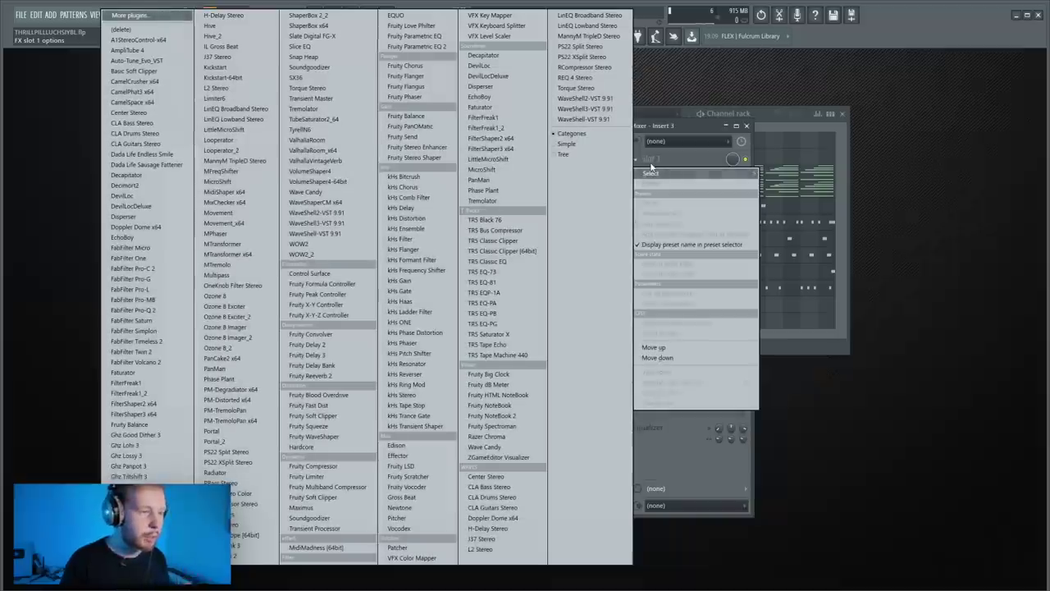
left_click(344, 151)
left_click(694, 175)
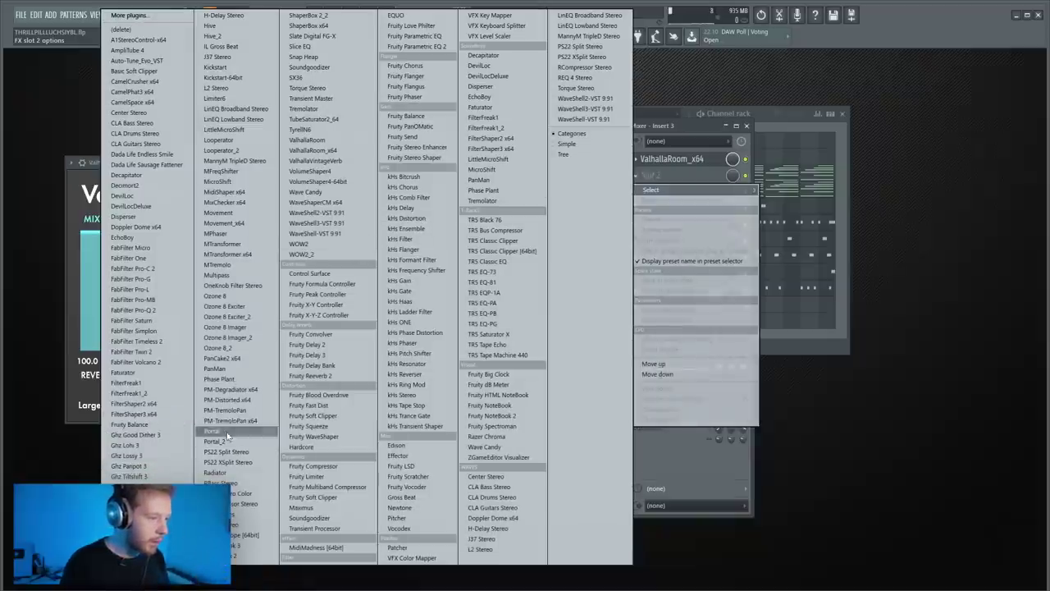
left_click(133, 309)
left_click(669, 193)
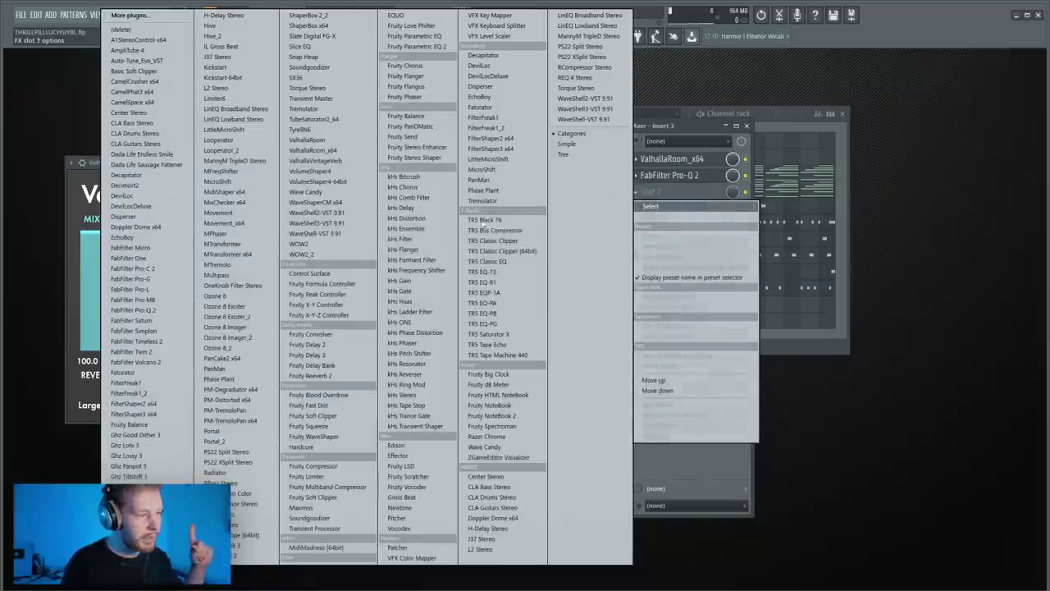
left_click(135, 559)
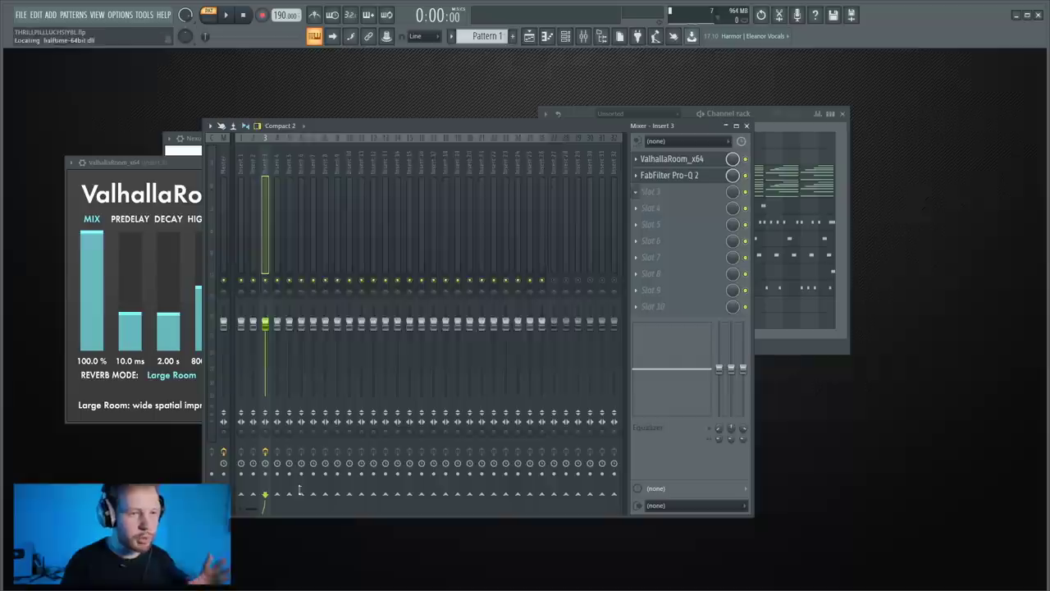
left_click(670, 210)
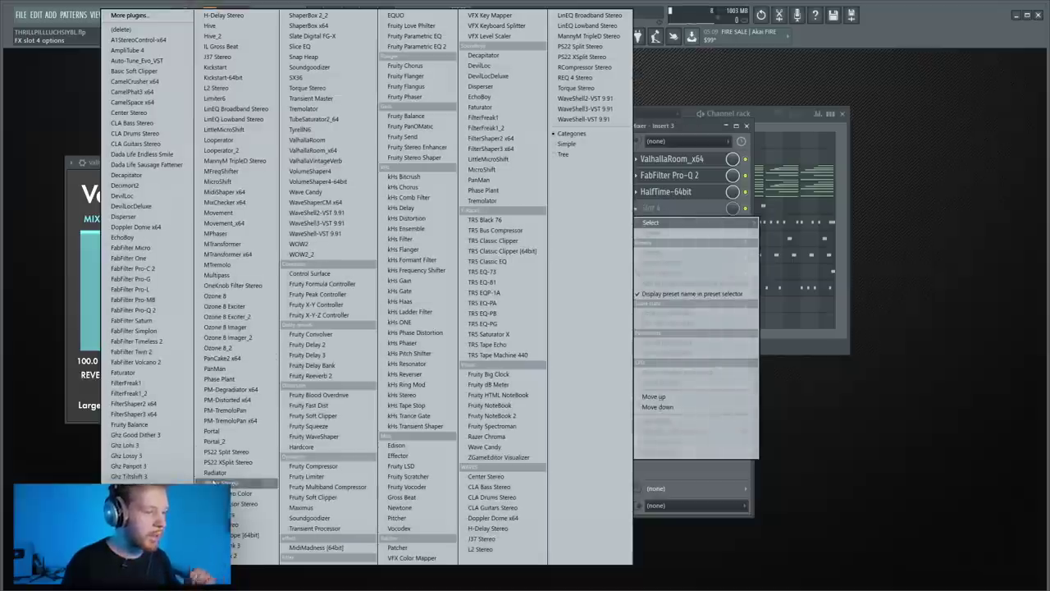
left_click(238, 494)
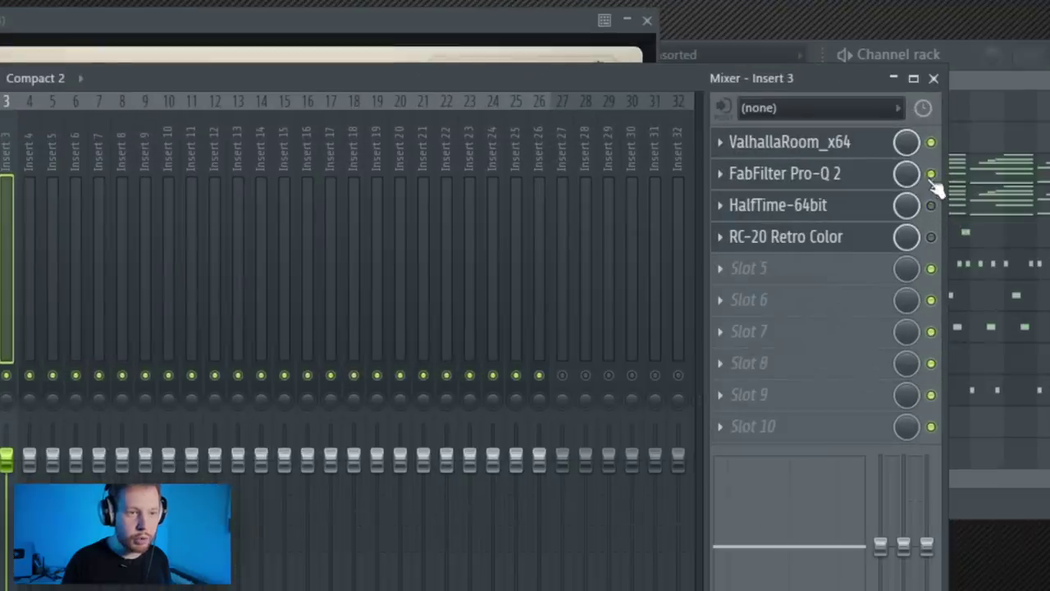
Apply the ClearHall preset in ValhallaRoom on Insert 3, lower its mix to about 25% and close the reverb
left_click(792, 142)
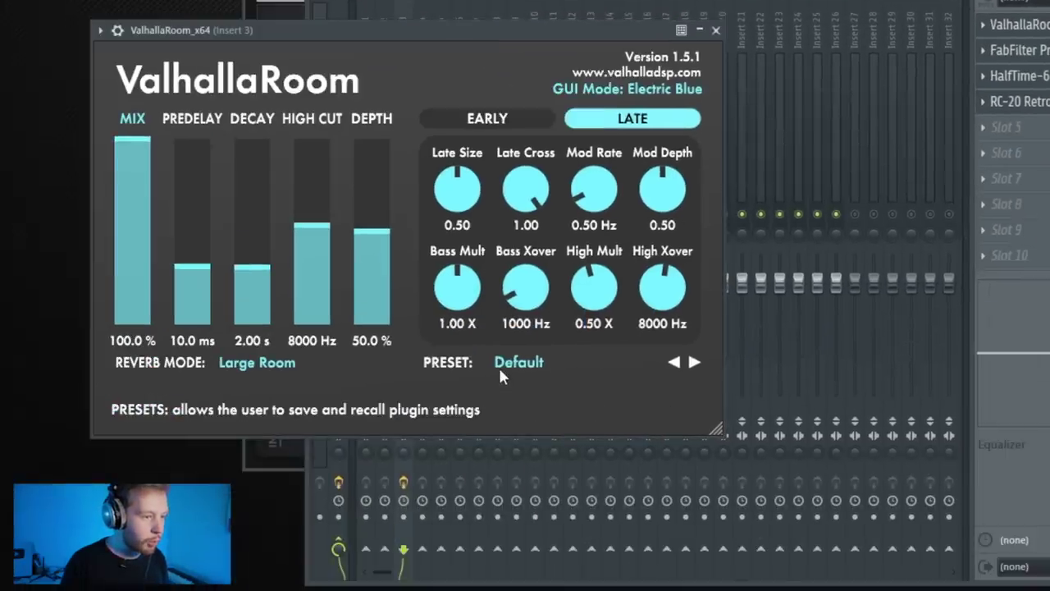
left_click(513, 362)
mouse_move(540, 269)
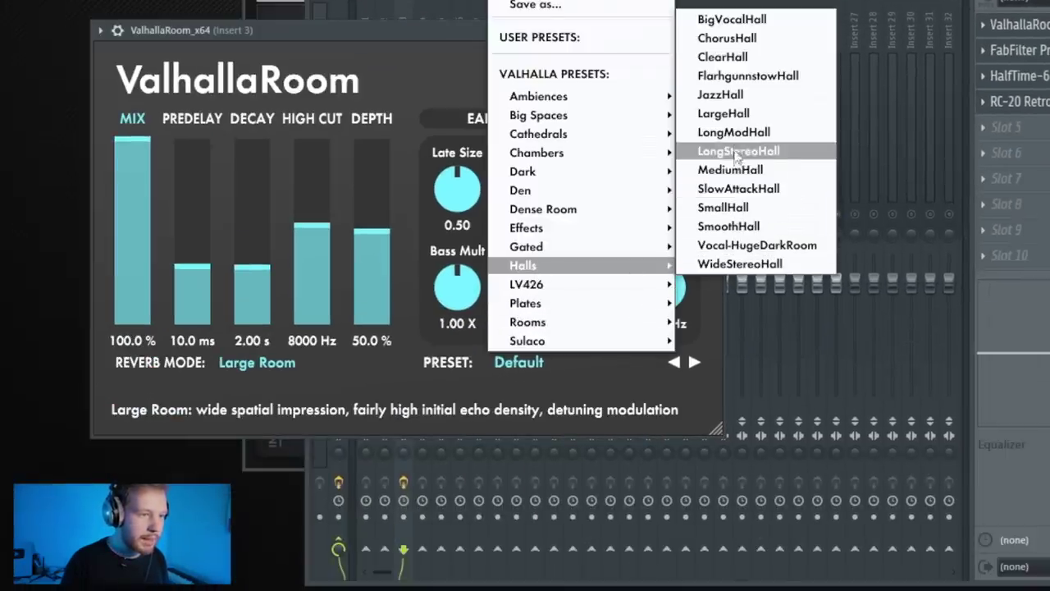
left_click(747, 62)
left_click_drag(146, 148, 156, 289)
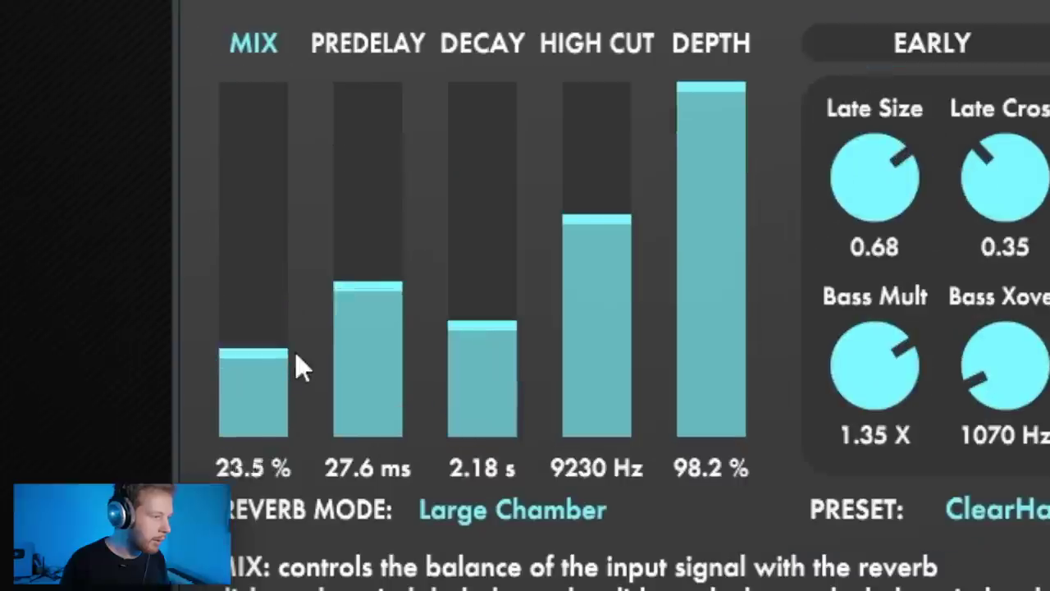
left_click_drag(298, 353, 298, 346)
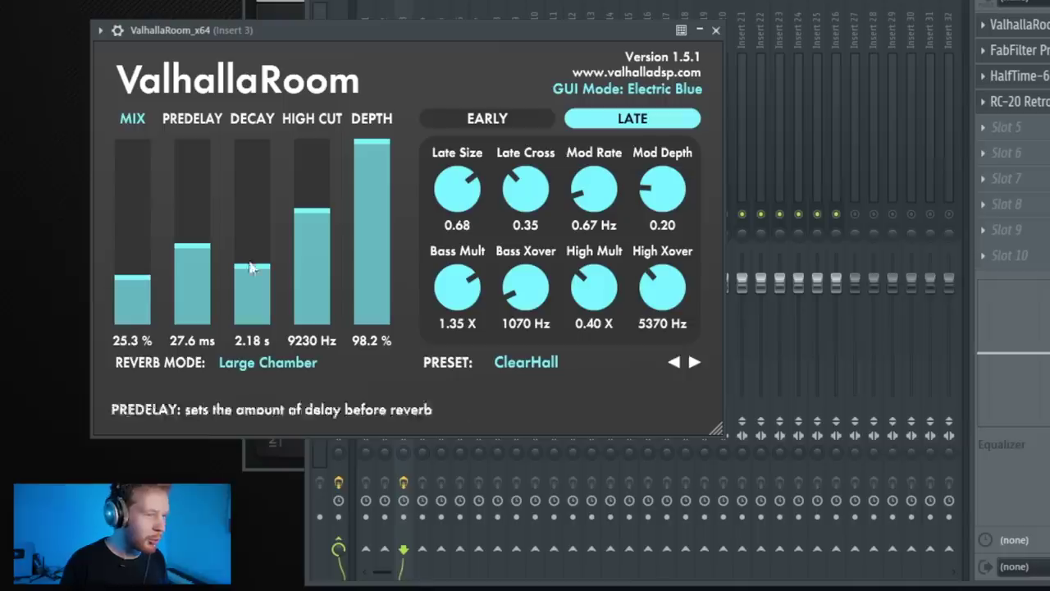
left_click(716, 33)
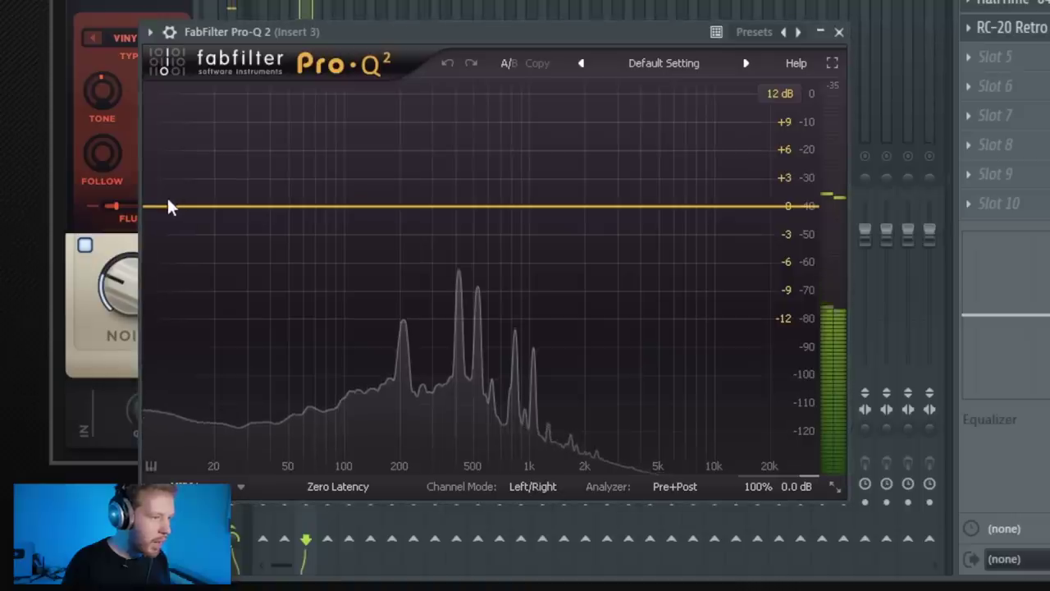
Add a low cut with a steeper slope in Insert 3's Pro-Q 2 and move it up to about 200 Hz
left_click(168, 205)
left_click(207, 417)
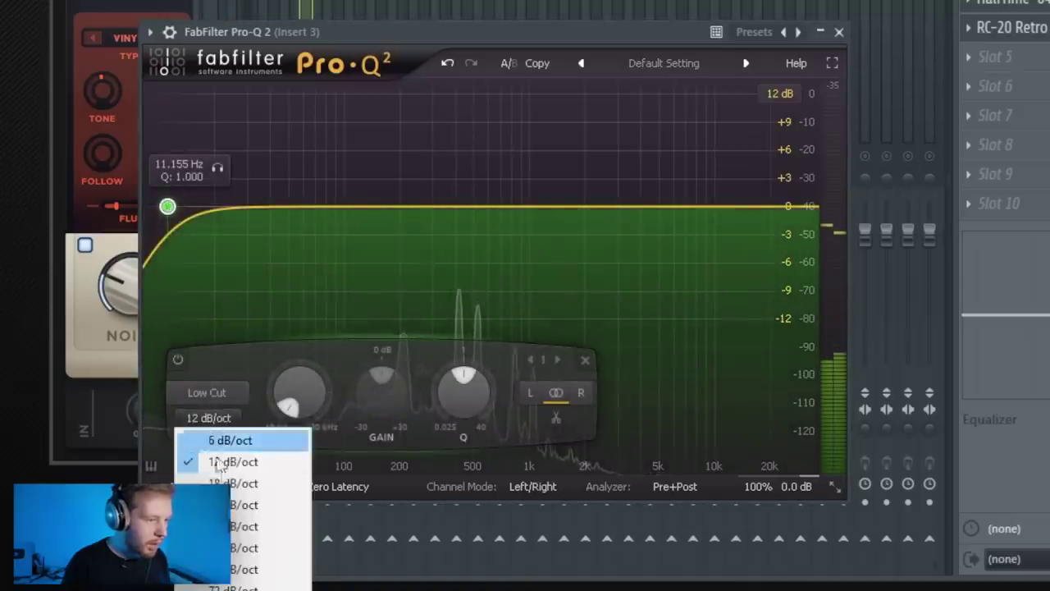
left_click(221, 533)
left_click_drag(168, 206, 404, 224)
Add a narrow bell cut of about -5 dB near 327 Hz in Pro-Q 2 and close the equalizer
mouse_move(462, 190)
left_click_drag(462, 189, 441, 257)
left_click(466, 286)
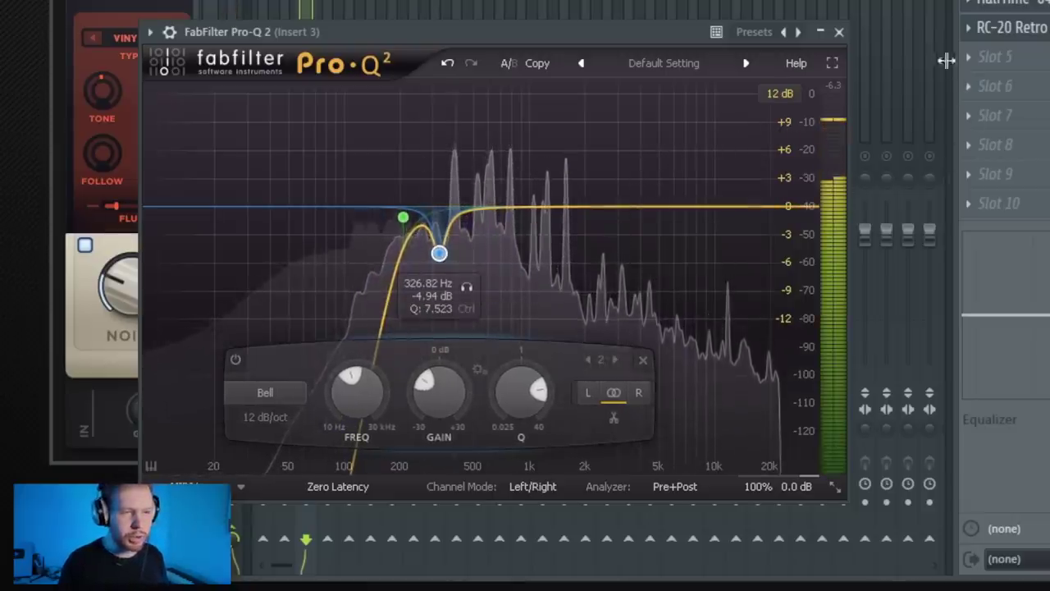
left_click(838, 31)
Set HalfTime on Insert 3 to a 1/4 loop with a 20% mix and close it
key("F6")
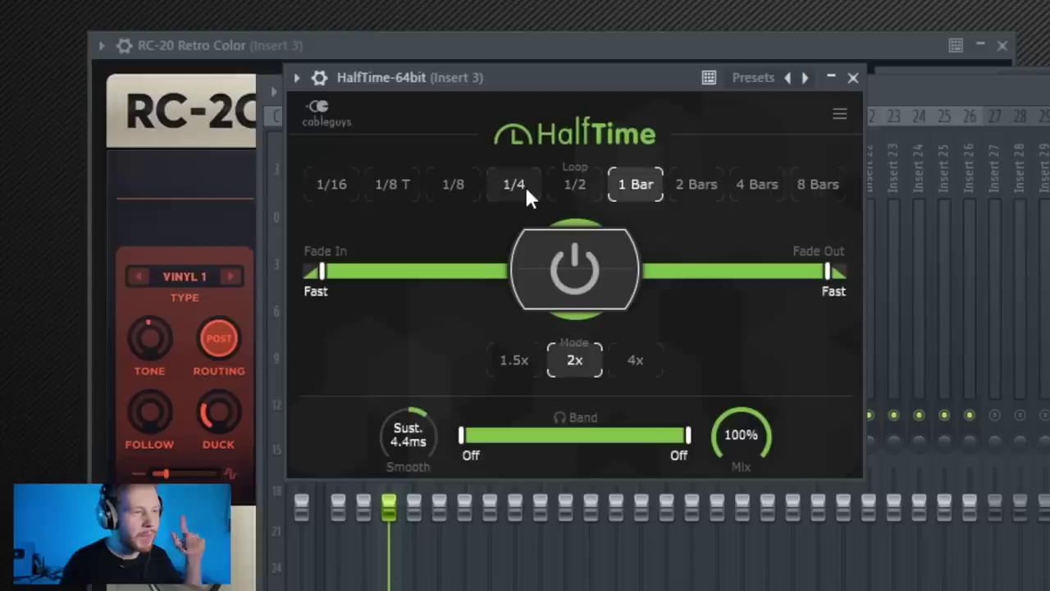
left_click(523, 184)
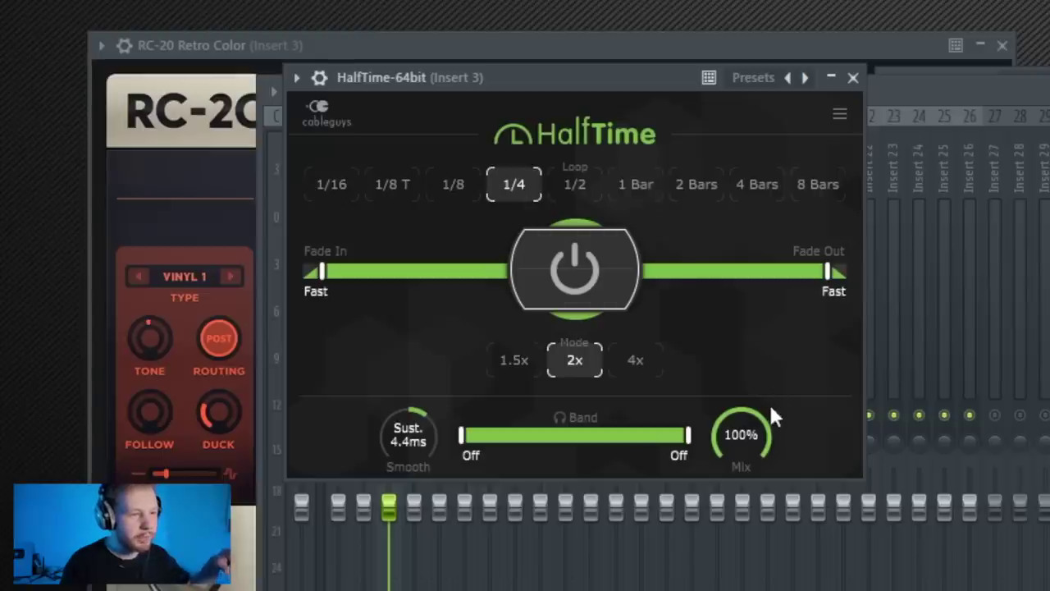
left_click_drag(771, 414, 771, 468)
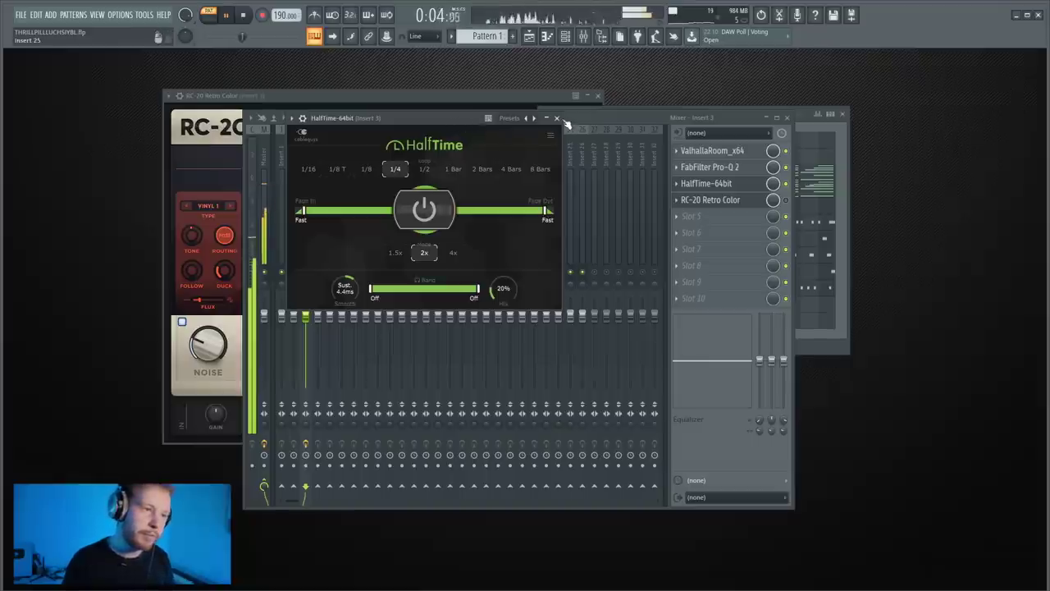
left_click(557, 118)
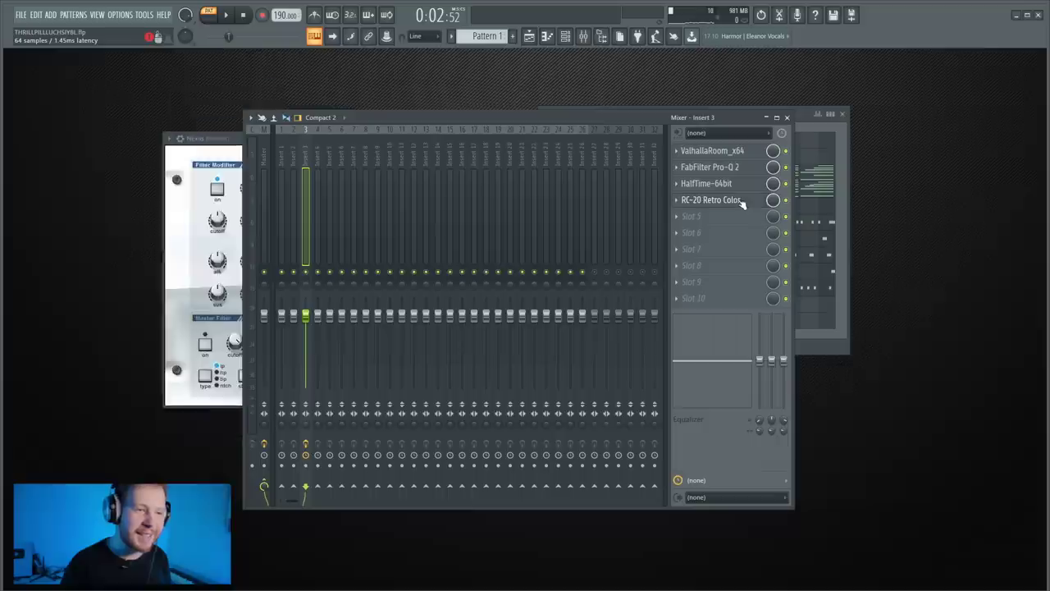
Open RC-20 Retro Color on Insert 3 and load the Vinyl 3 preset from its preset browser
left_click(710, 199)
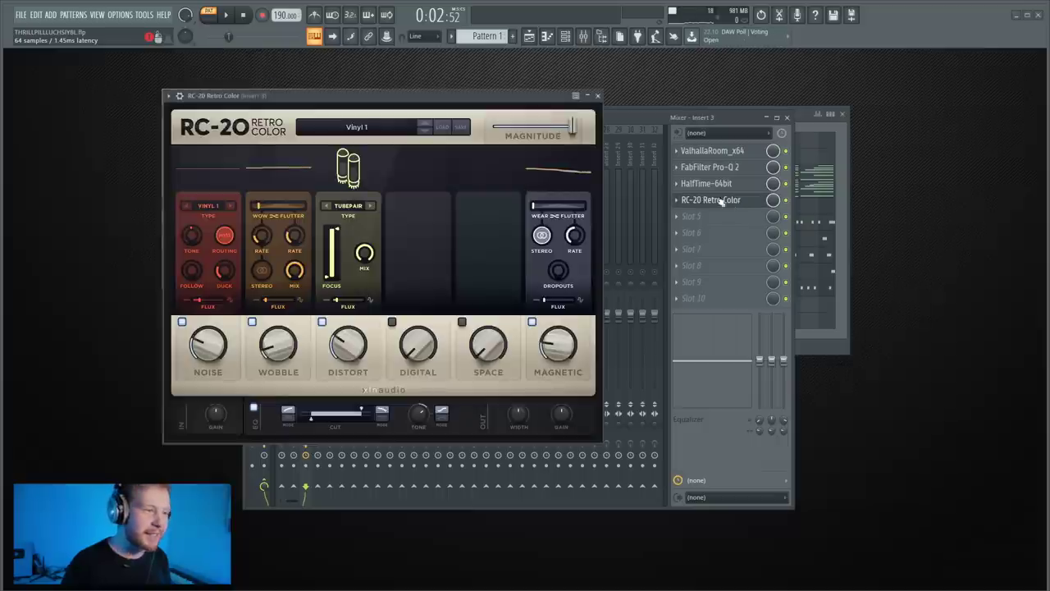
left_click(354, 129)
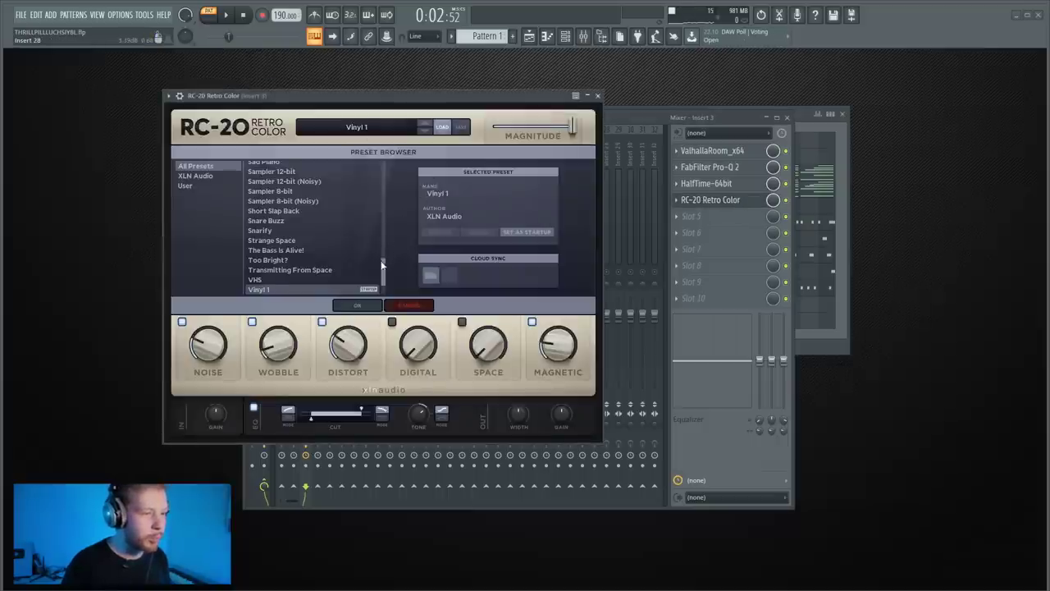
left_click_drag(381, 265, 378, 293)
left_click(300, 272)
left_click(358, 306)
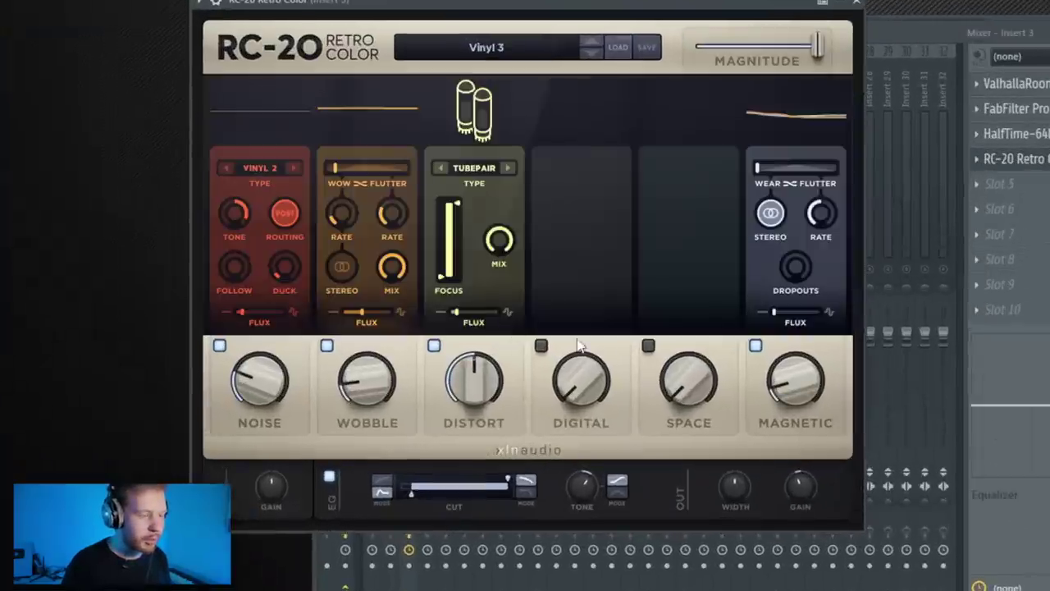
Adjust RC-20's modules: switch off Noise, lower Wobble slightly, raise Digital to about half and reduce the Digital mix
left_click(219, 344)
left_click_drag(563, 9, 601, 7)
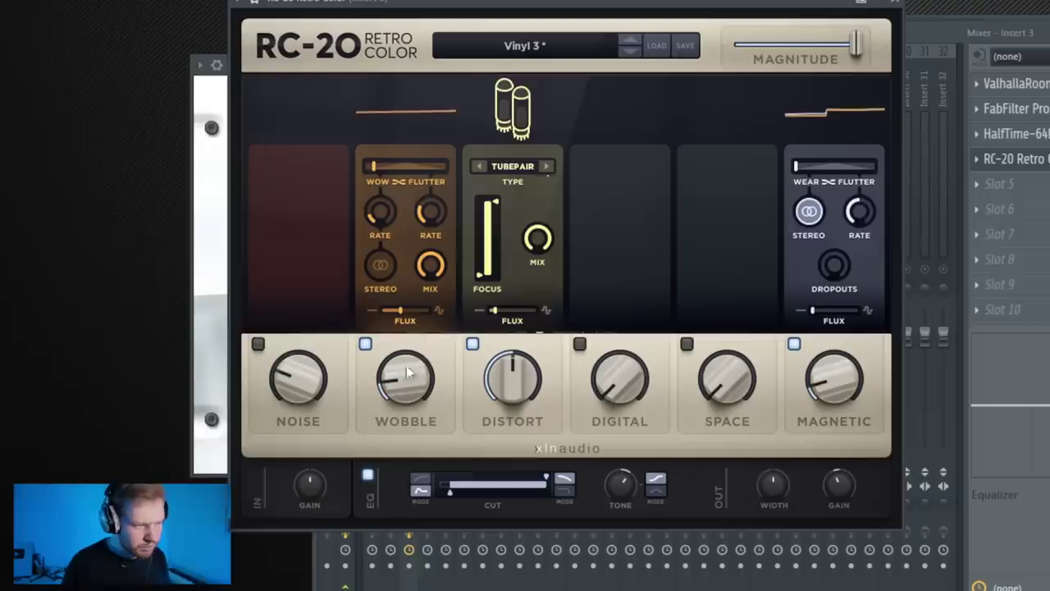
left_click_drag(403, 387, 402, 396)
left_click_drag(619, 379, 646, 123)
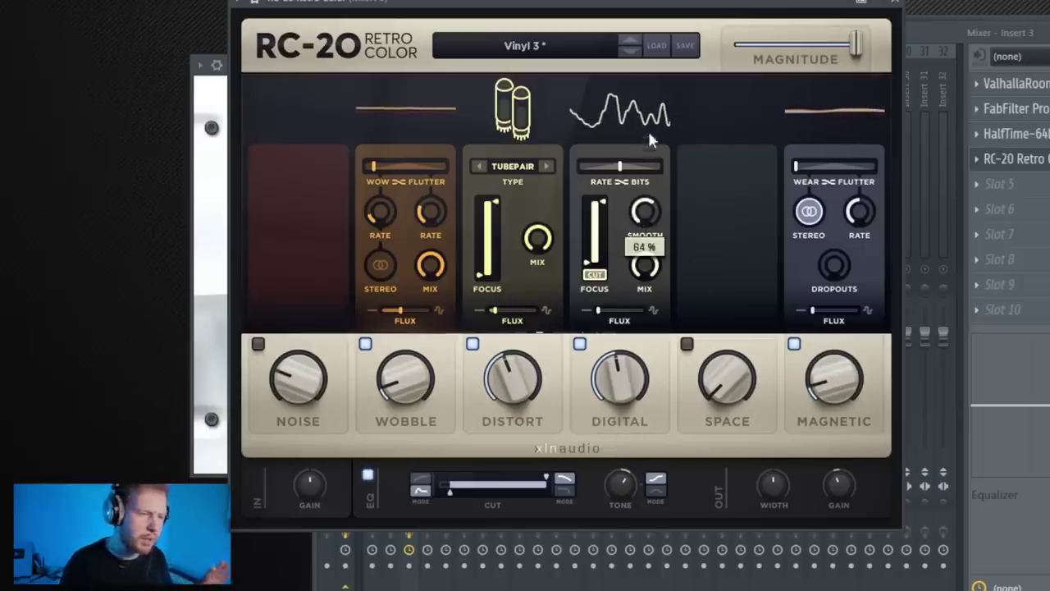
left_click_drag(646, 264, 658, 351)
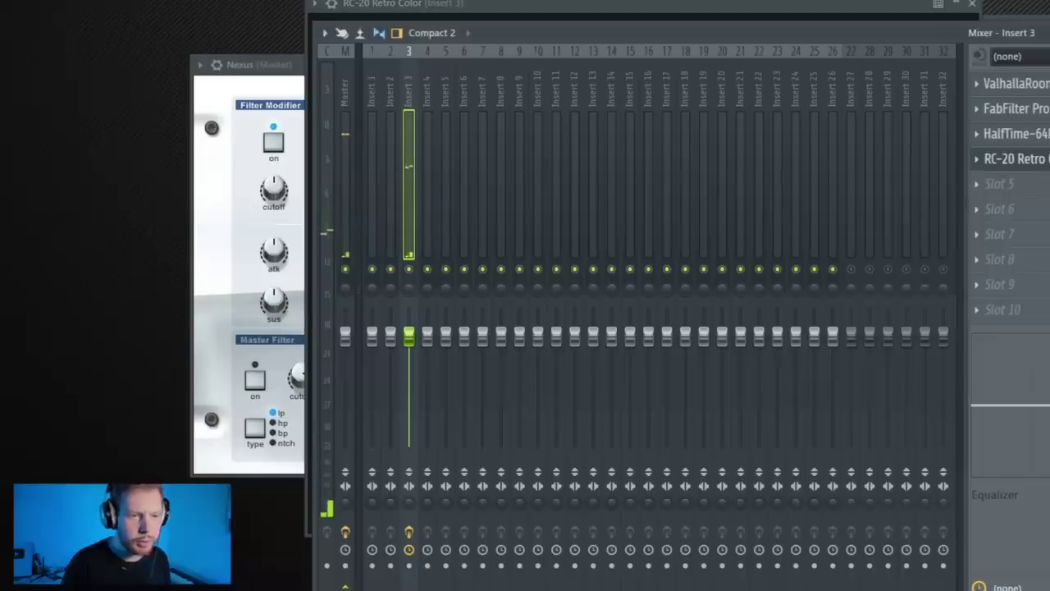
left_click(1008, 187)
left_click(1008, 188)
left_click(1002, 190)
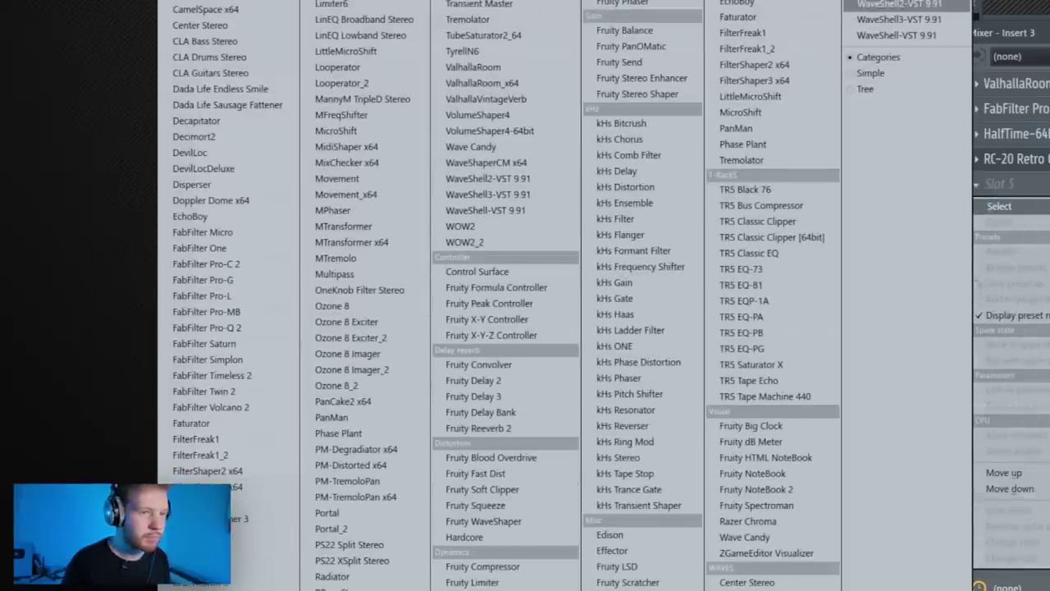
left_click(899, 4)
key("space")
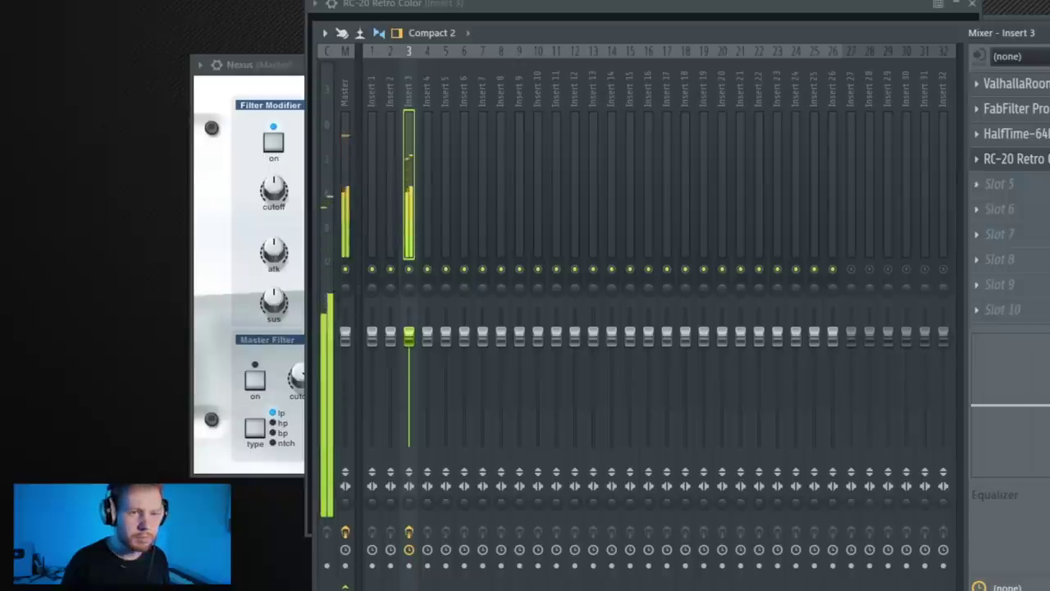
Route the 808 Clean - Urban channel to mixer track 2 and load Fruity soft clipper into that track's slot 2
left_click(566, 36)
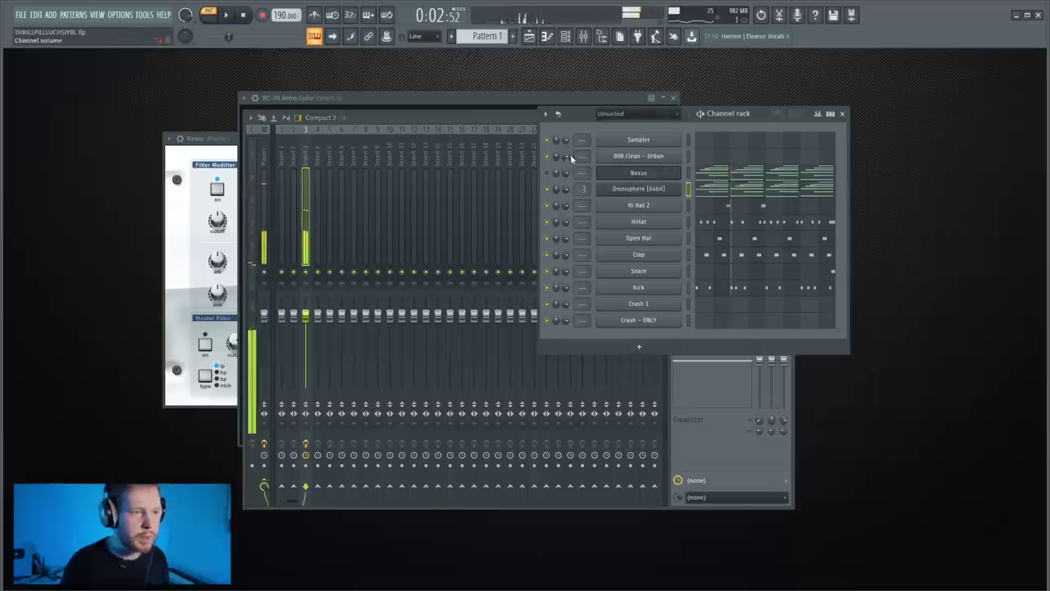
left_click_drag(582, 156, 582, 149)
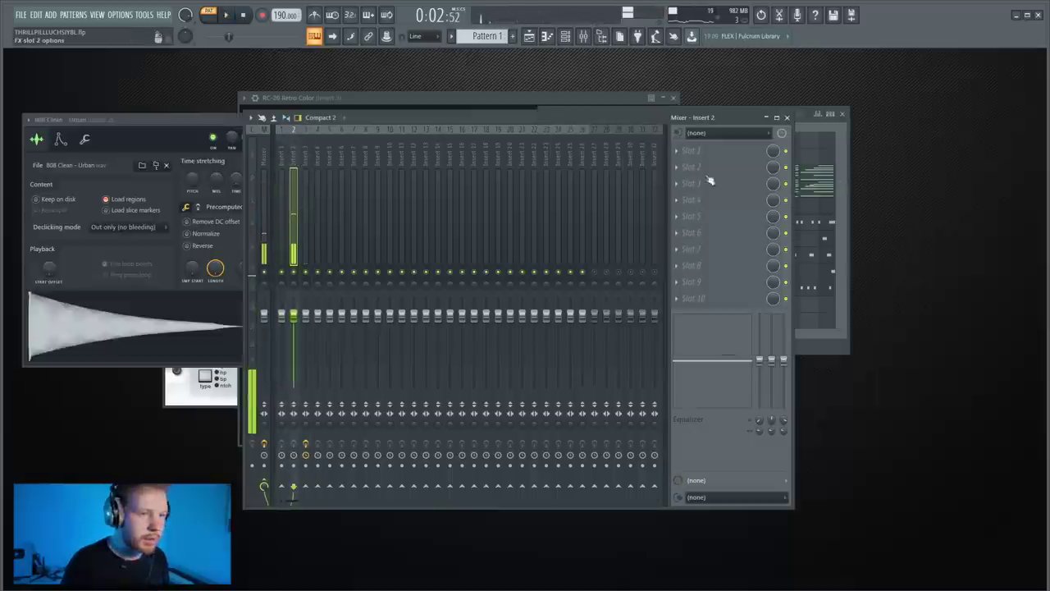
left_click(707, 169)
mouse_move(695, 181)
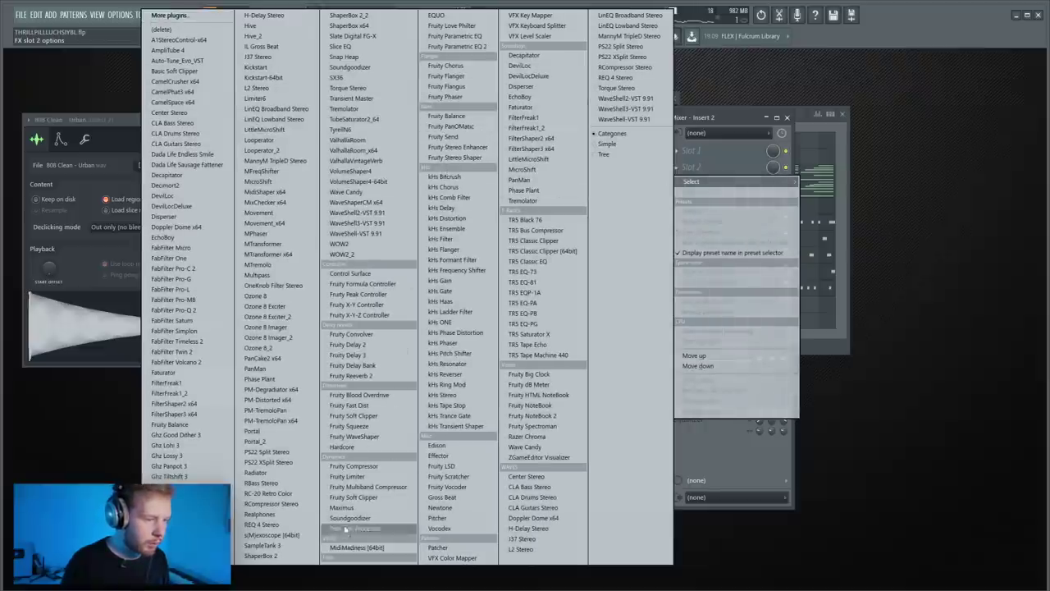
left_click(354, 497)
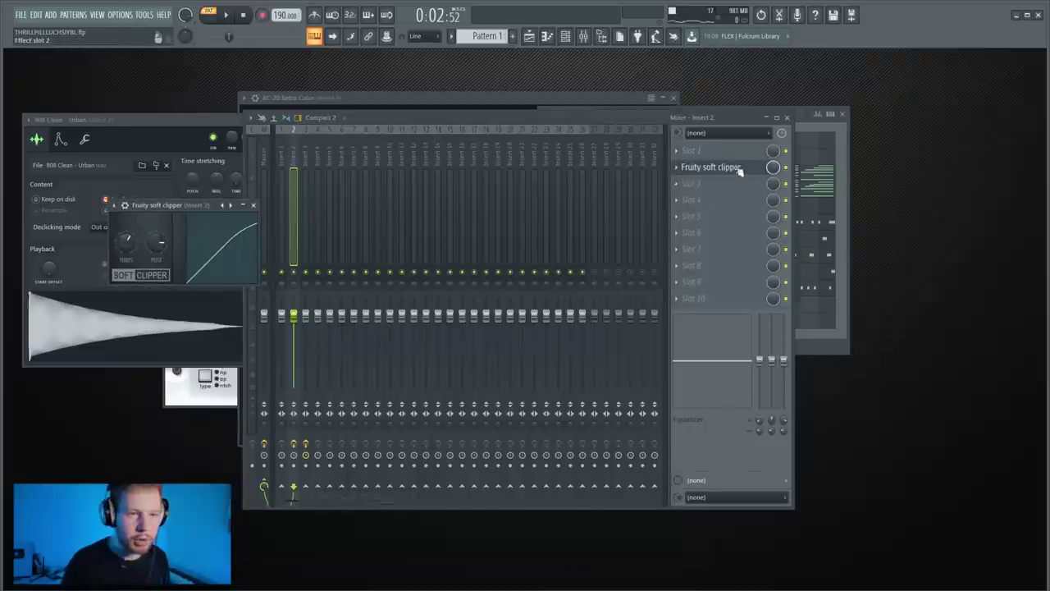
Open the 808 Clean - Urban sampler settings and boost the sample in its precomputed effects
left_click(836, 163)
left_click(665, 160)
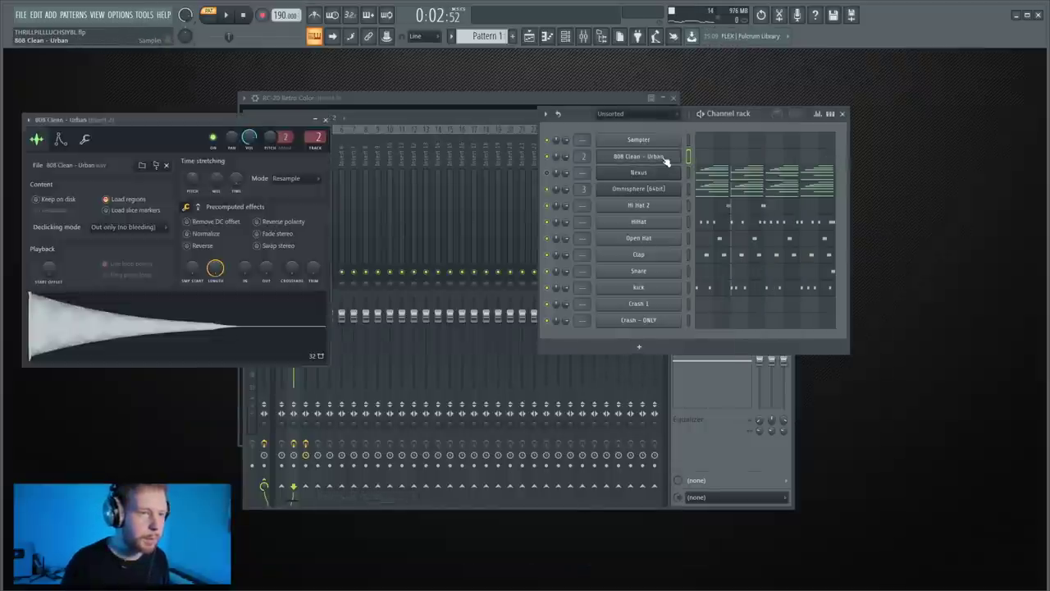
left_click_drag(107, 188, 284, 185)
left_click_drag(303, 239, 282, 267)
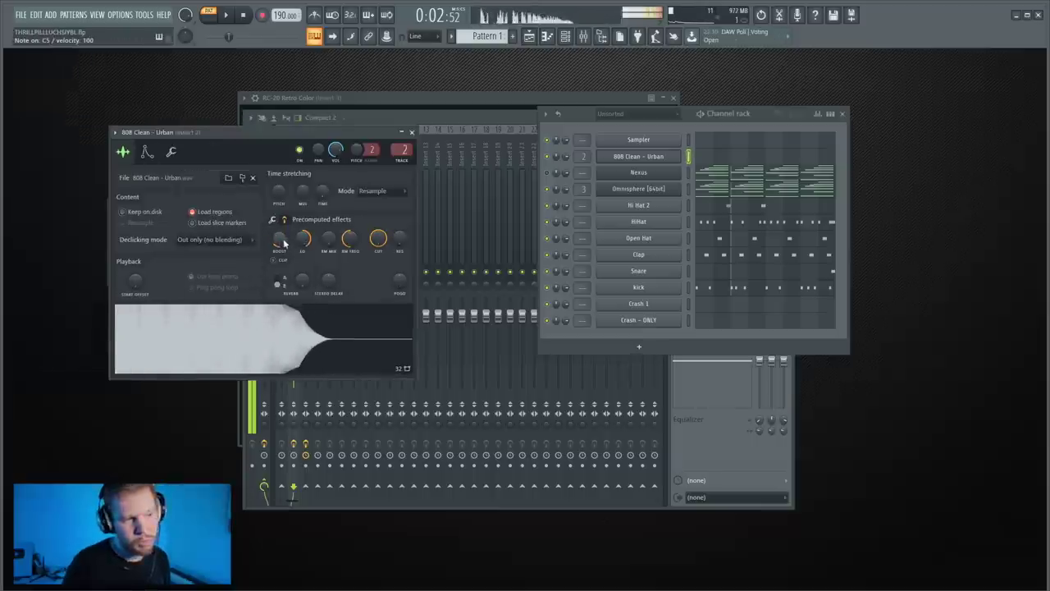
Show the 808 Clean - Urban channel's envelope settings and make a slight adjustment there
left_click(171, 152)
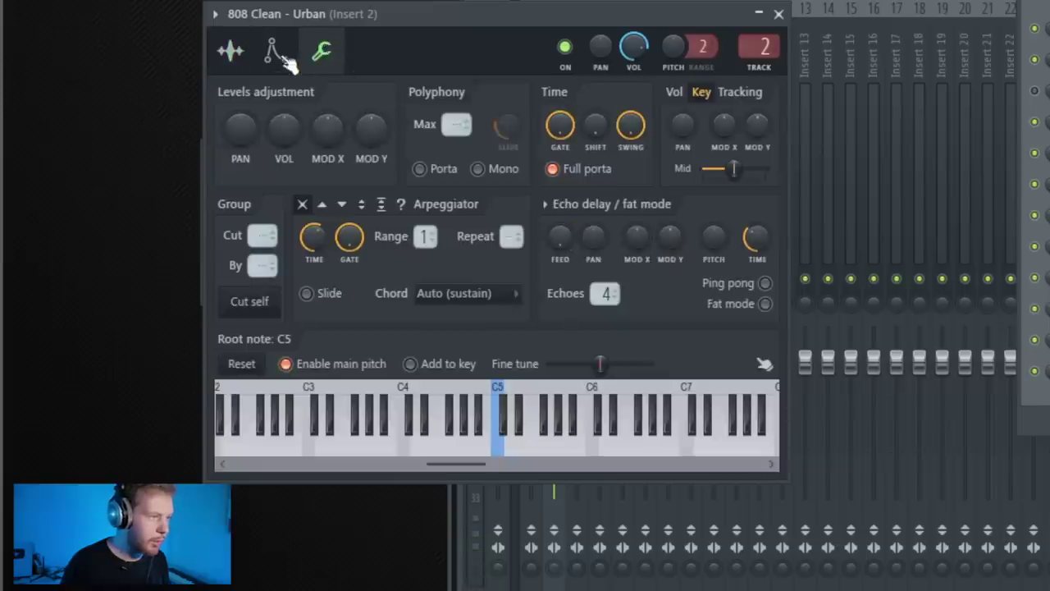
left_click(276, 53)
left_click_drag(713, 174, 712, 181)
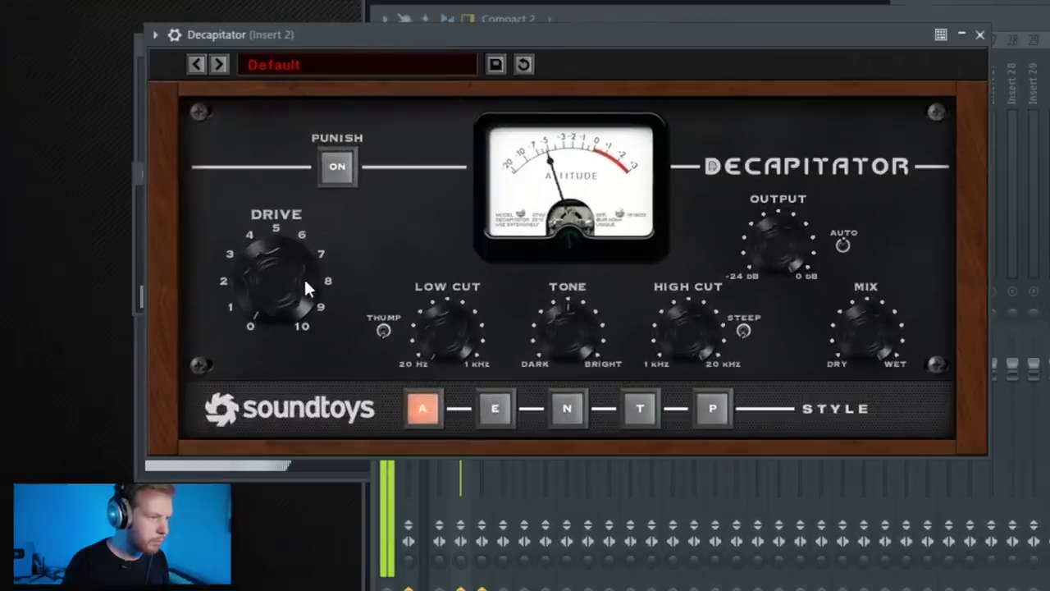
Raise the Decapitator's drive on Insert 2 to about 2 and reposition its window
left_click_drag(300, 240, 299, 263)
left_click_drag(375, 40, 403, 33)
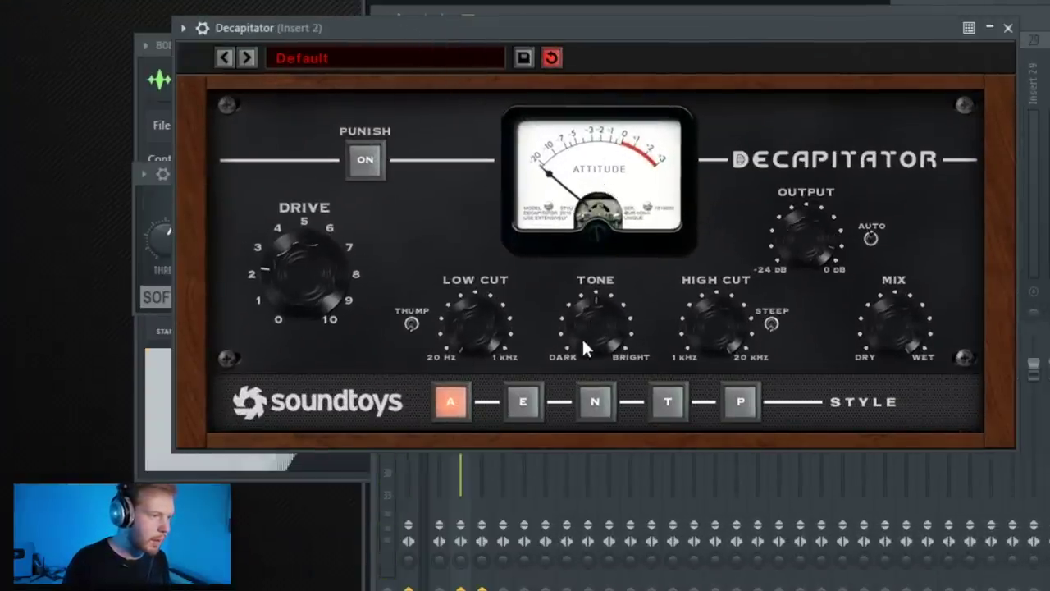
Raise the Decapitator's drive to about 3.5 and soften the 808 in Insert 2's FabFilter Pro-Q 2 with a 30 dB/oct high cut around 3.4 kHz
left_click_drag(603, 33, 689, 2)
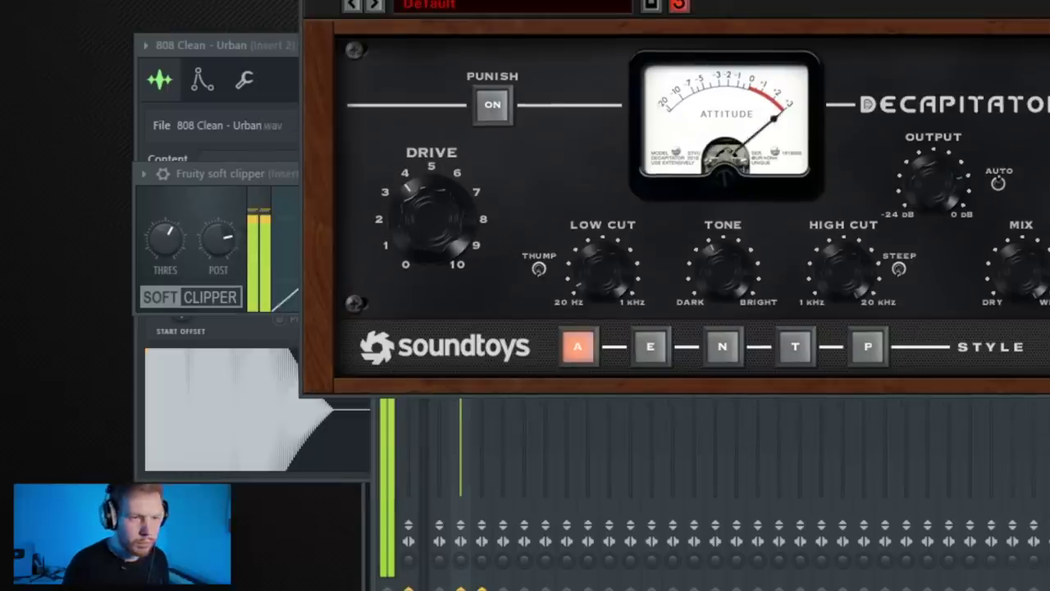
key("F9")
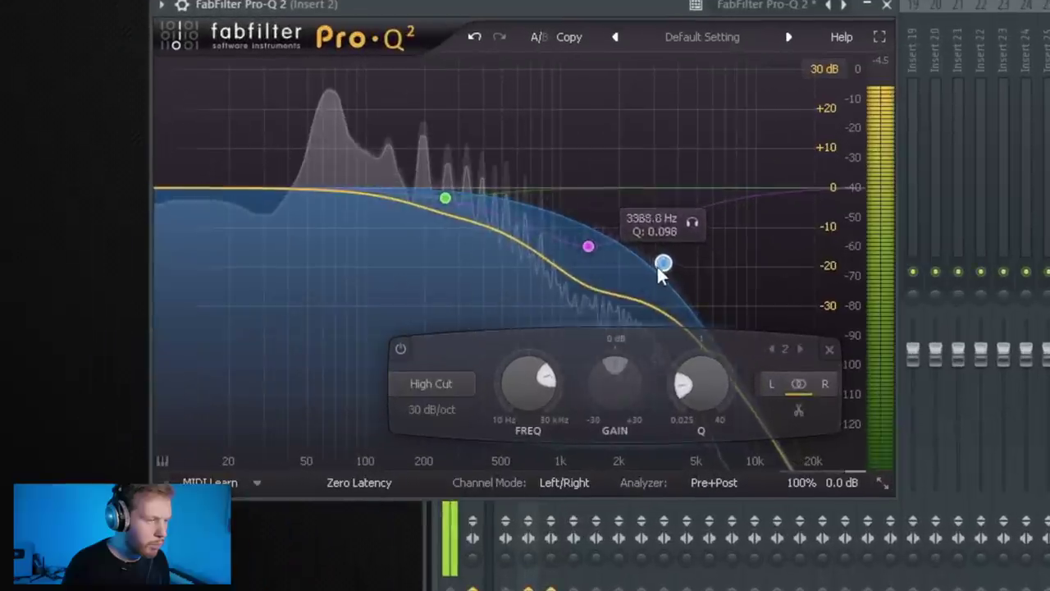
left_click_drag(661, 263, 668, 220)
double_click(627, 257)
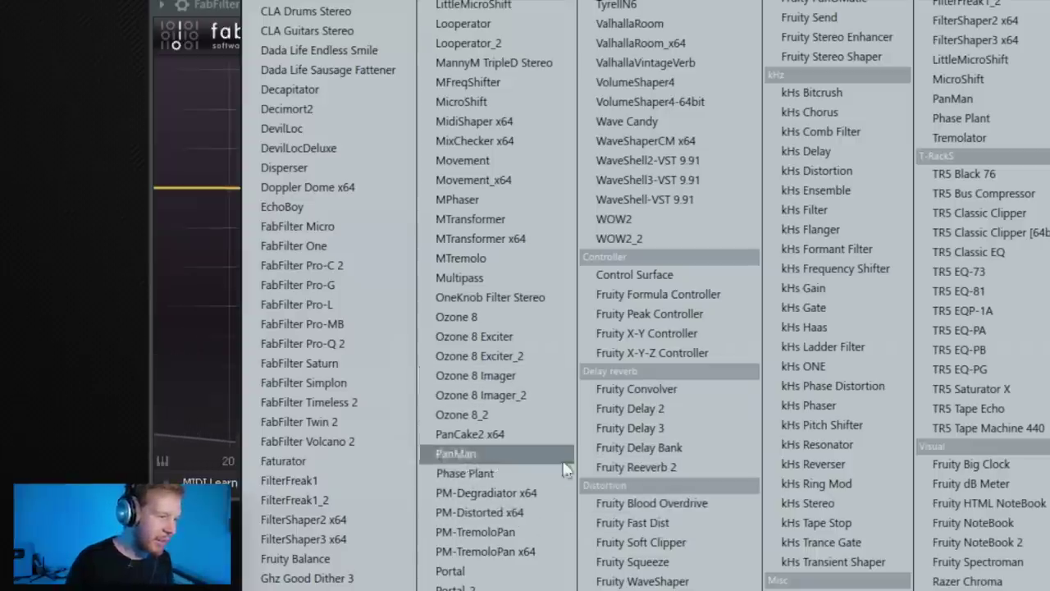
Add Ozone 8 Imager to Insert 2 with its first crossover at 211 Hz, band 2 width at 100 and band 3 width at 62
left_click(476, 375)
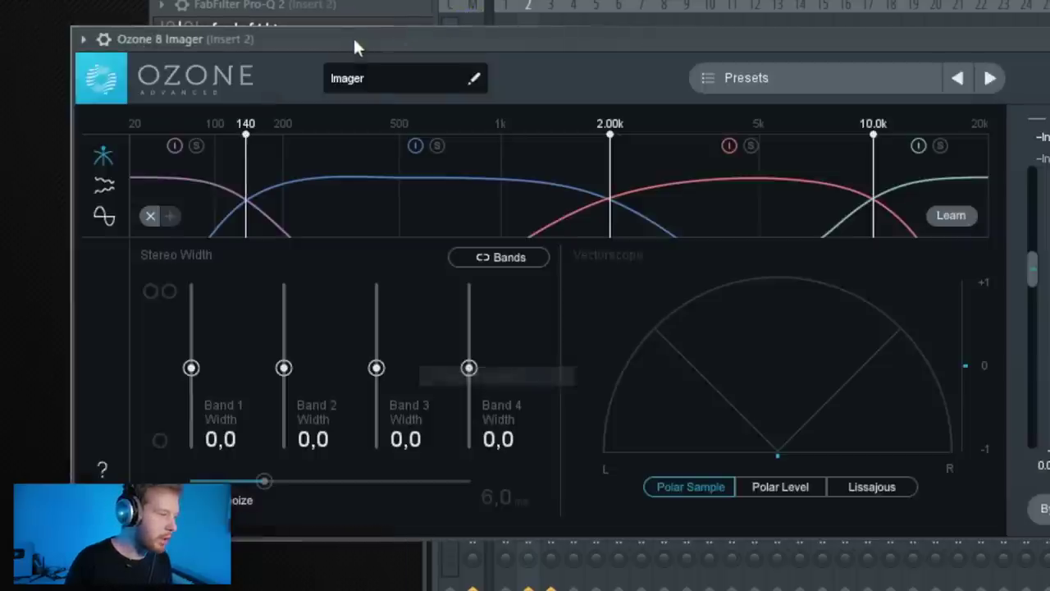
left_click_drag(450, 169, 495, 171)
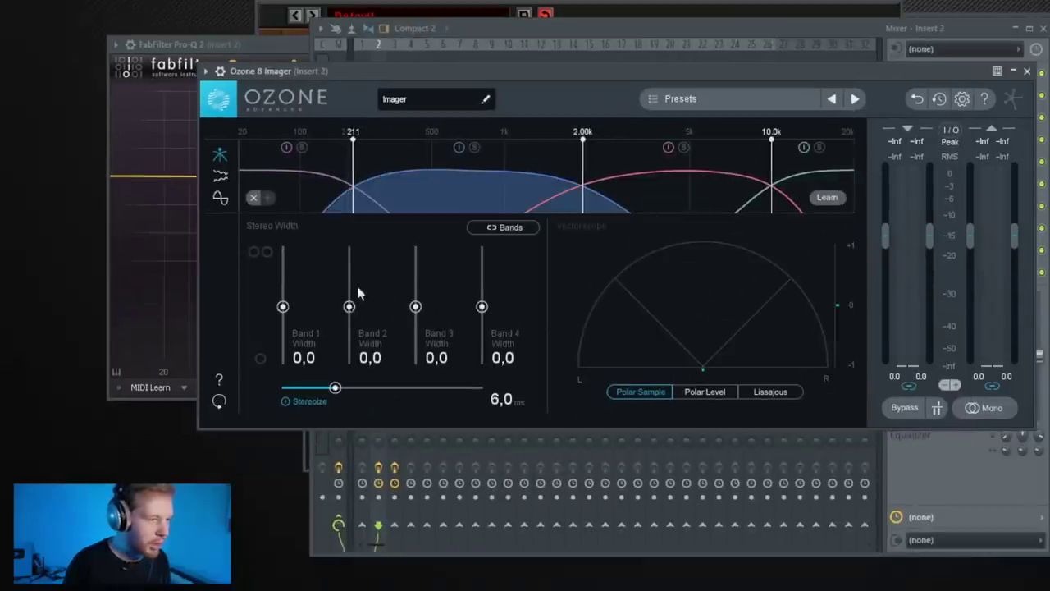
left_click_drag(454, 69, 450, 53)
key("space")
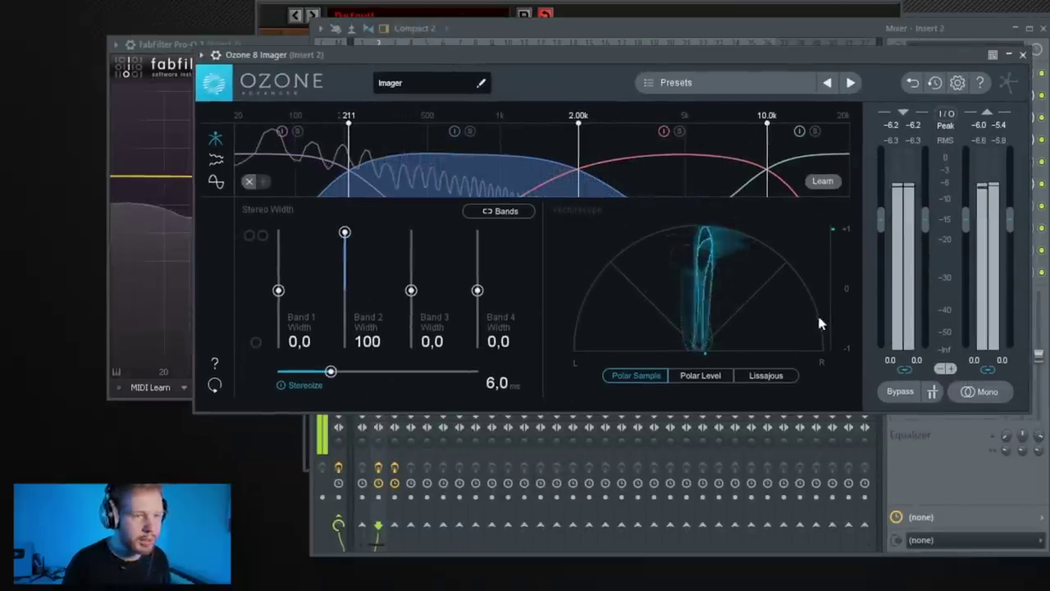
left_click_drag(411, 290, 415, 253)
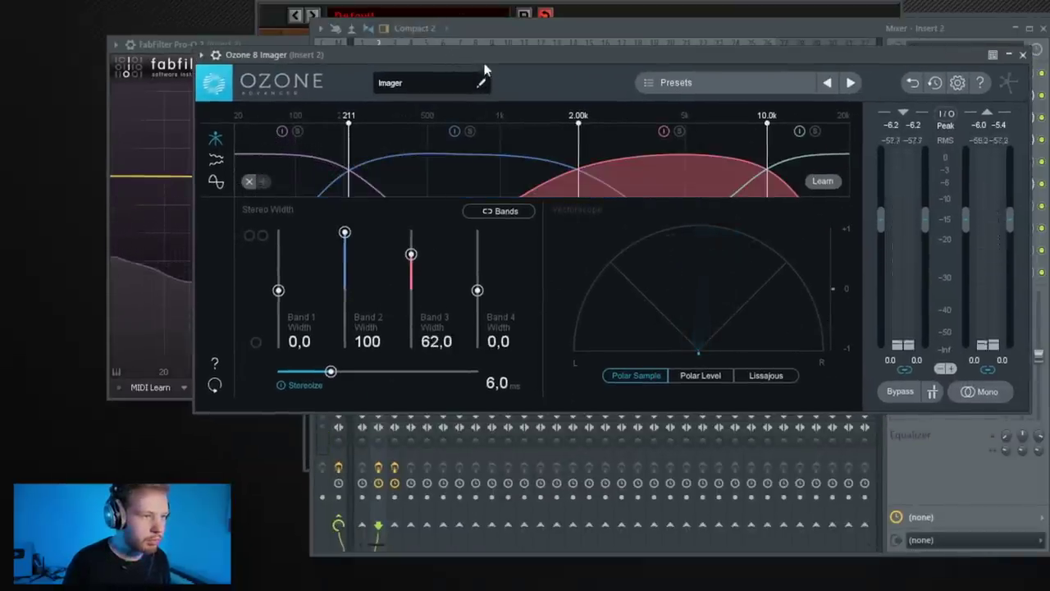
Write the 808 Clean - Urban bass line under the chords, using G4 notes from bar 1 and G#4 notes from bar 3
key("F6")
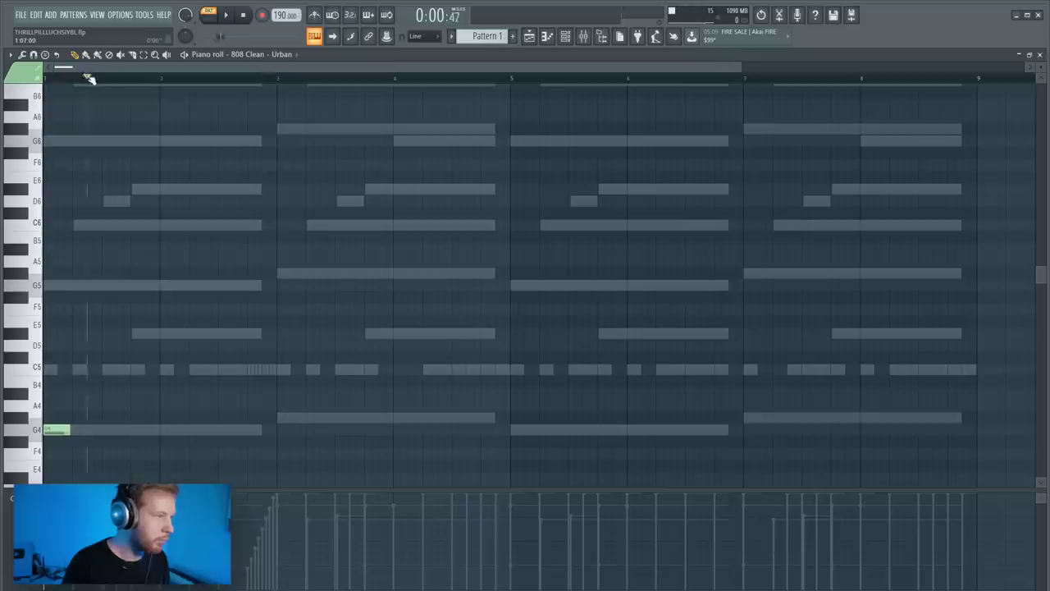
key("space")
key("space")
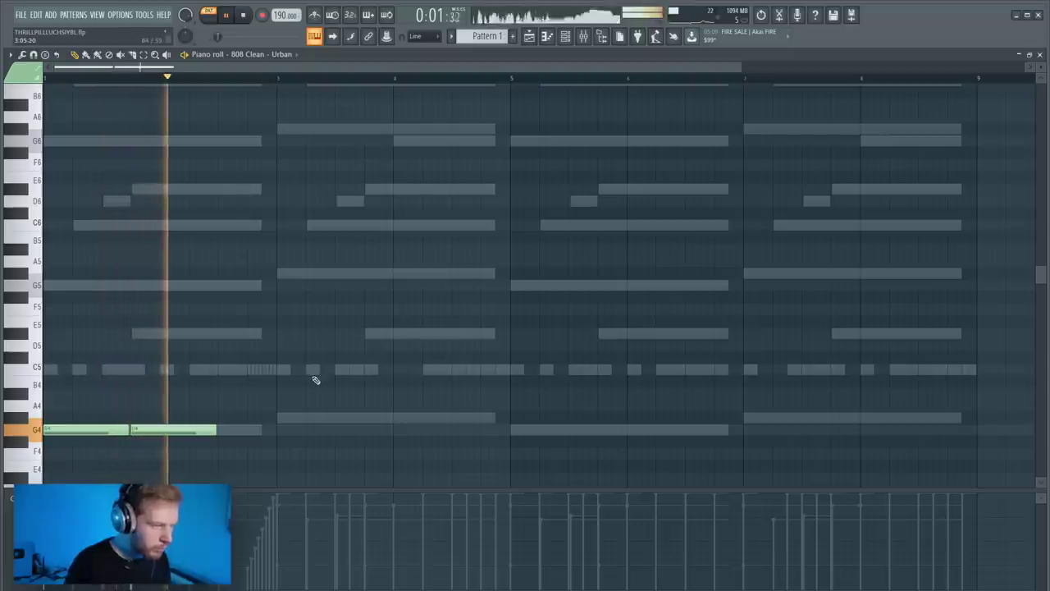
left_click(320, 418)
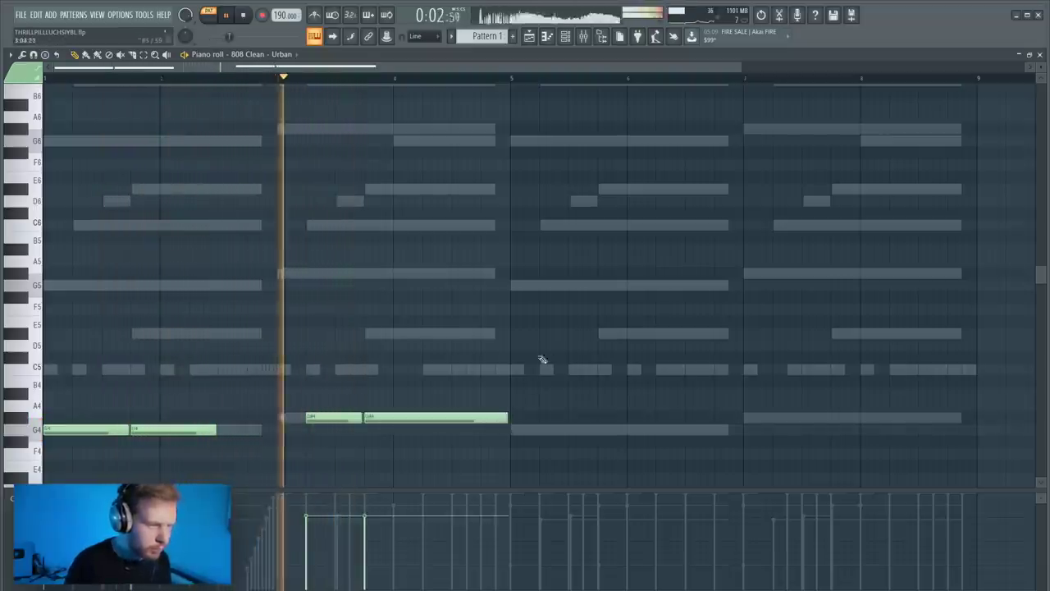
left_click_drag(548, 338, 65, 450)
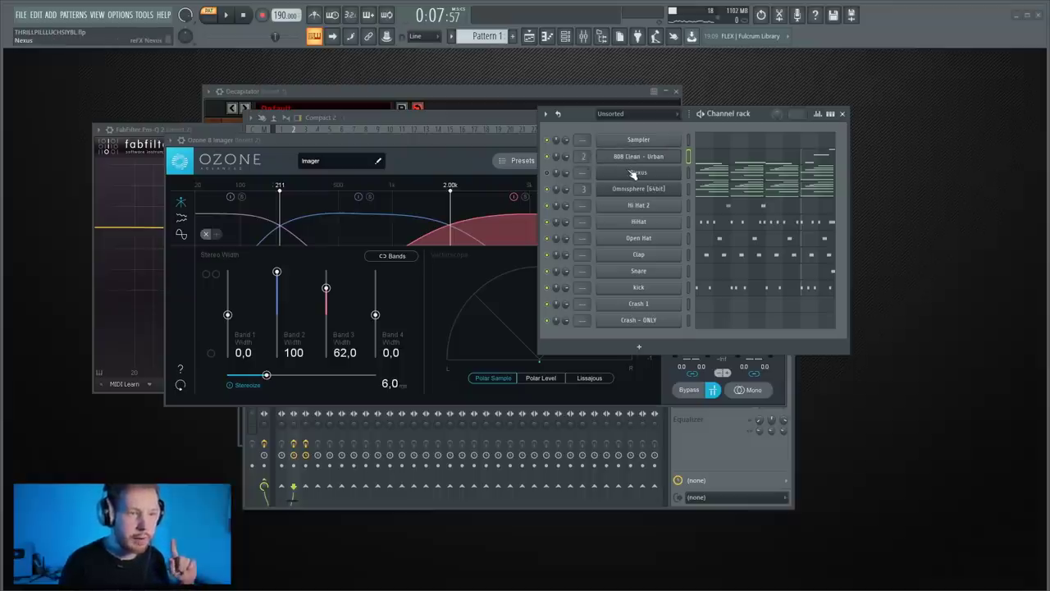
Insert a second Nexus instrument and load the SNB - Filtered Sine Pluck preset from the SupaNovaBeats expansion
right_click(635, 174)
mouse_move(723, 250)
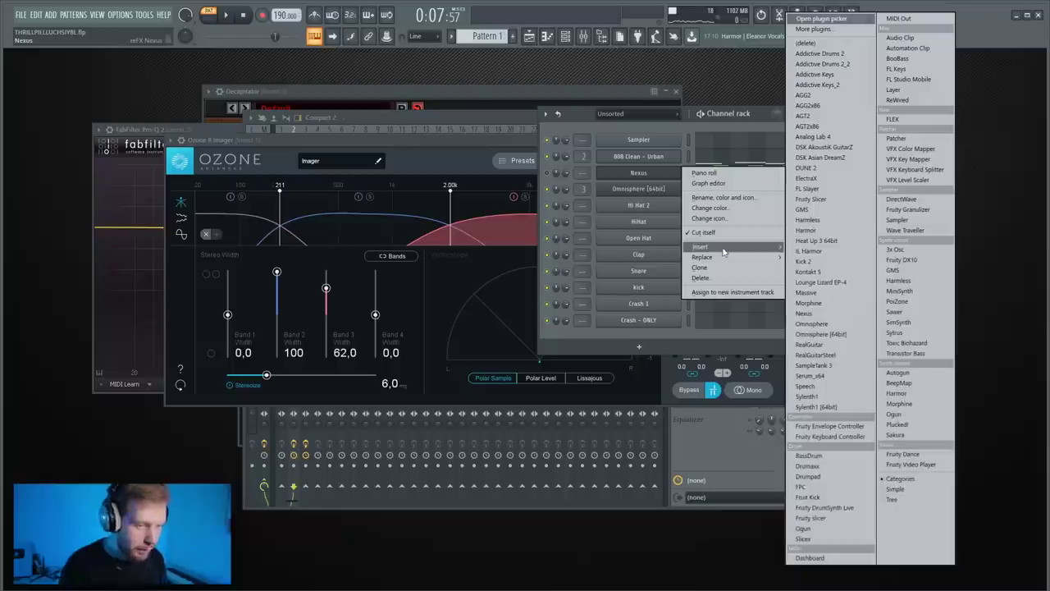
key("n")
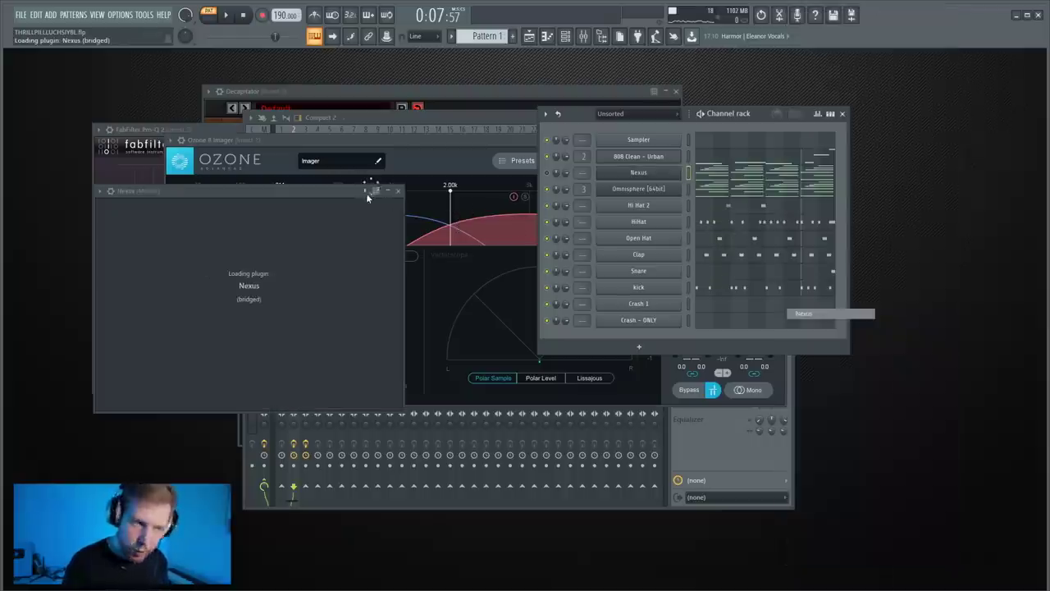
left_click_drag(319, 192, 380, 150)
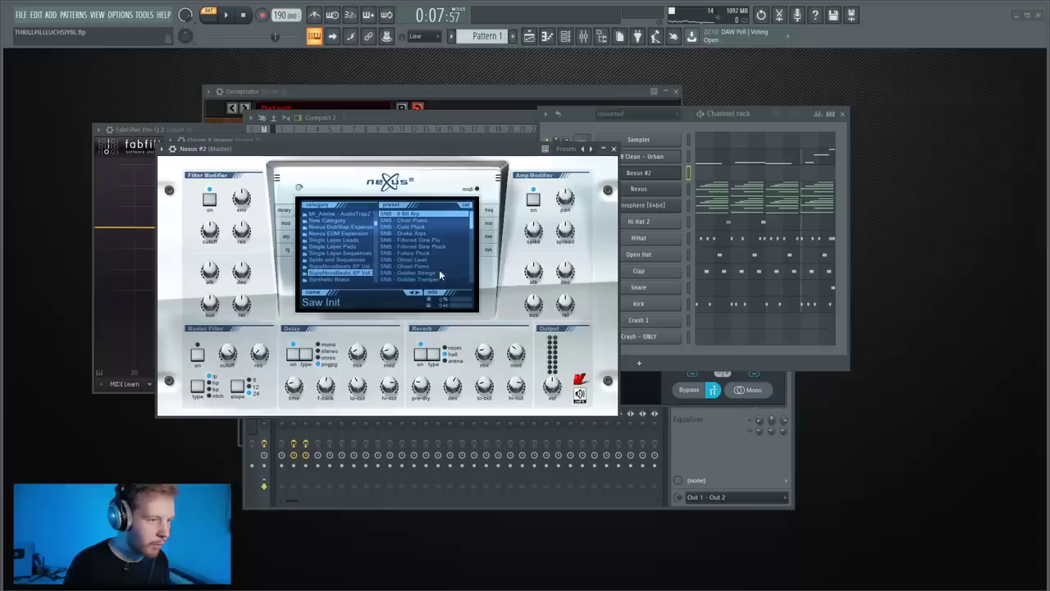
left_click(441, 246)
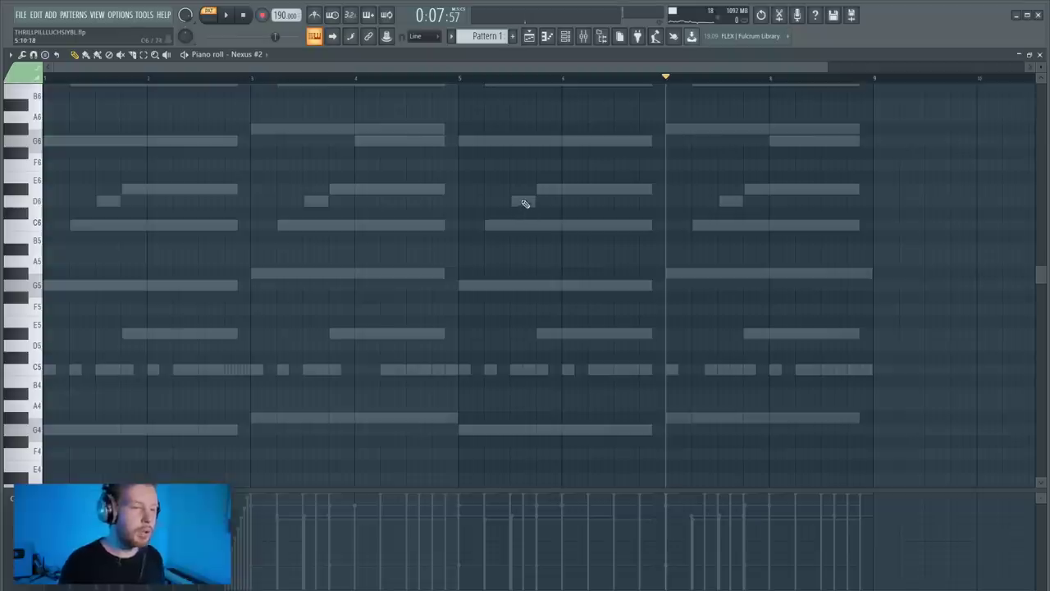
Write a short-note pluck phrase for Nexus #2 across bars 1 to 4, starting on G5 and repeating from G#5 in bar 3
scroll(525, 202, "down", 2)
scroll(525, 200, "up", 1)
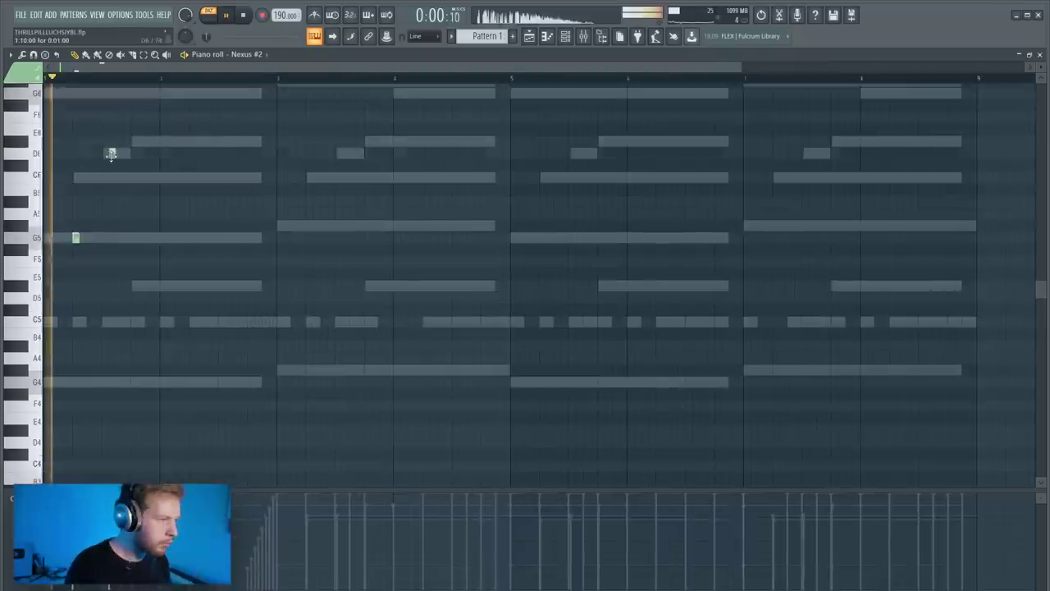
left_click(107, 152)
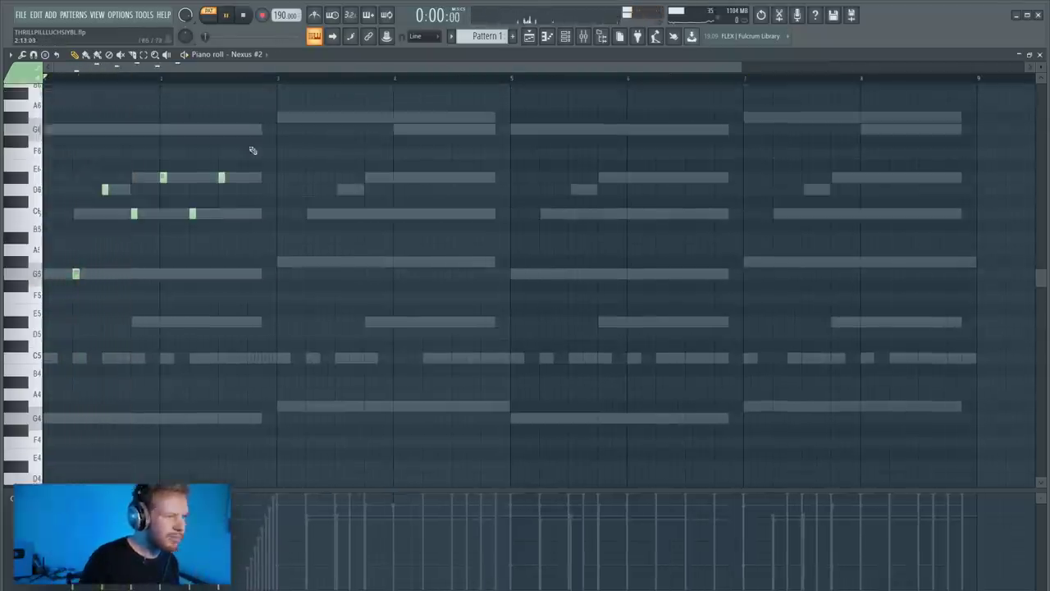
scroll(253, 150, "up", 1)
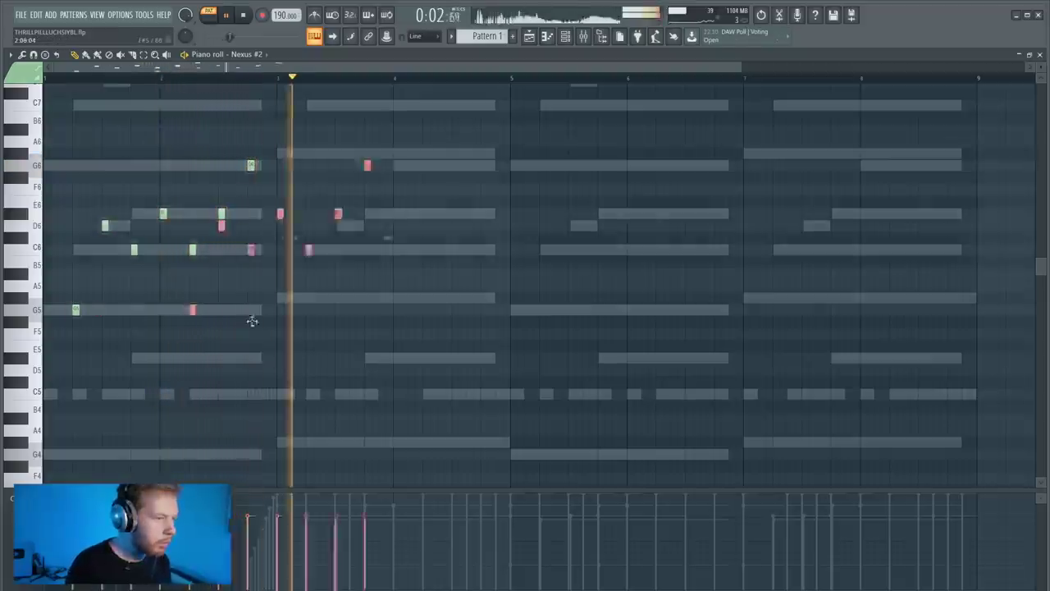
left_click_drag(251, 319, 309, 312)
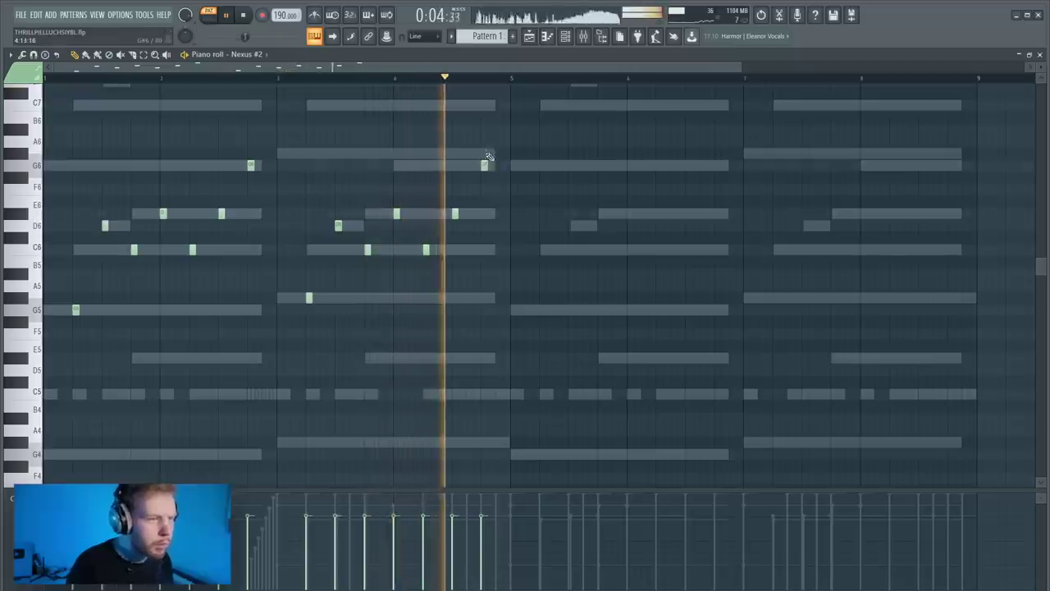
left_click(484, 153)
Duplicate the four-bar Nexus #2 pluck phrase into bars 5 to 8 and play it back
key("space")
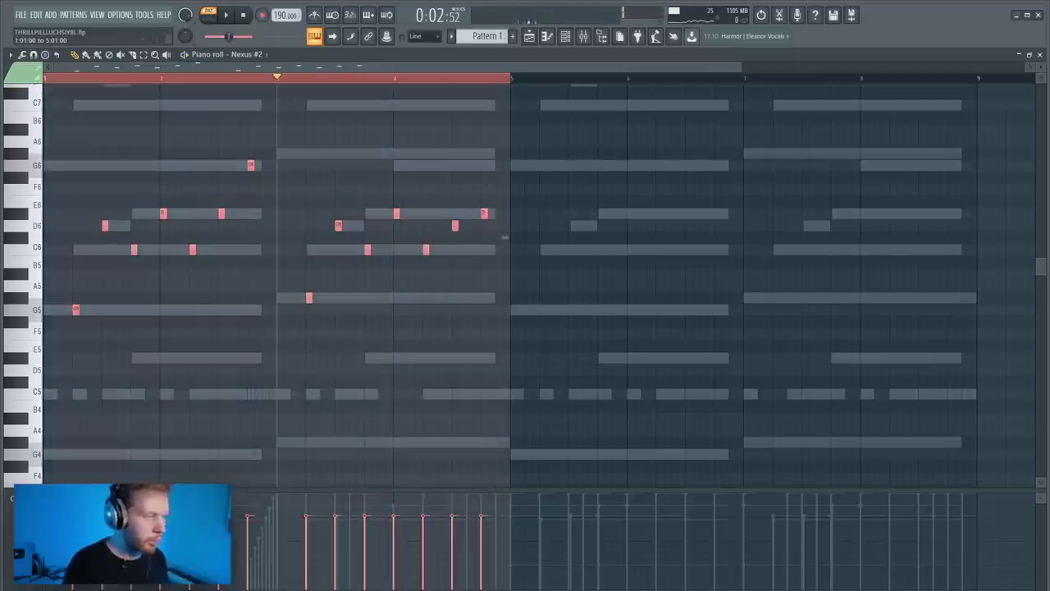
key("ctrl+b")
key("space")
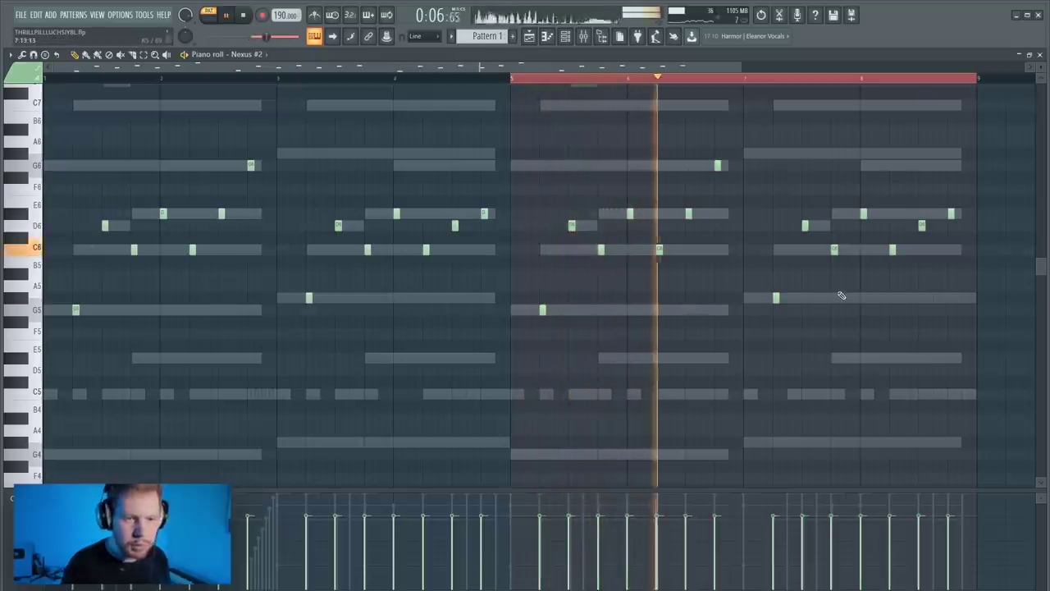
left_click_drag(900, 249, 894, 153)
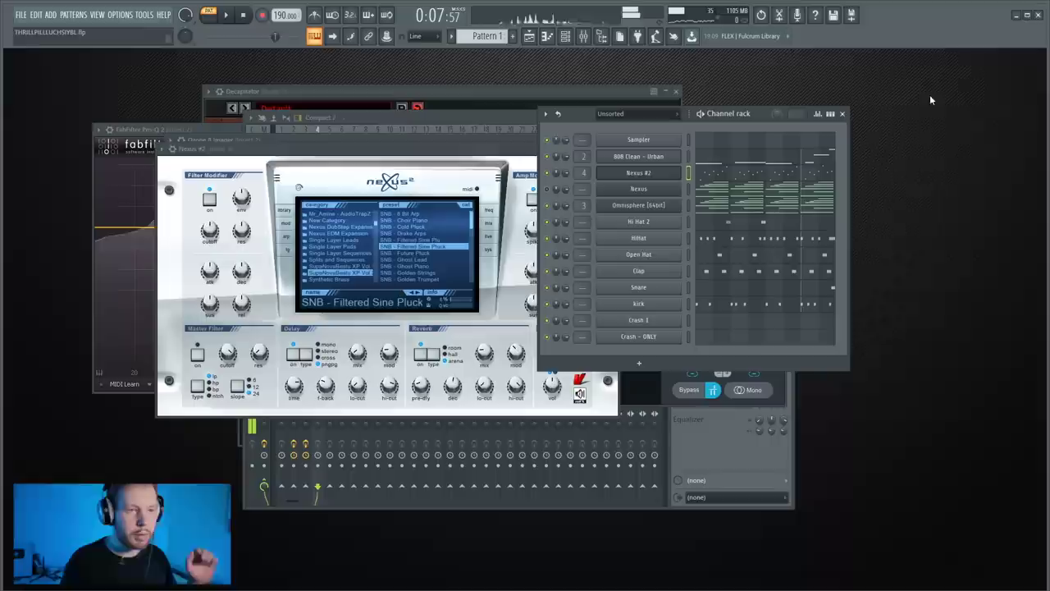
Route the drum channels from Hi Hat 2 through Crash - ONLY to mixer tracks 7 to 14 and play the beat
left_click_drag(686, 221, 694, 349)
left_click(584, 37)
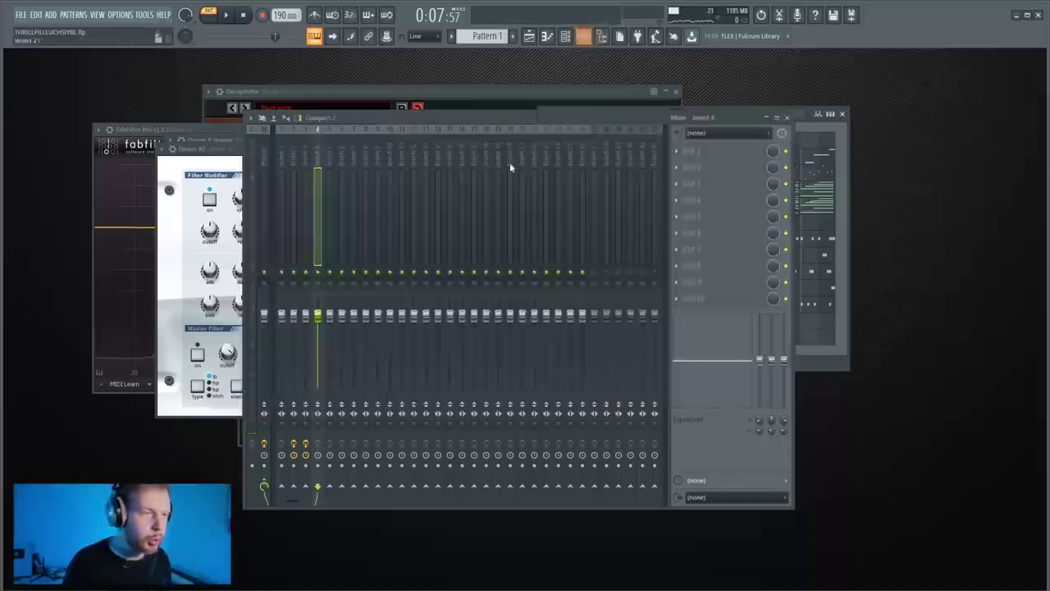
key("space")
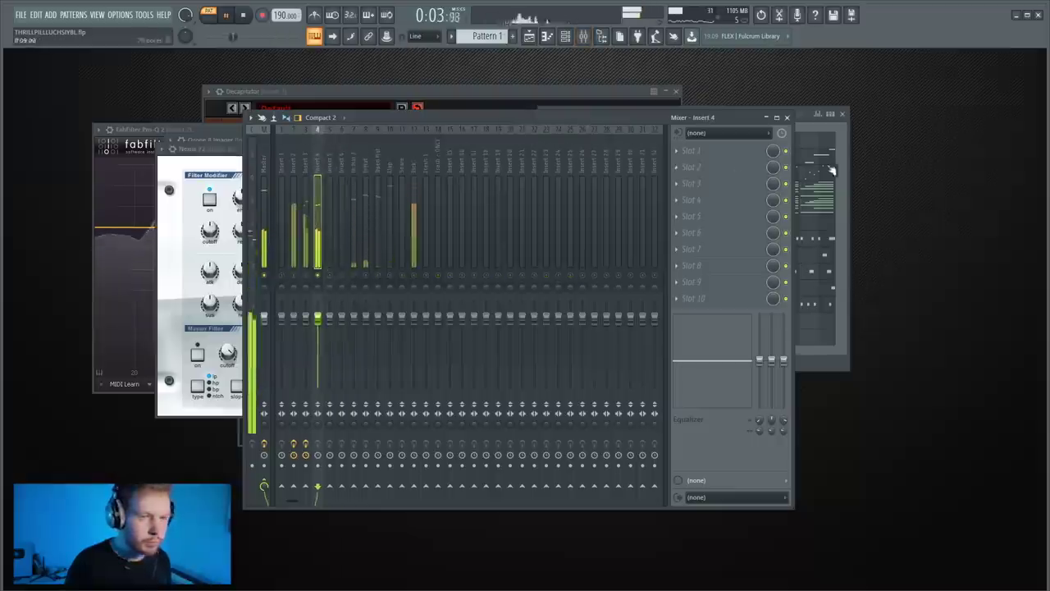
Raise the reverb and delay mix slightly on Nexus #2 and fine-tune its delay time
left_click(219, 152)
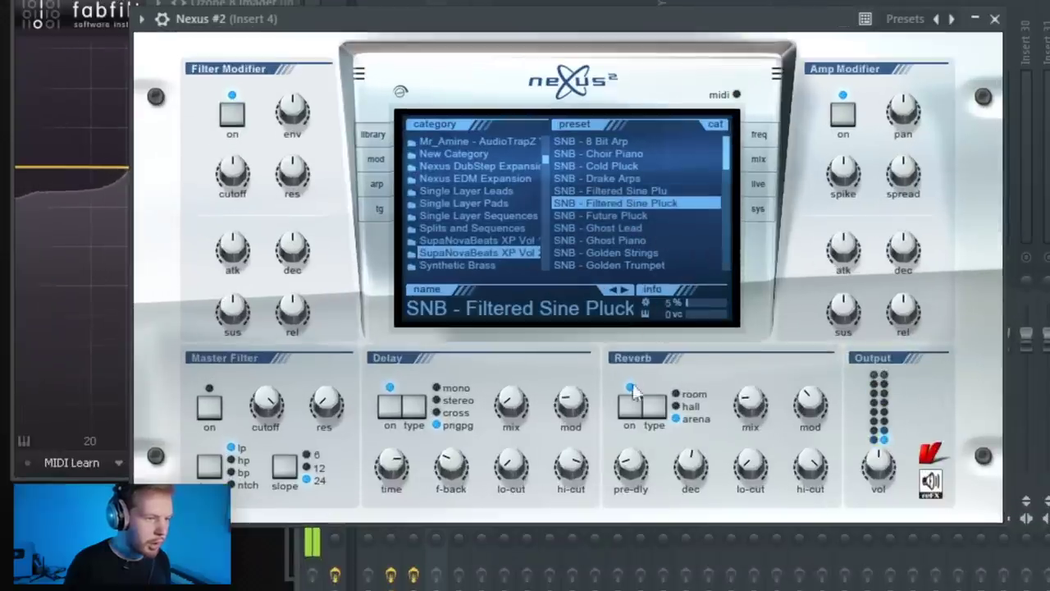
left_click_drag(757, 404, 763, 392)
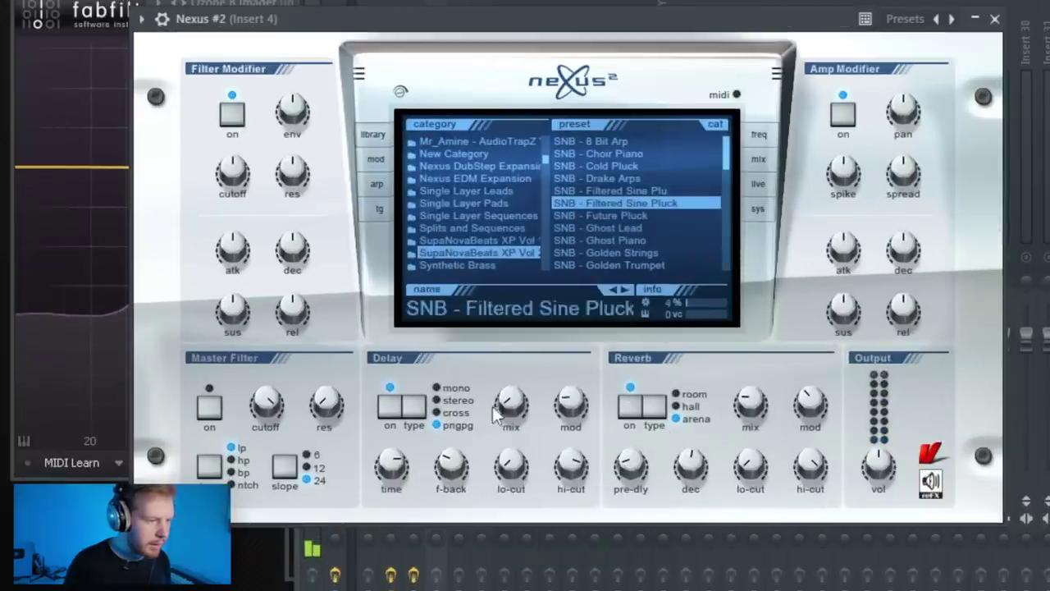
left_click_drag(526, 404, 531, 392)
left_click_drag(683, 20, 692, 26)
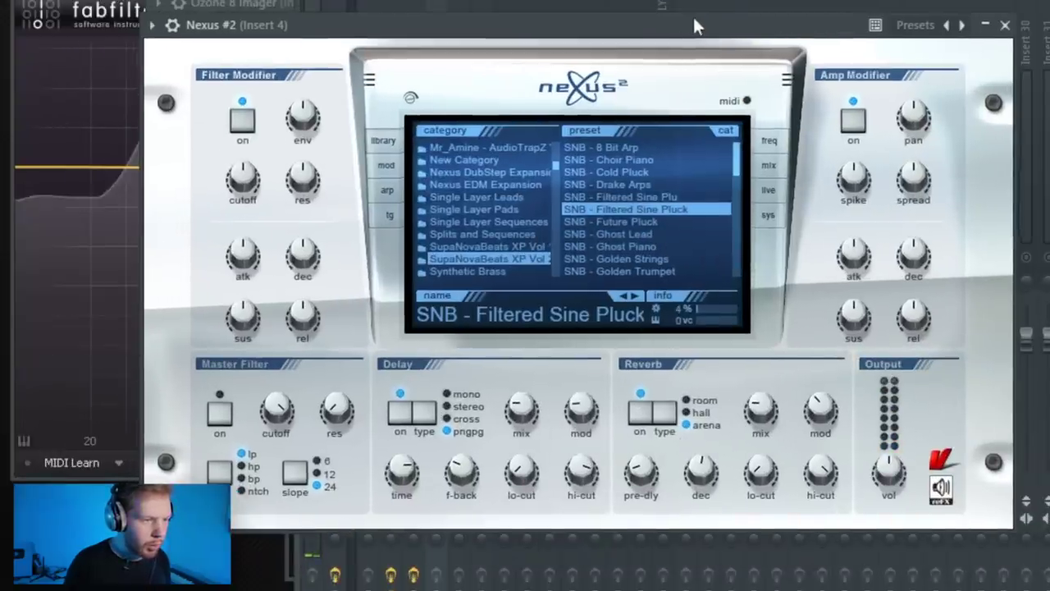
left_click_drag(402, 474, 407, 471)
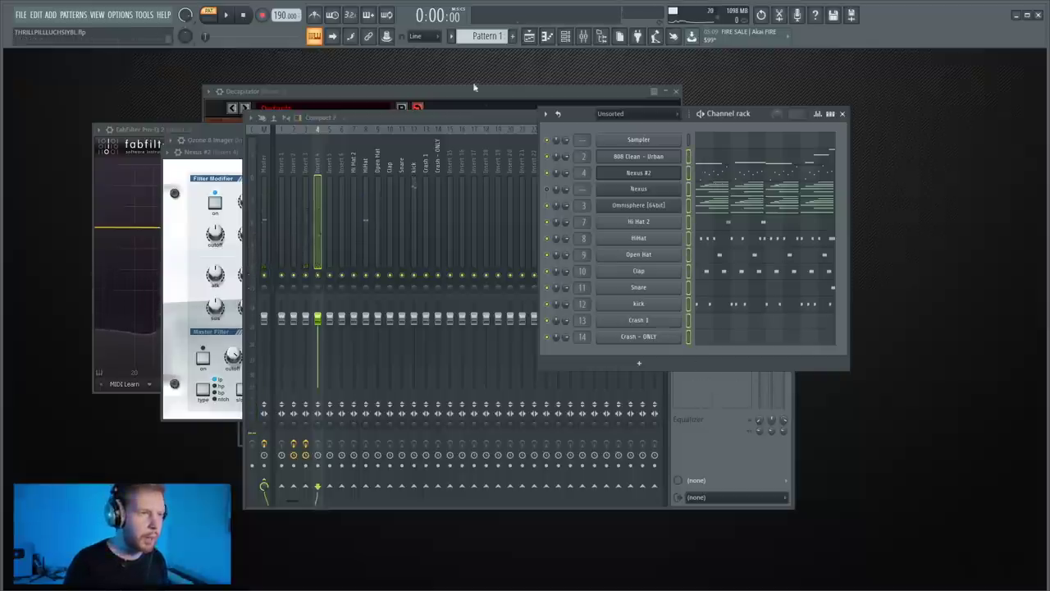
Split Pattern 1 by channel and lay the resulting patterns out on separate playlist tracks, from 808 Clean - Urban to kick
left_click(490, 36)
left_click(527, 221)
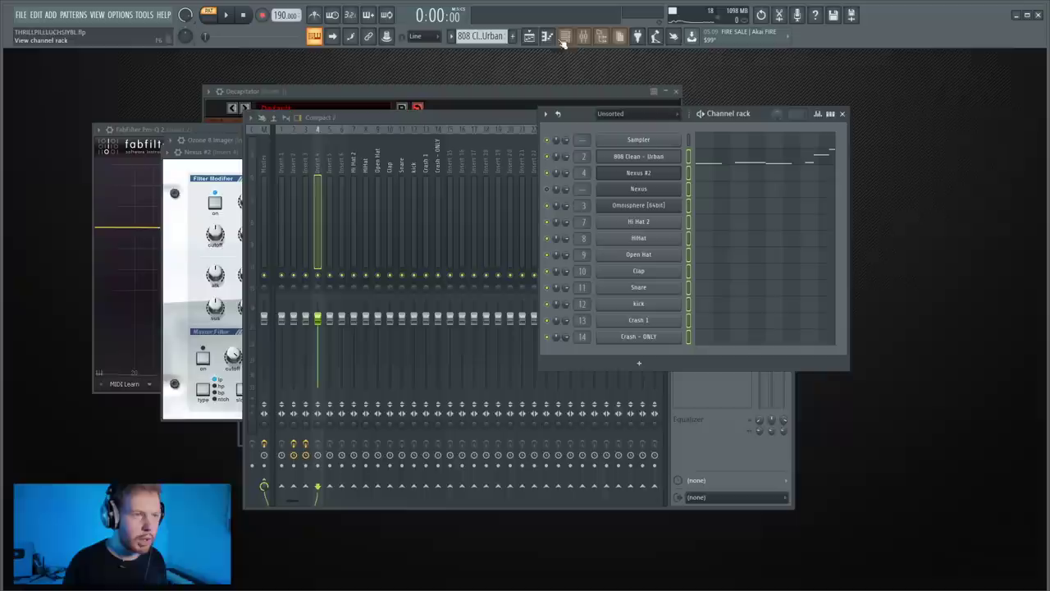
left_click(529, 37)
left_click(48, 215, "shift")
left_click_drag(125, 108, 317, 110)
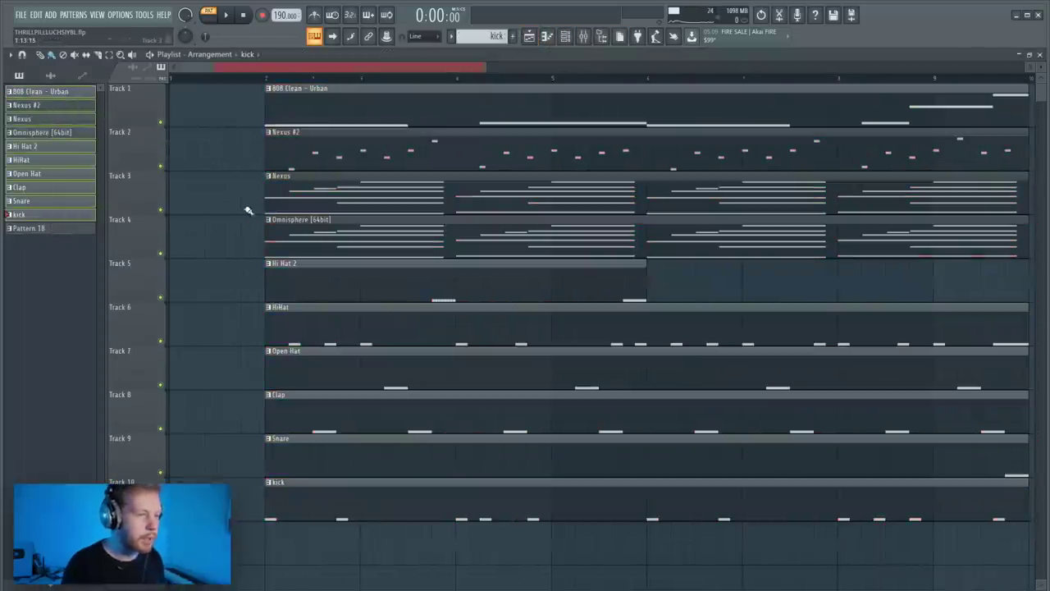
left_click_drag(384, 562, 317, 86)
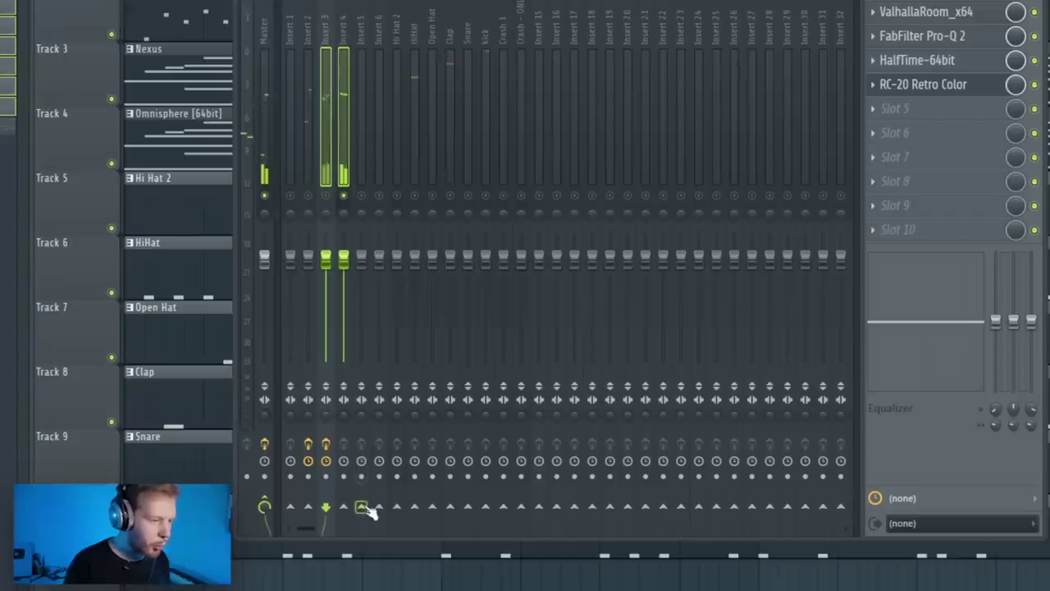
Route mixer tracks Insert 3 and Insert 4 to Insert 5 only
right_click(366, 510)
left_click(379, 533)
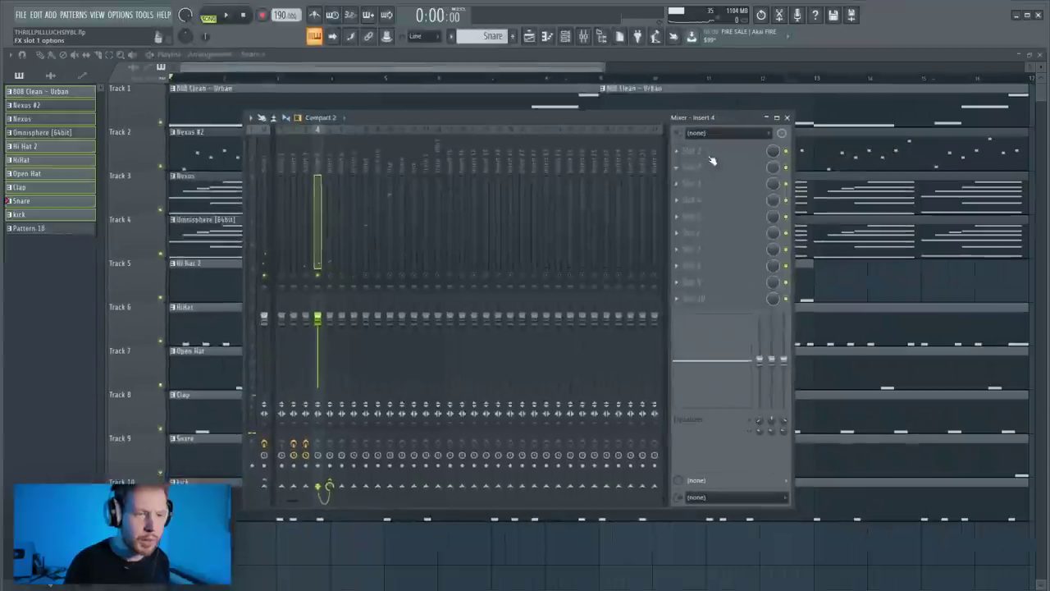
Load OneKnob Filter Stereo in the first effect slot of Insert 4
left_click(707, 154)
mouse_move(698, 165)
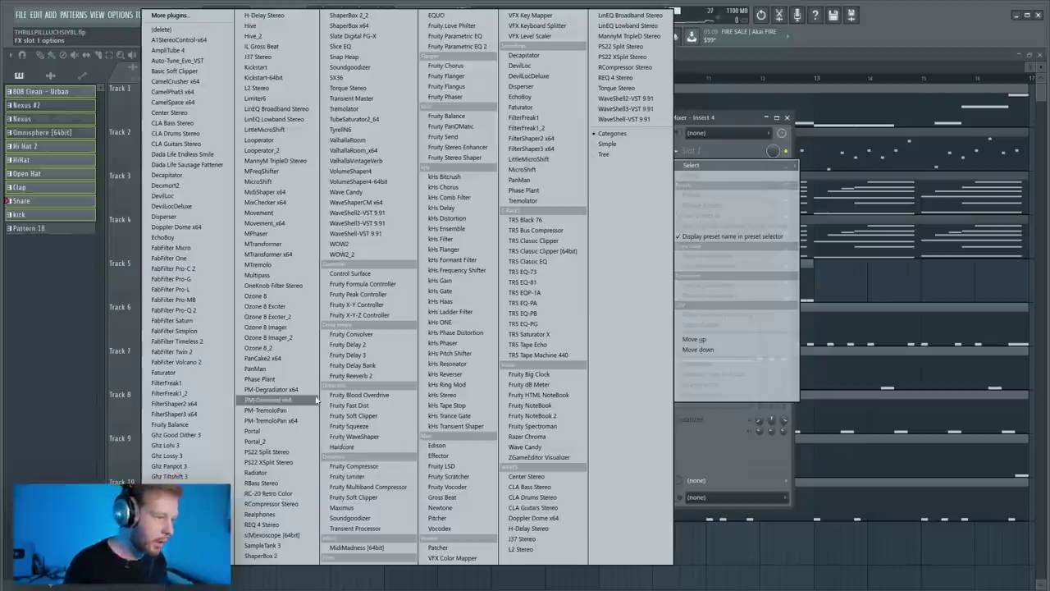
left_click(274, 285)
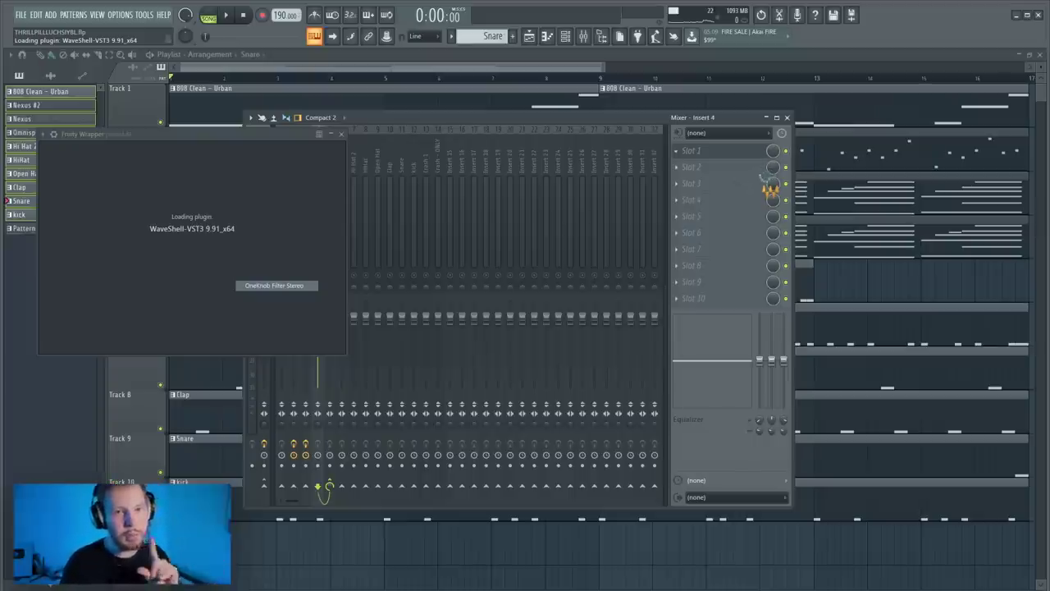
Load Fruity Love Philter in Insert 4's second slot with the Lowpass 2 preset and lower its cutoff, checking it in playback
left_click(759, 168)
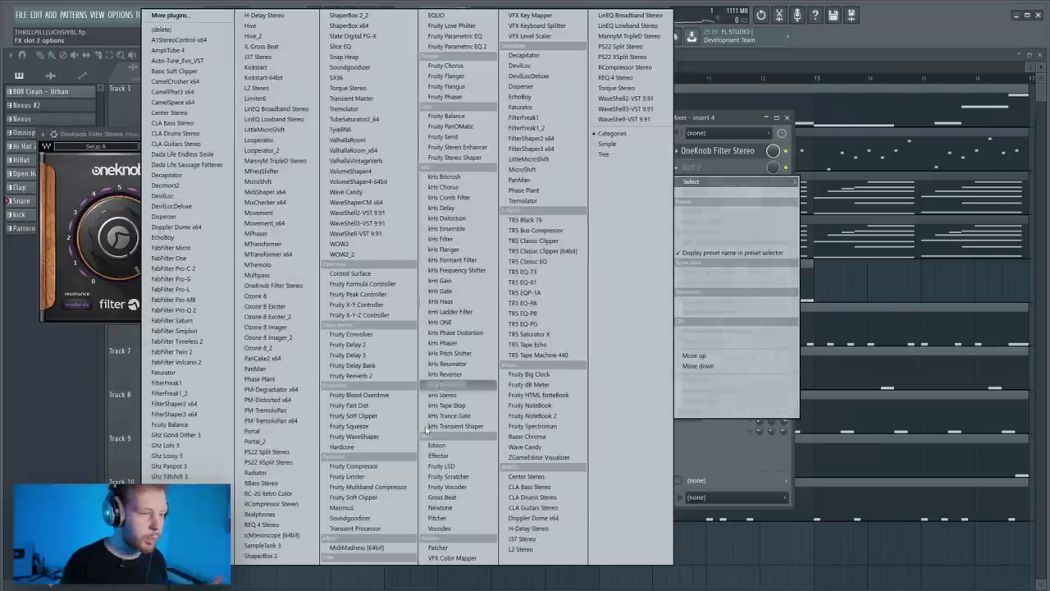
left_click(392, 500)
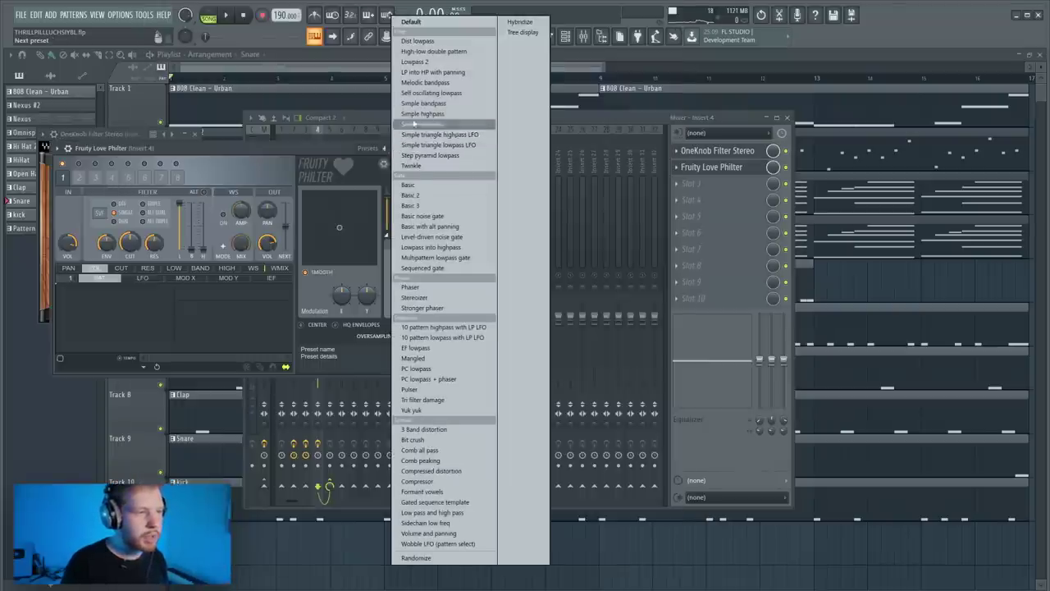
left_click(415, 62)
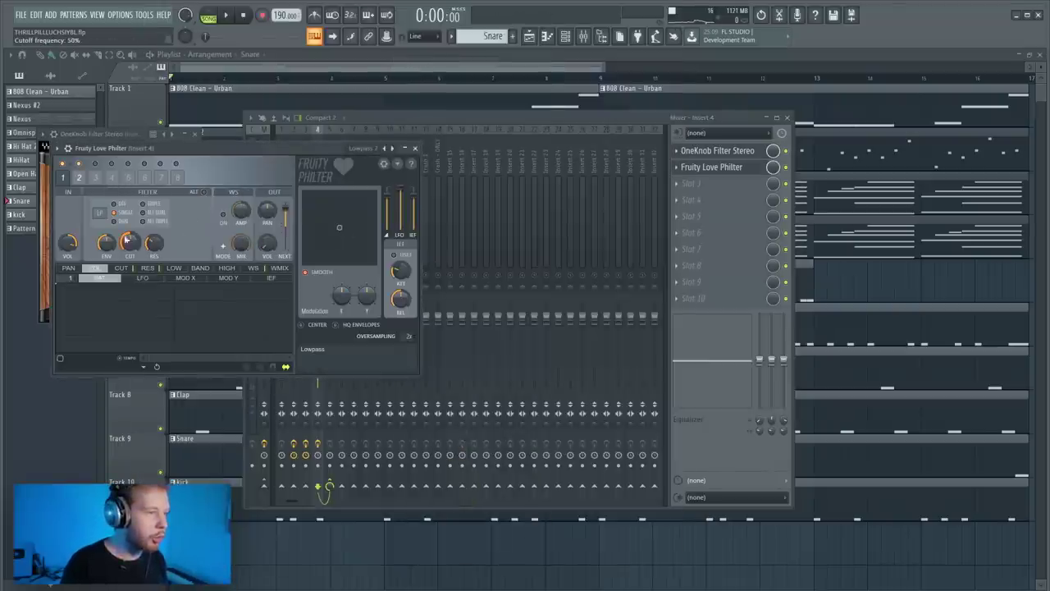
key("space")
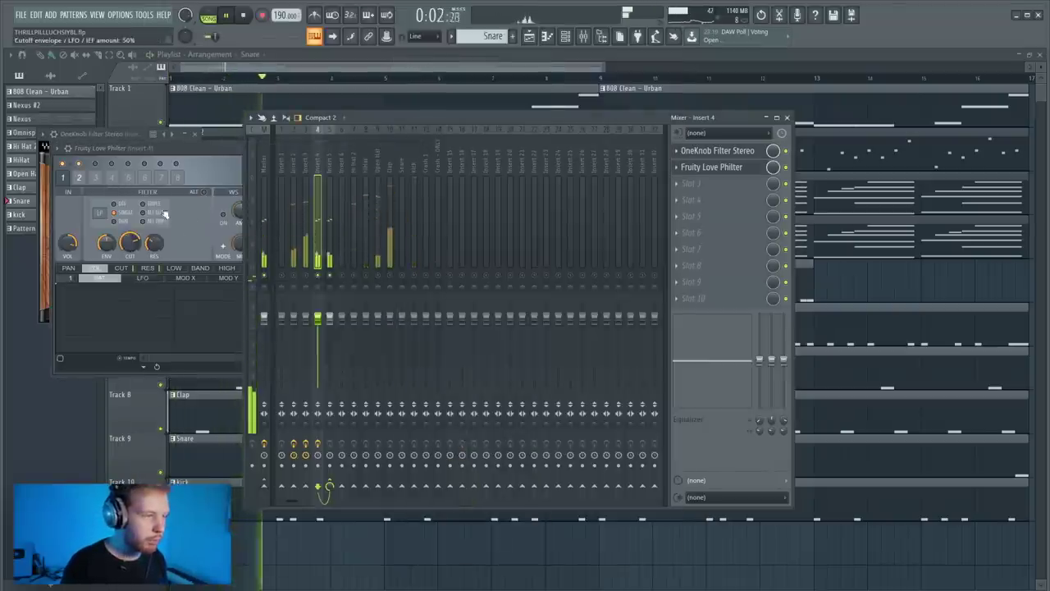
key("space")
left_click_drag(130, 243, 130, 320)
key("space")
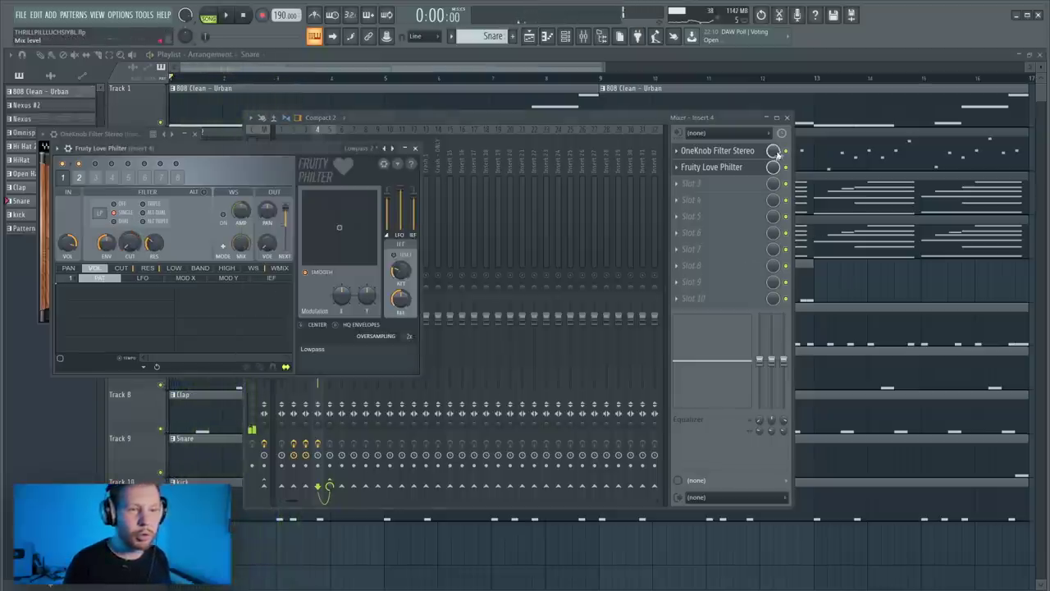
Bypass Fruity Love Philter and create an automation clip for the filter knob of OneKnob Filter Stereo on Insert 4
left_click(785, 167)
left_click(725, 153)
left_click(725, 153)
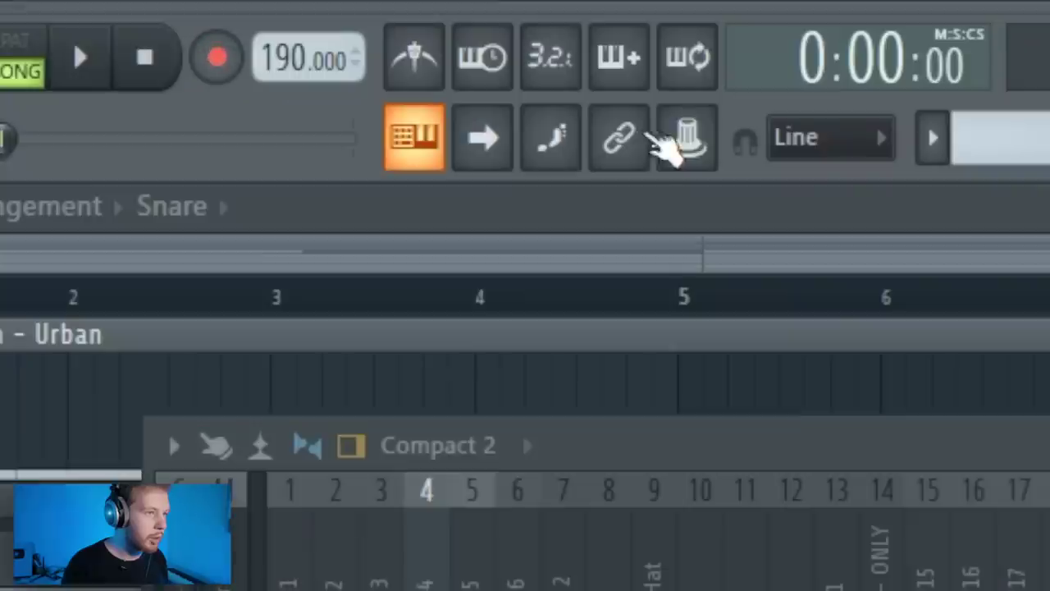
left_click(387, 36)
left_click_drag(120, 236, 136, 203)
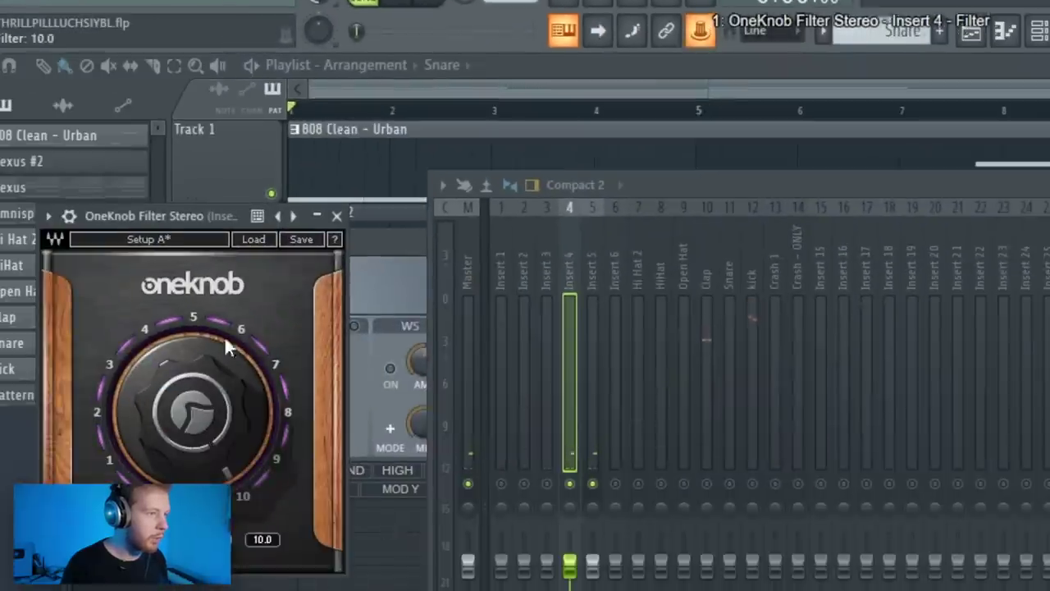
right_click(699, 31)
left_click(786, 149)
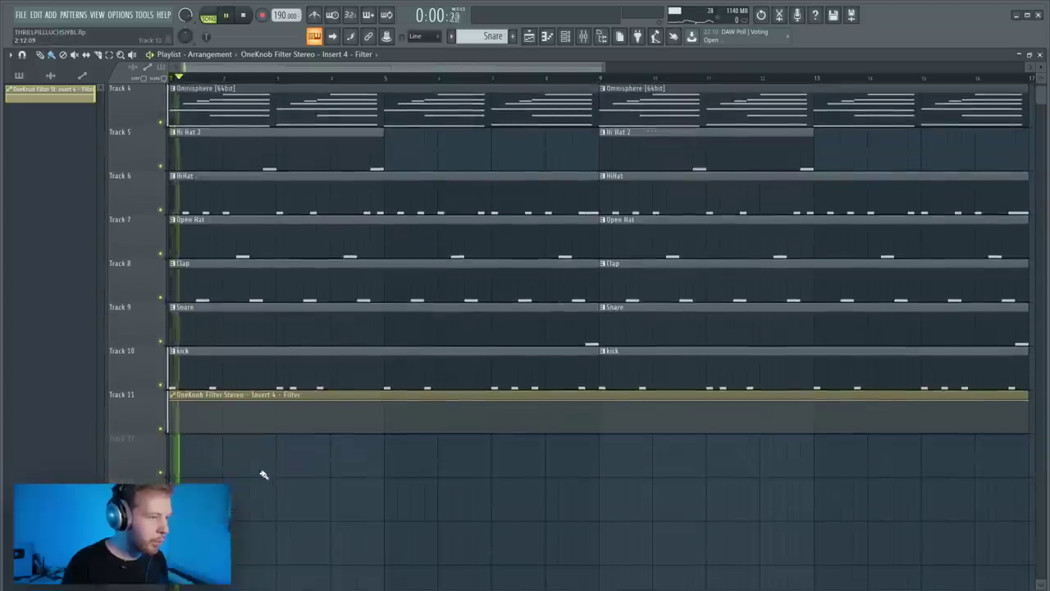
Shape the filter automation clip on Track 11 into rising curves that restart at bars 3 and 5 during playback
scroll(261, 472, "up", 3)
scroll(261, 471, "down", 1)
key("space")
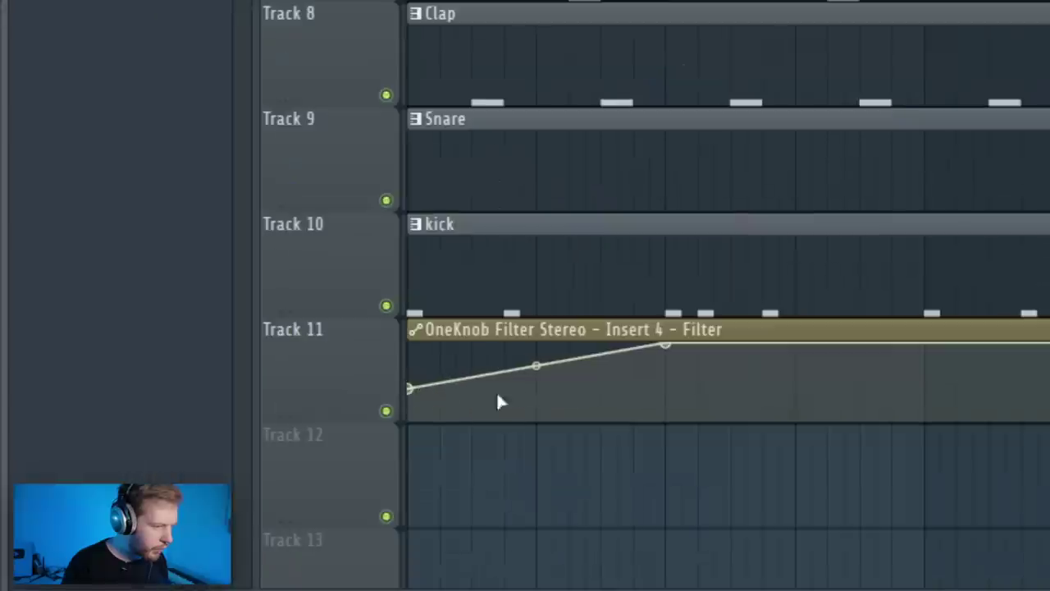
left_click_drag(536, 372, 536, 384)
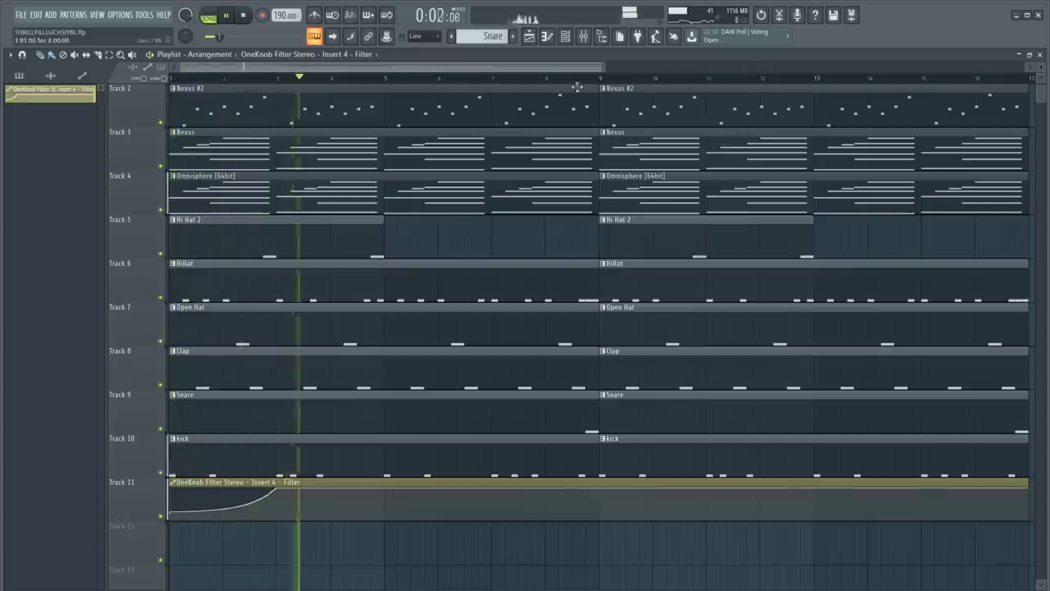
right_click(276, 512)
right_click(386, 506)
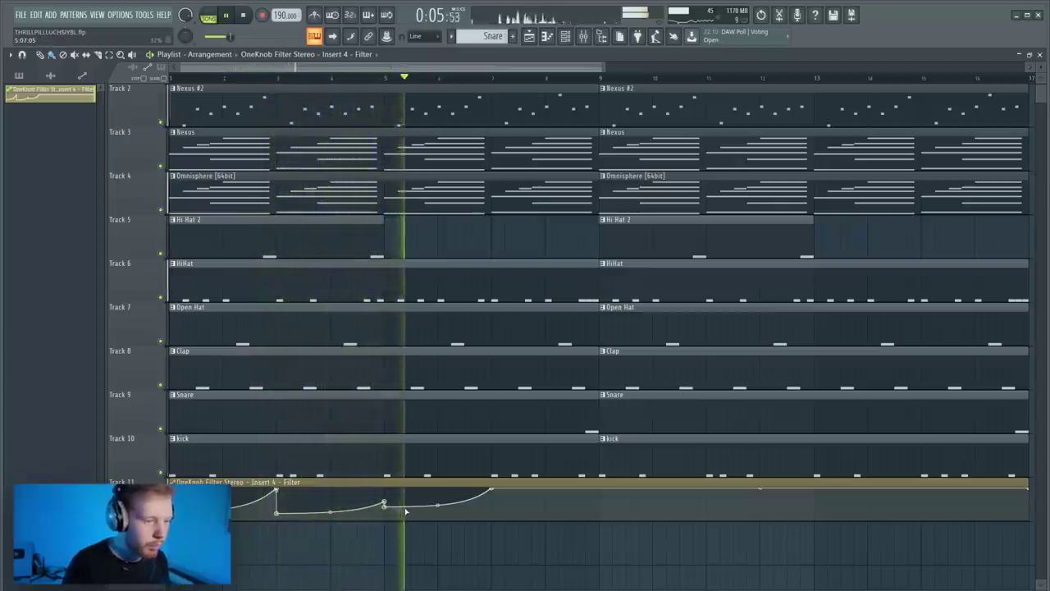
key("space")
Add Fruity Parametric EQ 2 to Insert 4's third slot with the 30Hz + 18kHz cut preset and raise its low cut
key("F9")
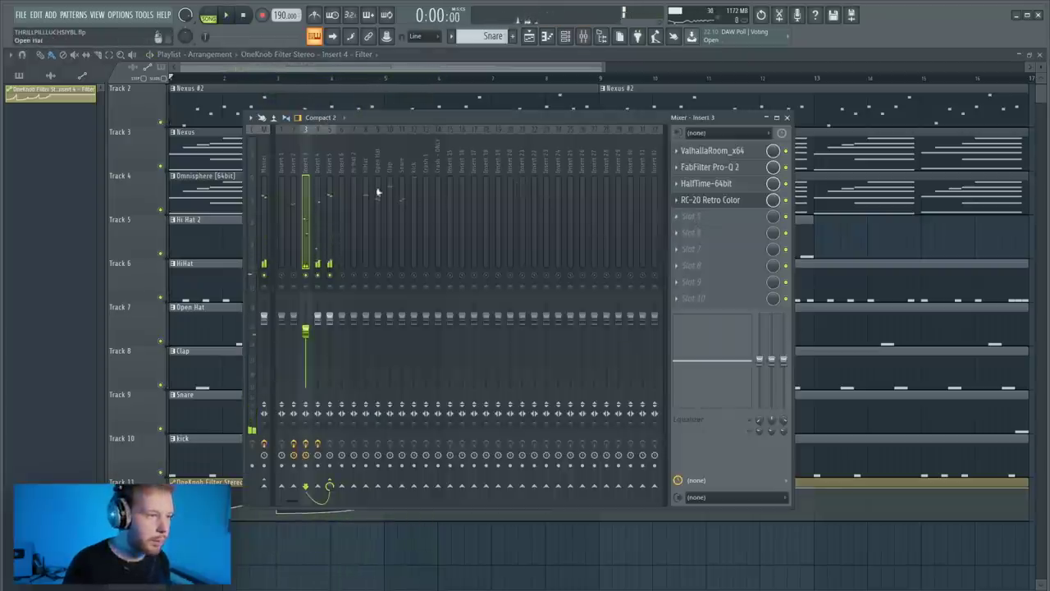
left_click(320, 164)
left_click(710, 215)
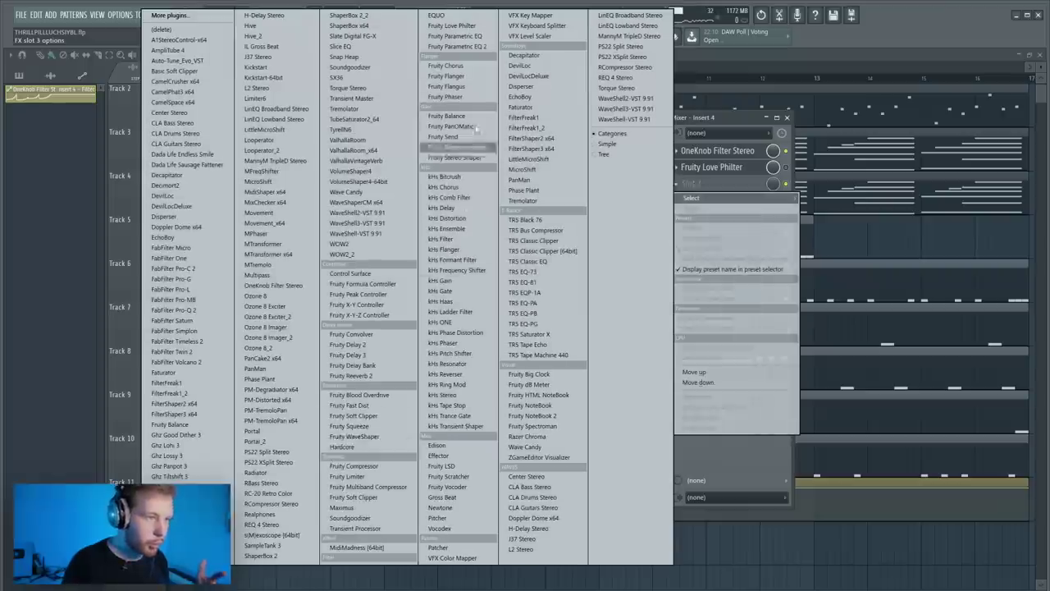
left_click(379, 125)
right_click(375, 161)
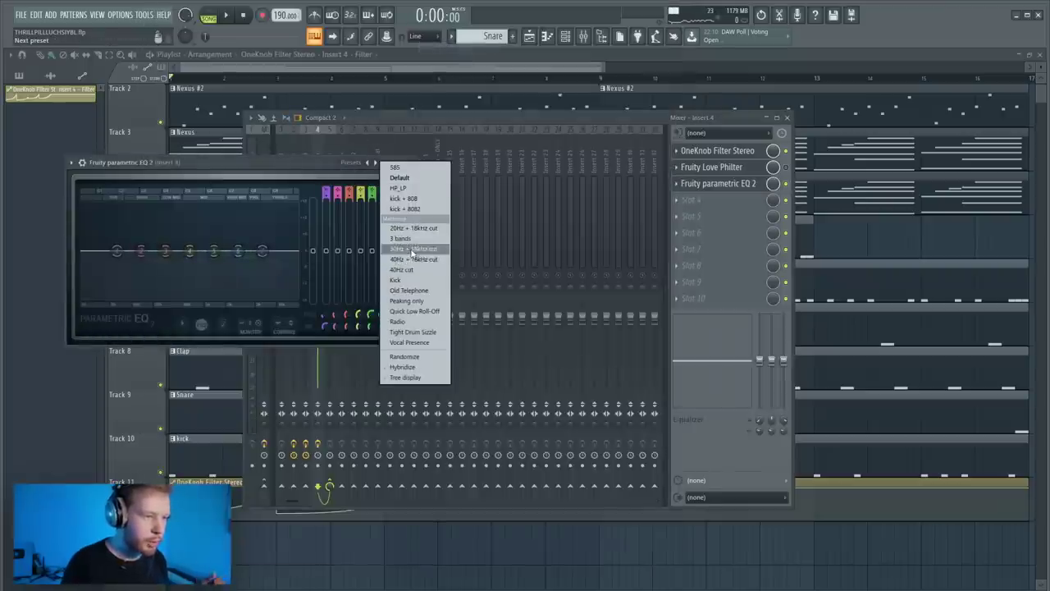
left_click(413, 249)
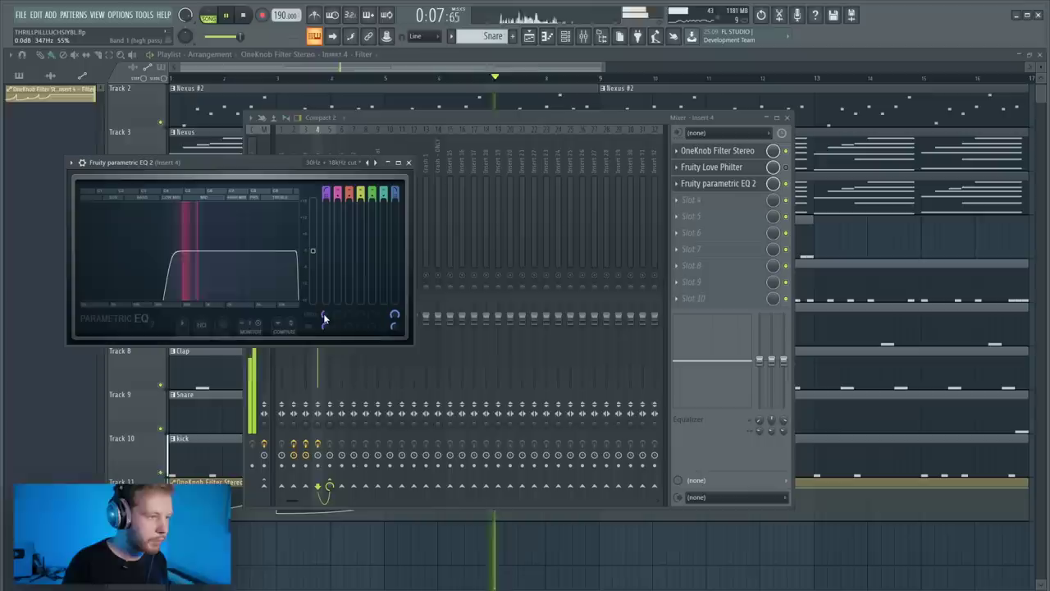
key("space")
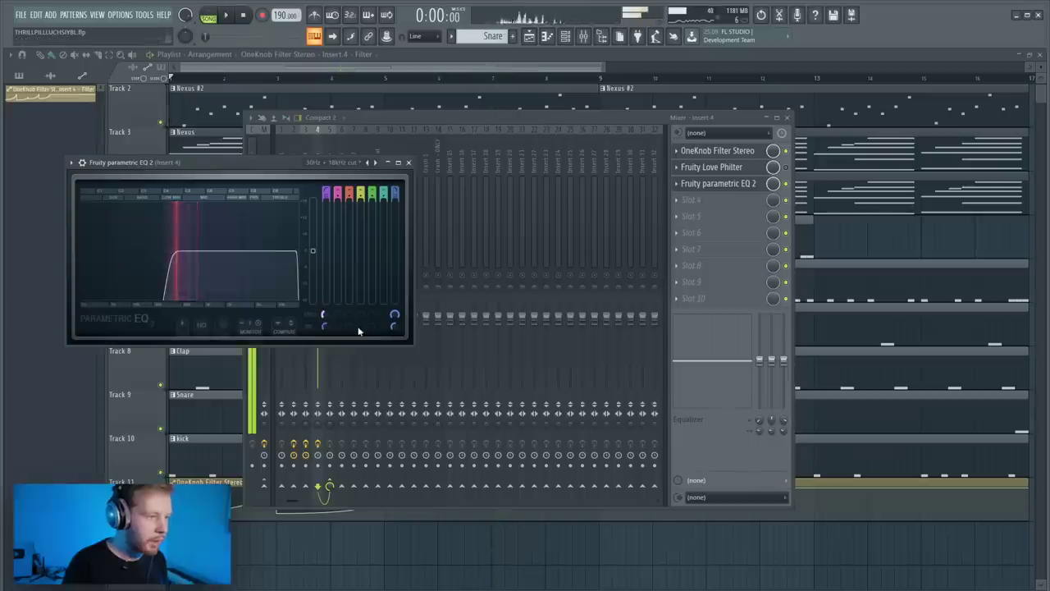
Add Fruity Limiter to Insert 4's fourth slot and lower its ceiling slightly while the beat plays
left_click(705, 203)
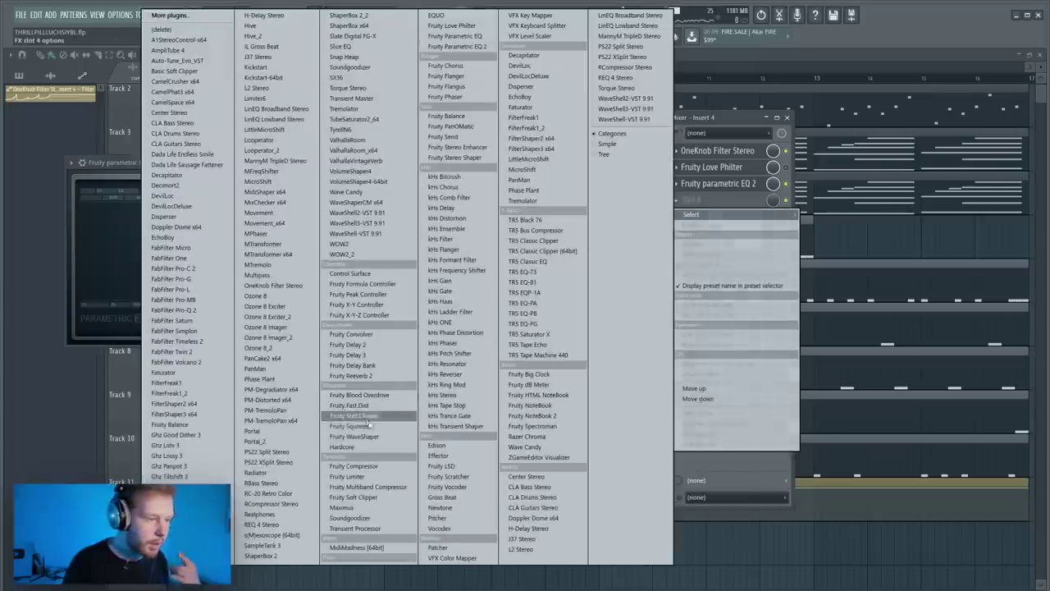
left_click(373, 476)
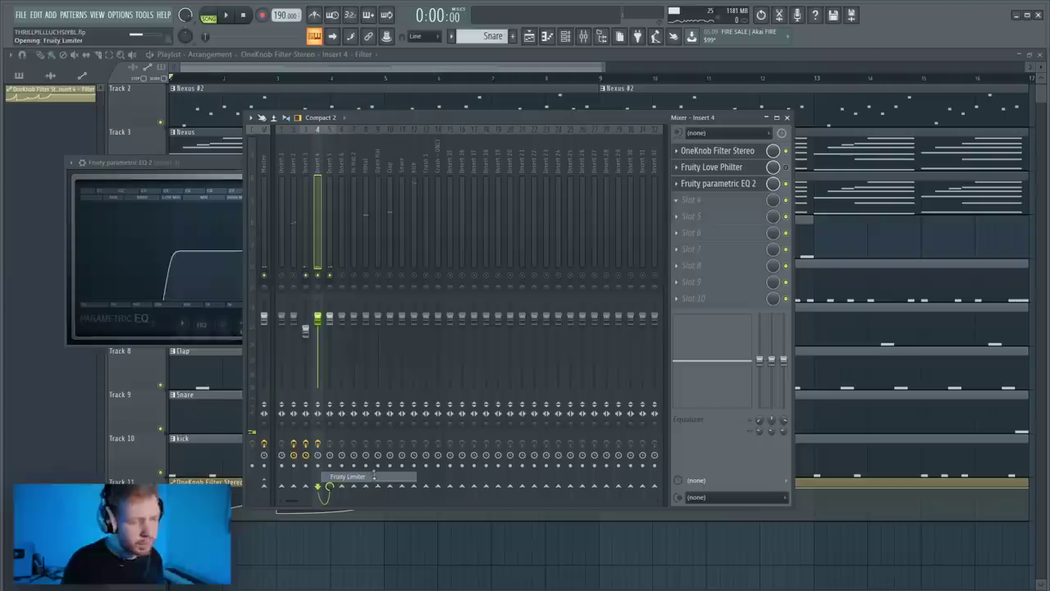
key("space")
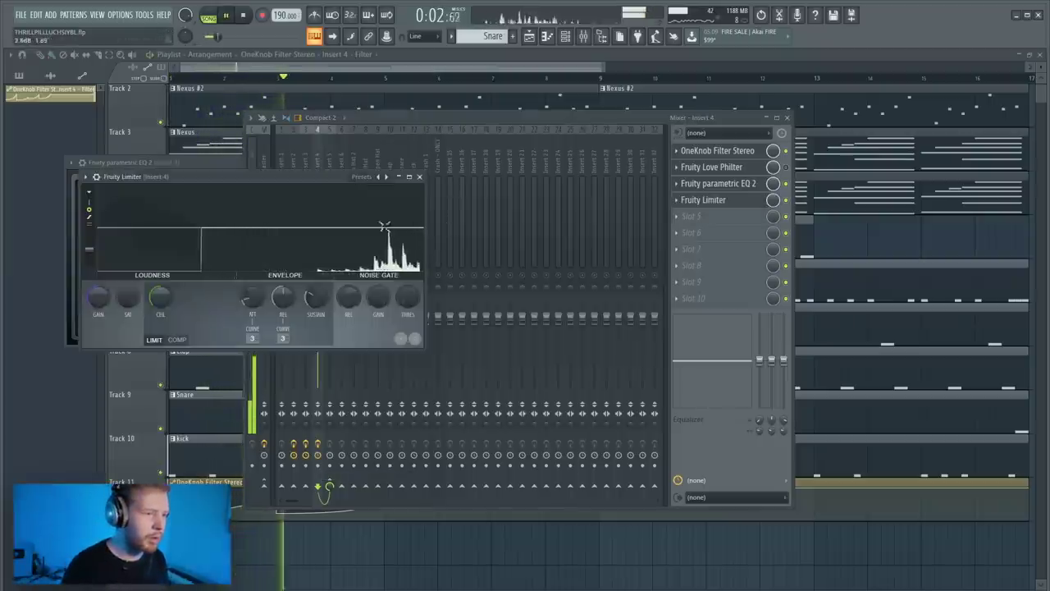
left_click_drag(160, 295, 159, 301)
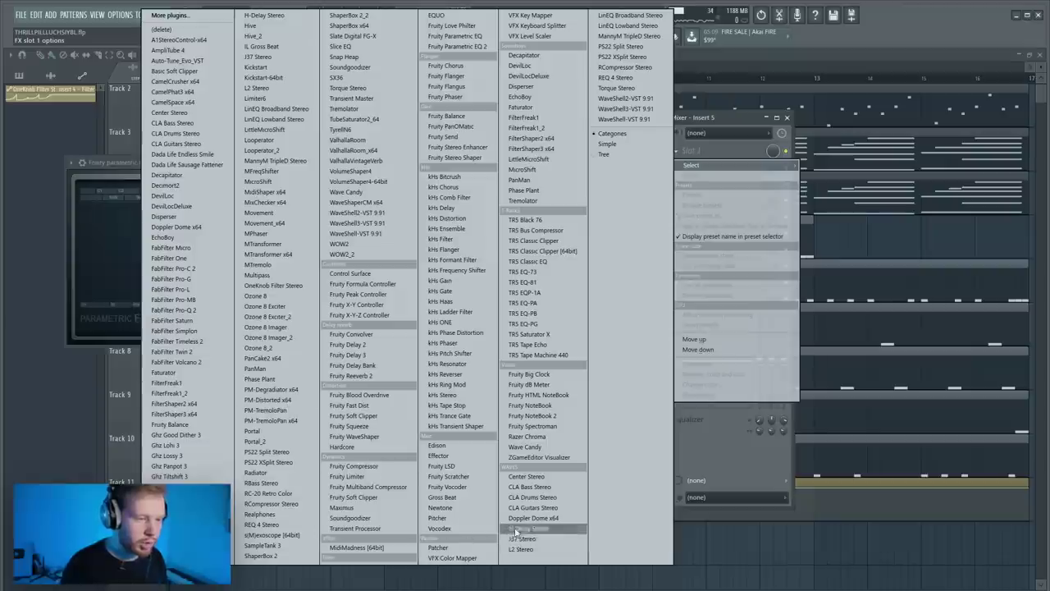
Load J37 Stereo in Insert 5's first slot with the Mastering Fat Tight And Open (Stereo) preset
left_click(520, 538)
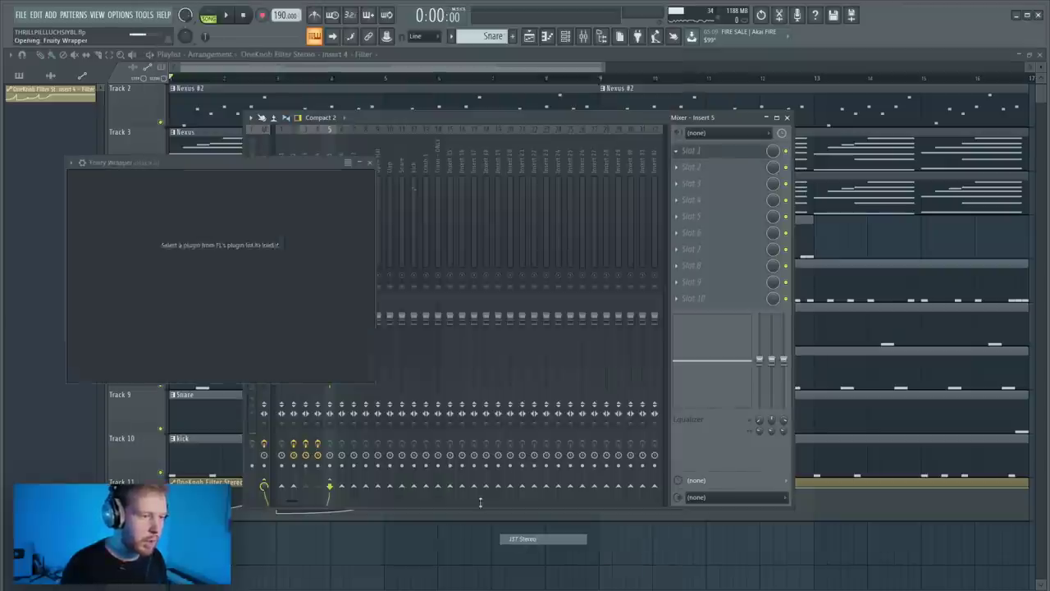
left_click(430, 175)
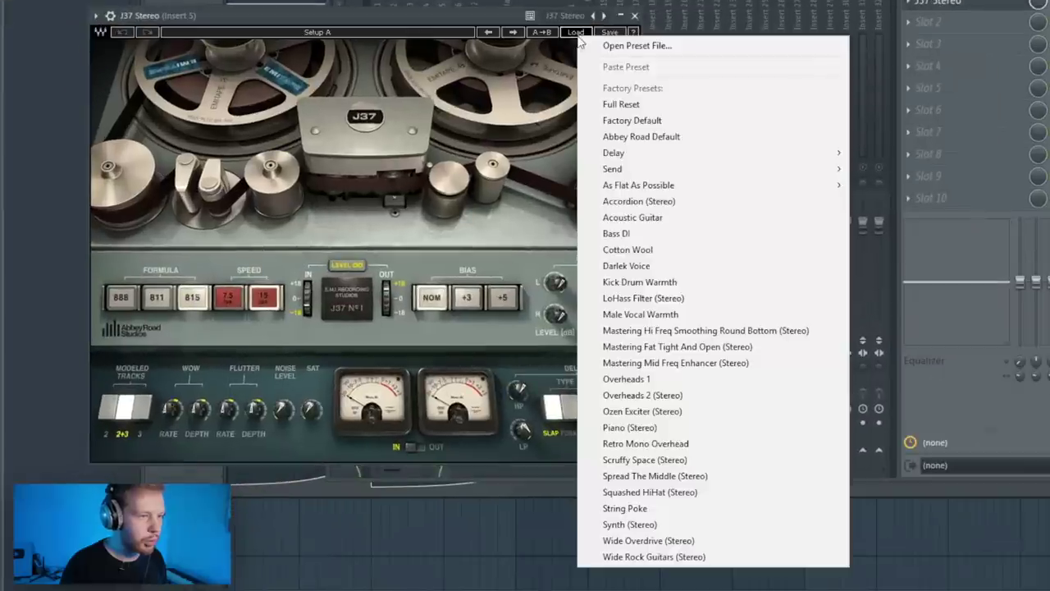
left_click(507, 410)
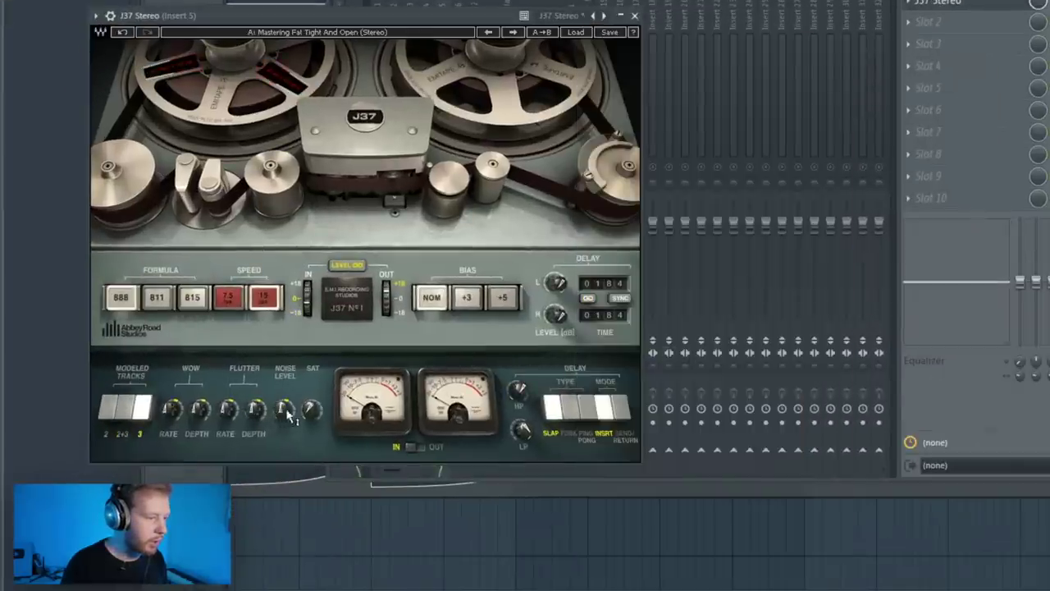
Add Center Stereo to Insert 5's second slot, shift low and punch to the center and high to the sides, and play the beat
left_click(938, 26)
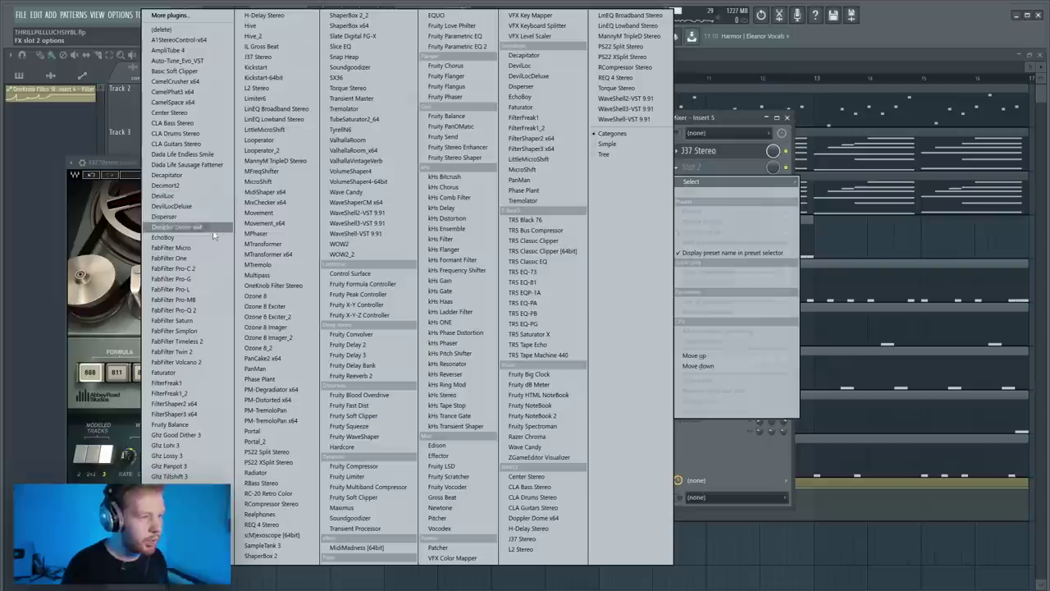
left_click(548, 478)
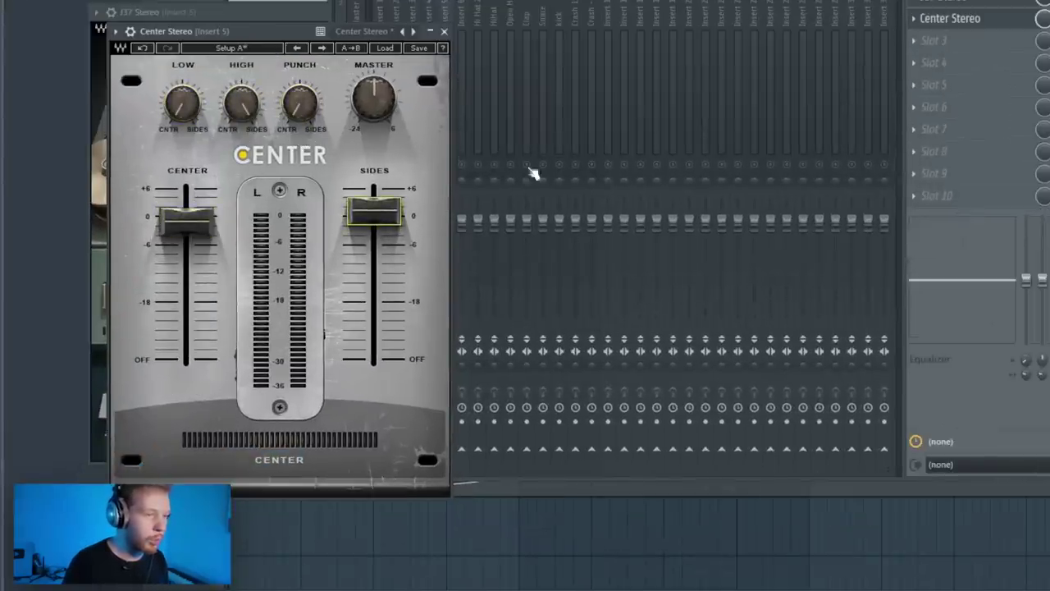
left_click(446, 4)
key("space")
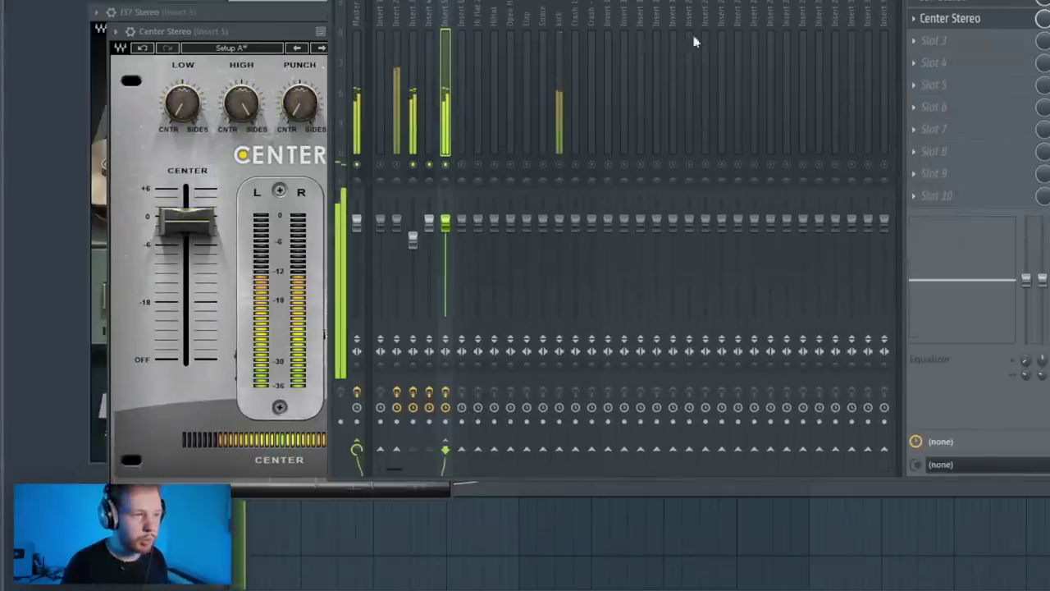
Add Fruity Parametric EQ 2 to Insert 5's third slot with the 30Hz + 18kHz cut preset and raise its low cut above 100 Hz
left_click(916, 41)
mouse_move(932, 60)
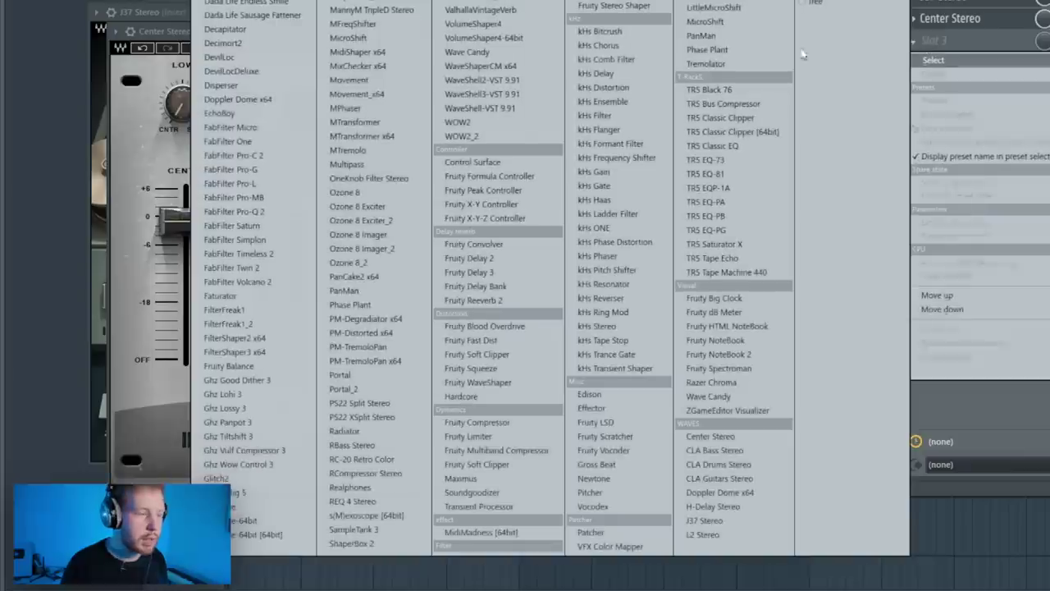
left_click(282, 370)
left_click(542, 50)
left_click(599, 168)
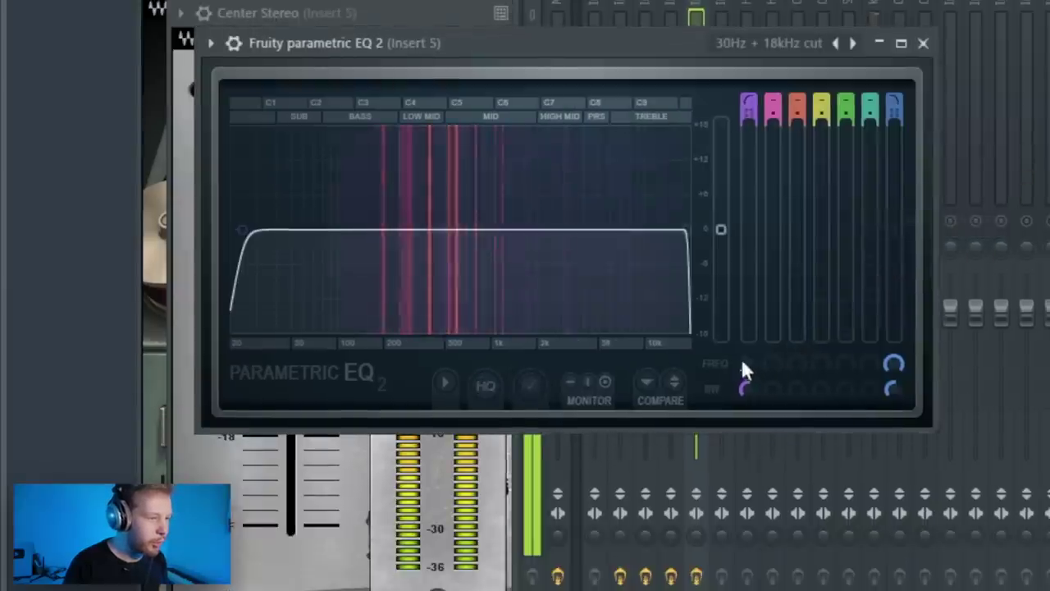
left_click_drag(743, 362, 742, 337)
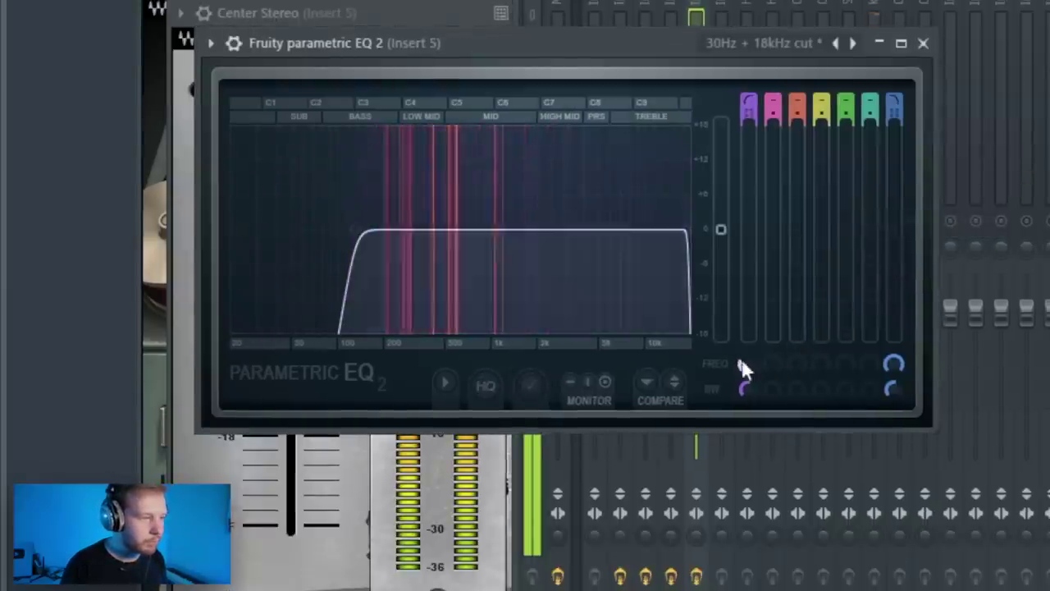
left_click(923, 43)
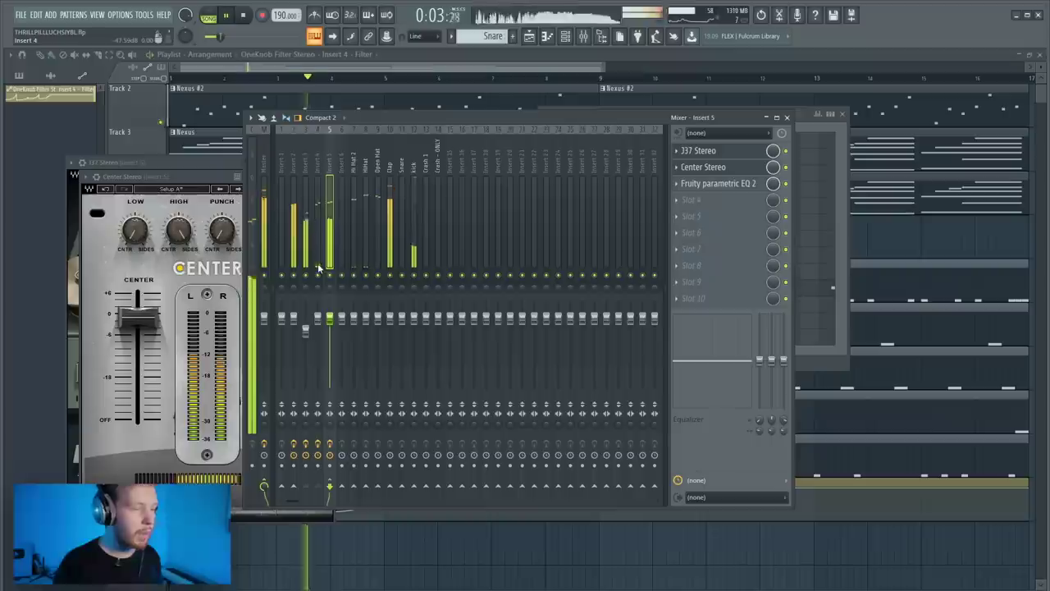
Load Fruity Stereo Shaper in the first effect slot of the Hi Hat 2 mixer track
left_click(415, 164)
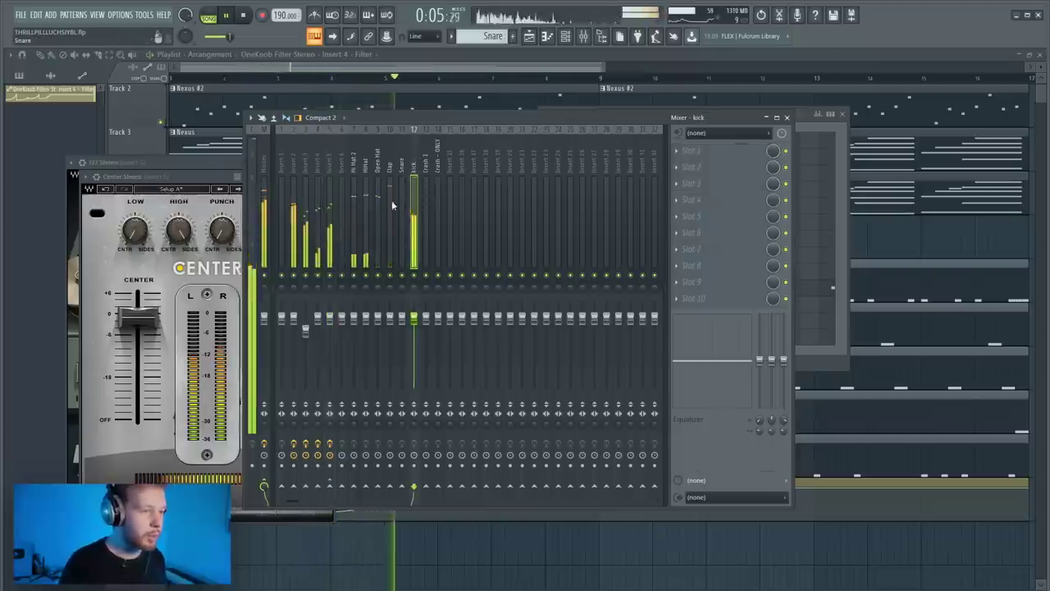
left_click(356, 160)
key("space")
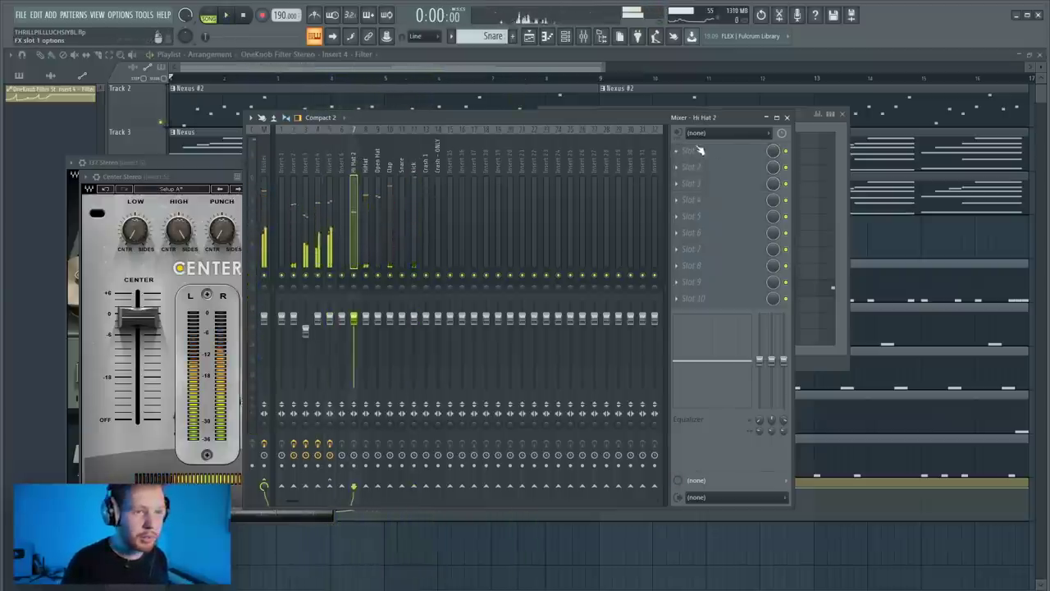
left_click(698, 150)
left_click(459, 157)
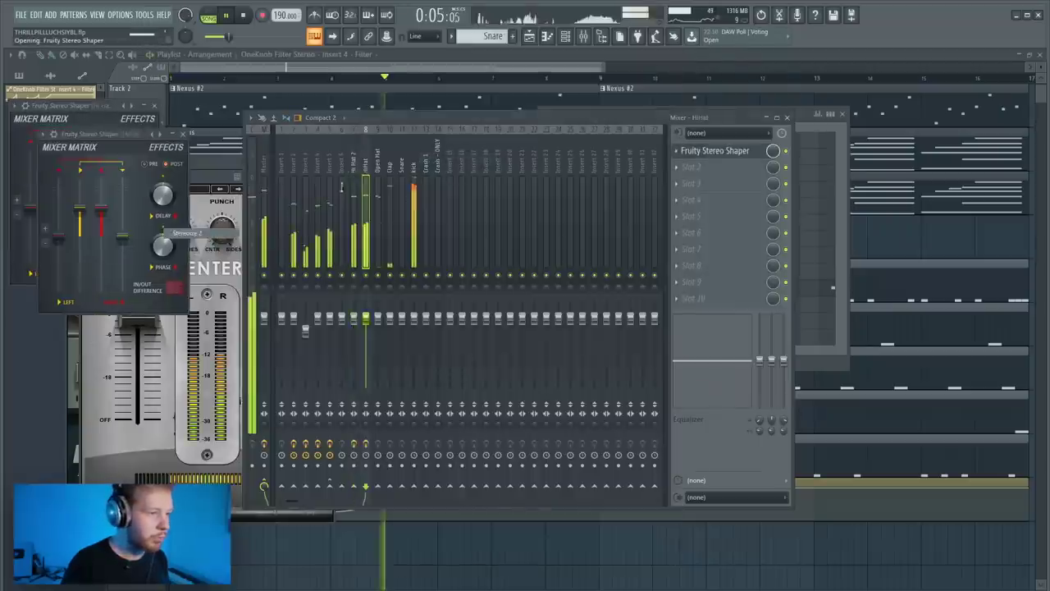
Load Fruity Stereo Enhancer on the Open Hat mixer track, and balance the hat, clap and kick faders during playback
left_click(380, 160)
left_click(712, 154)
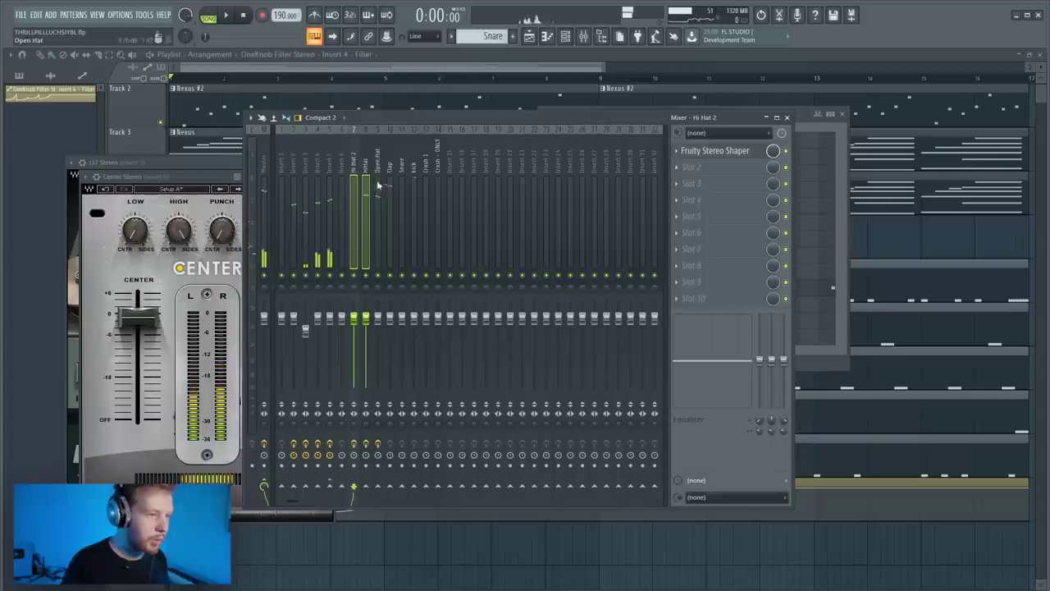
key("space")
left_click_drag(366, 319, 366, 336)
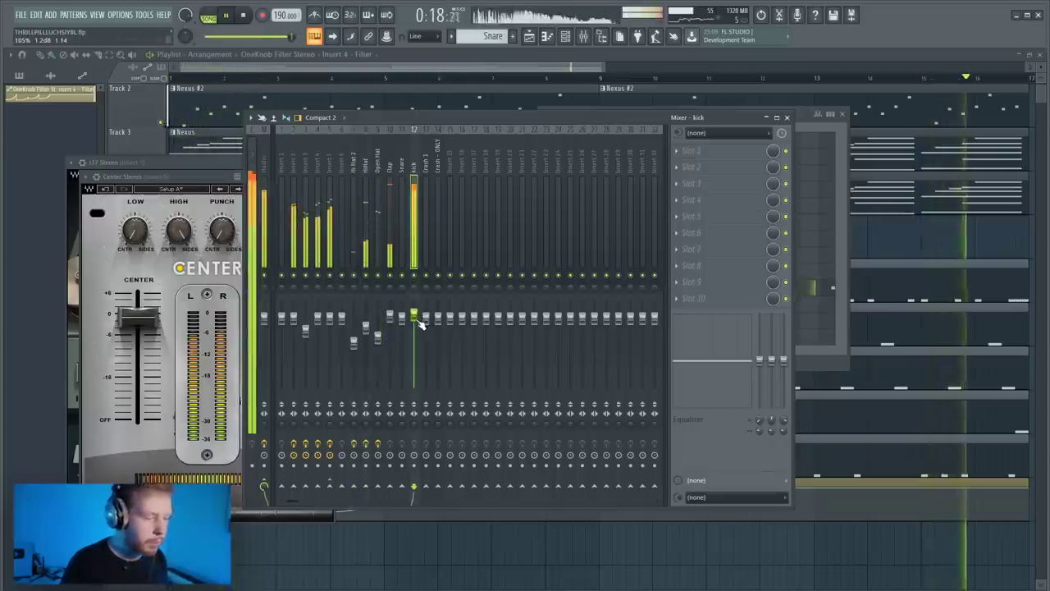
key("space")
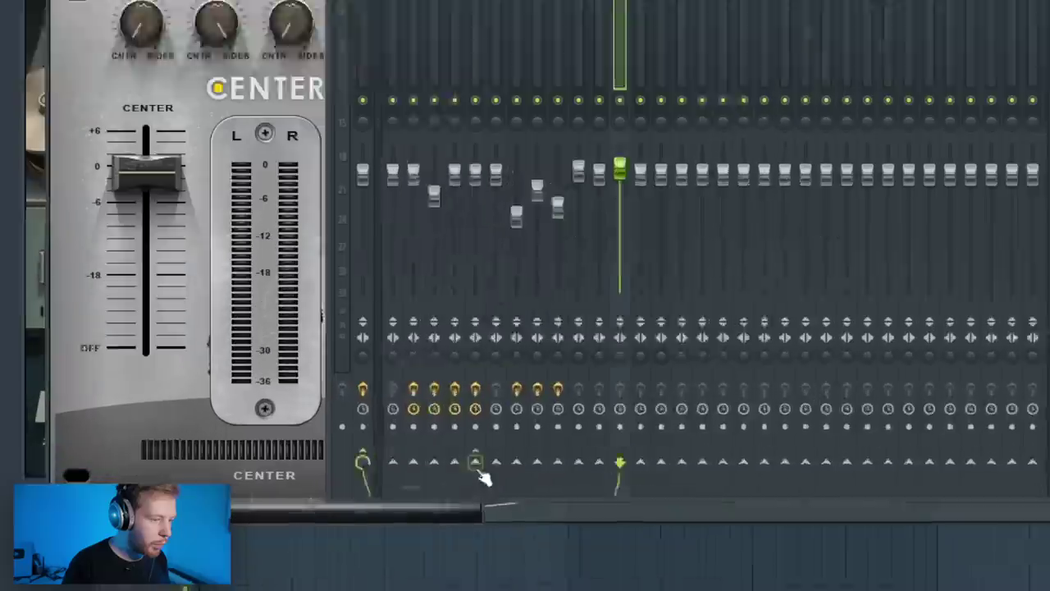
Sidechain the kick mixer track to Insert 5 and Insert 2
right_click(329, 484)
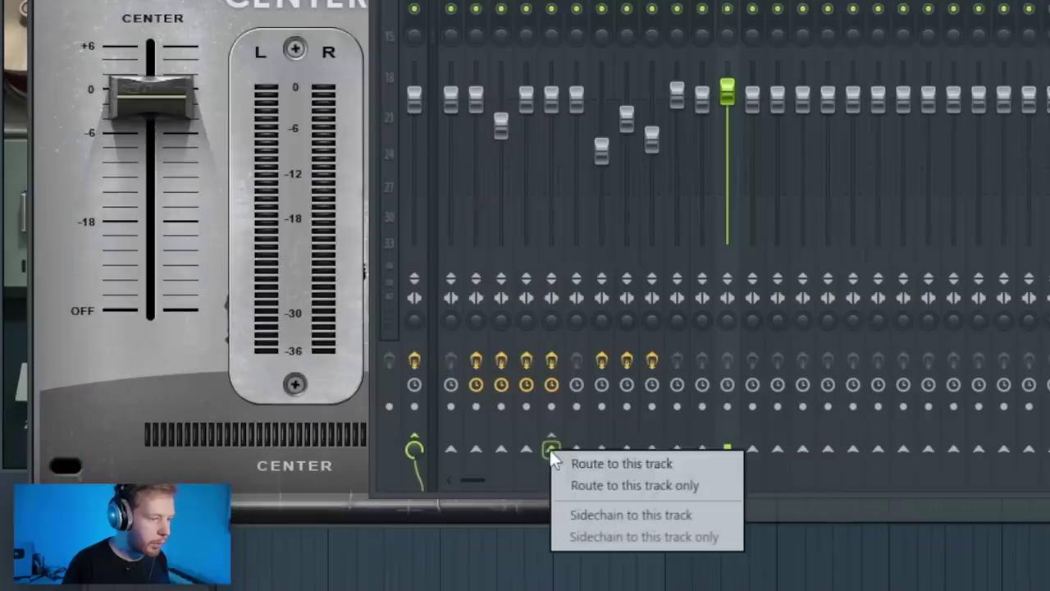
left_click(587, 514)
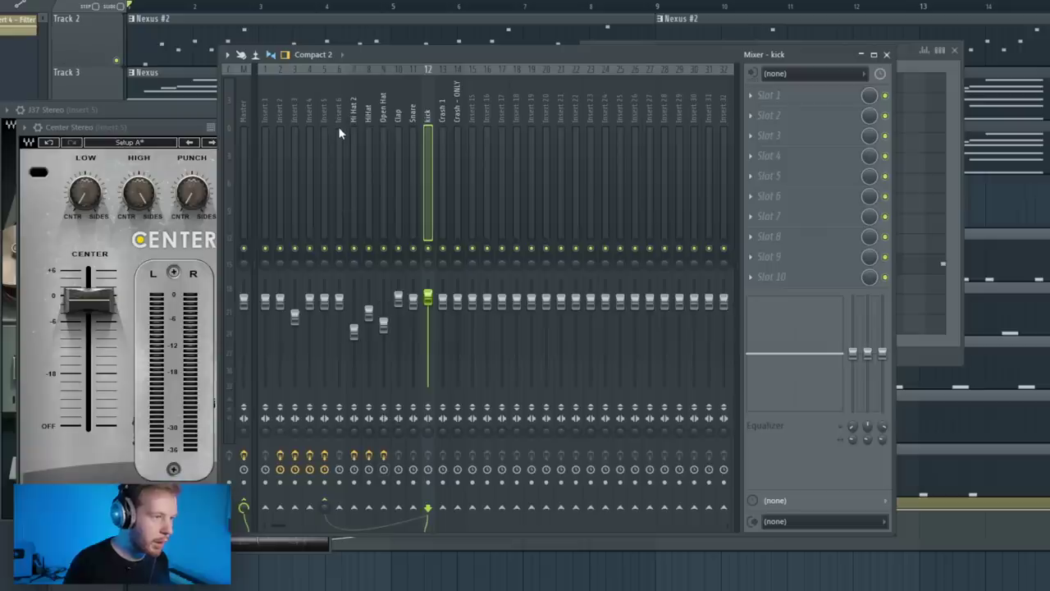
key("space")
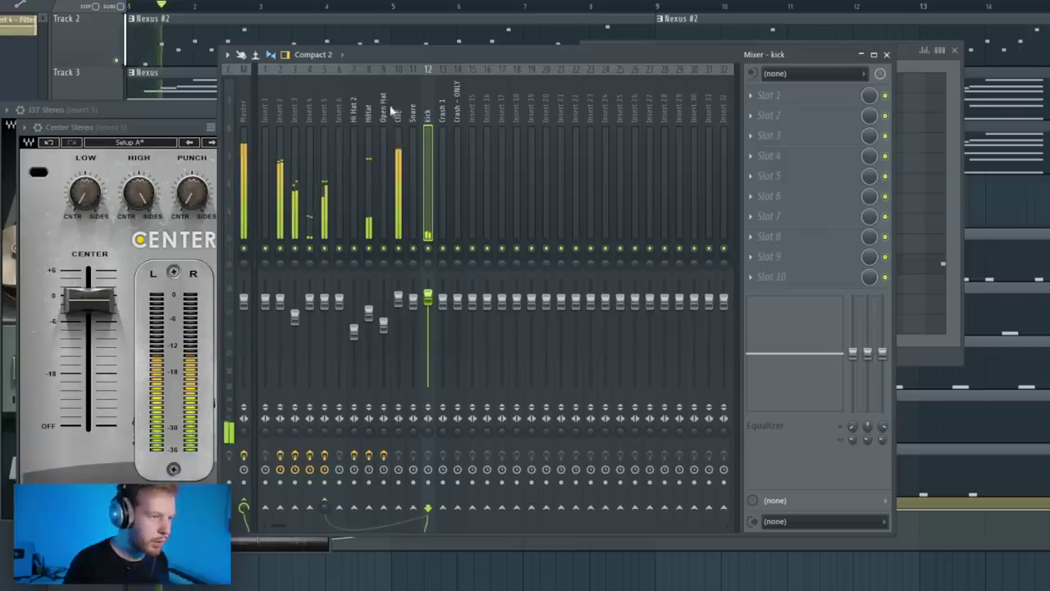
right_click(280, 509)
left_click(317, 548)
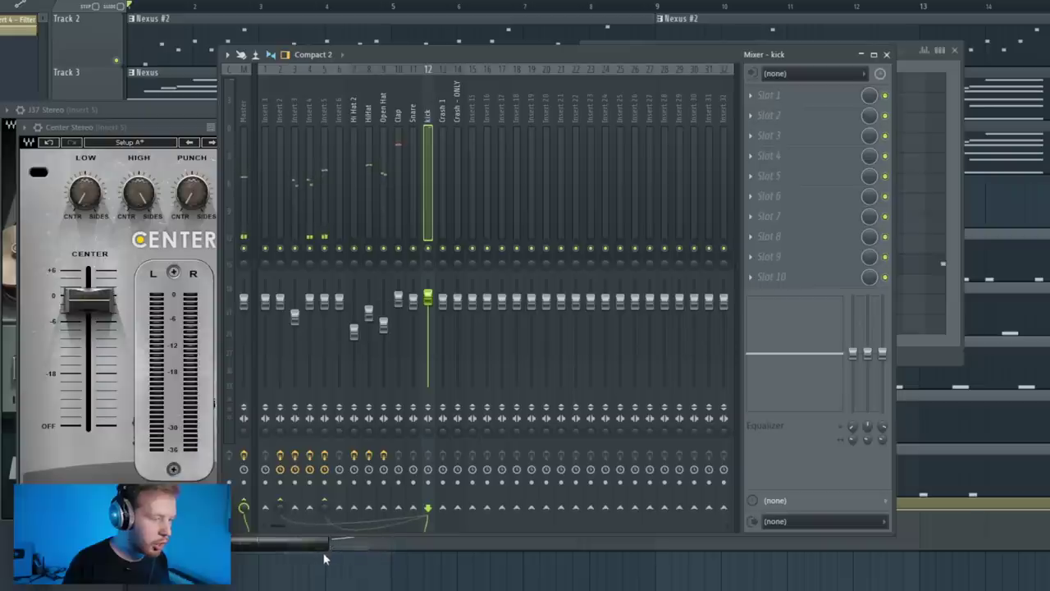
Load Fruity Limiter in Insert 2's eighth slot, in compressor mode with the kick as its sidechain source
left_click(276, 105)
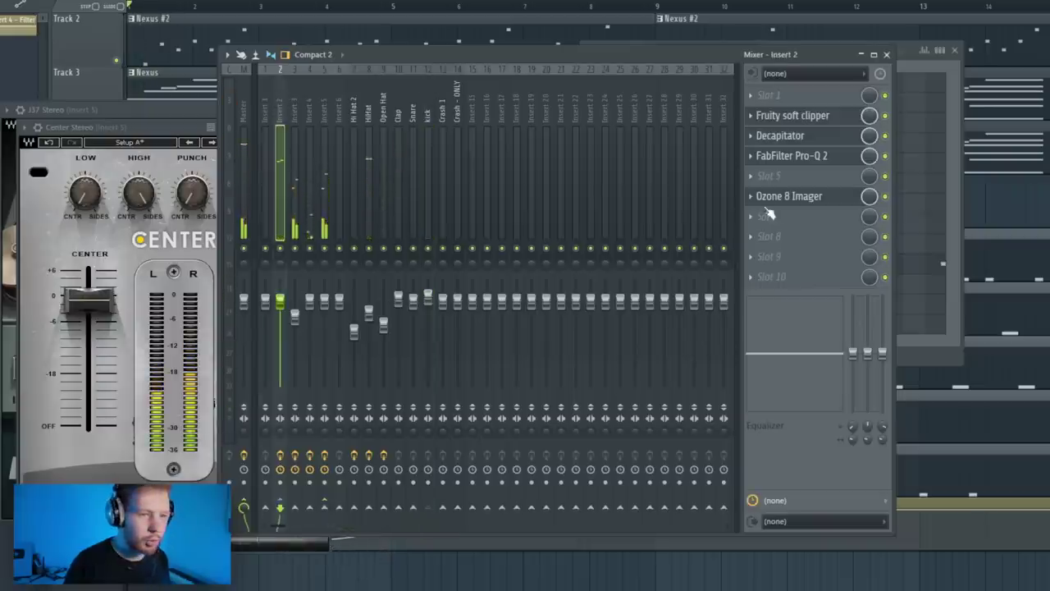
left_click(763, 238)
left_click(372, 498)
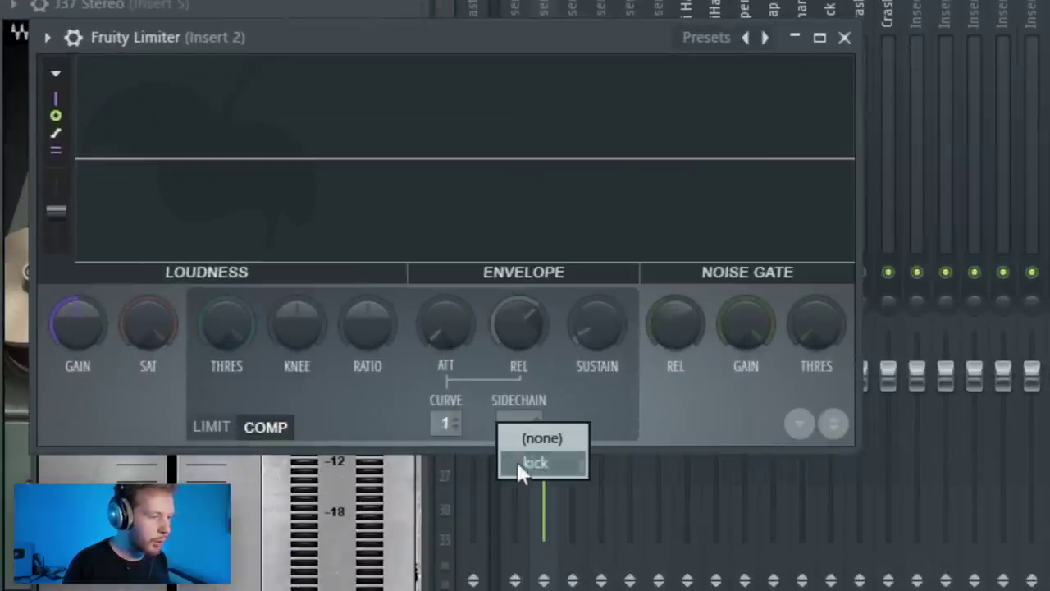
left_click(536, 464)
Lower the threshold and raise the ratio of Insert 2's Fruity Limiter so the kick ducks the track during playback
left_click_drag(228, 324, 228, 360)
key("space")
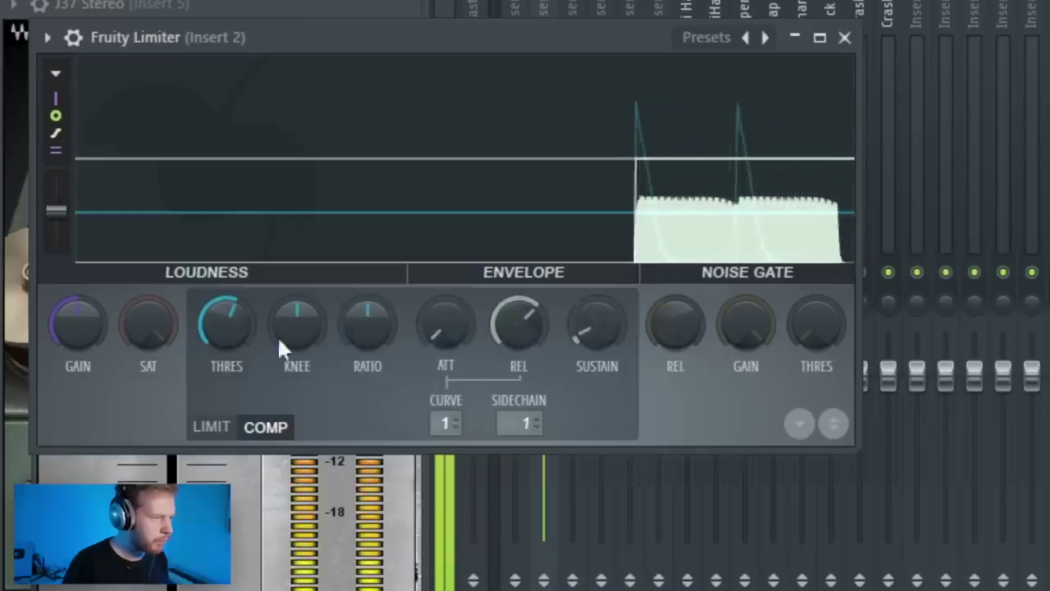
left_click_drag(373, 327, 372, 308)
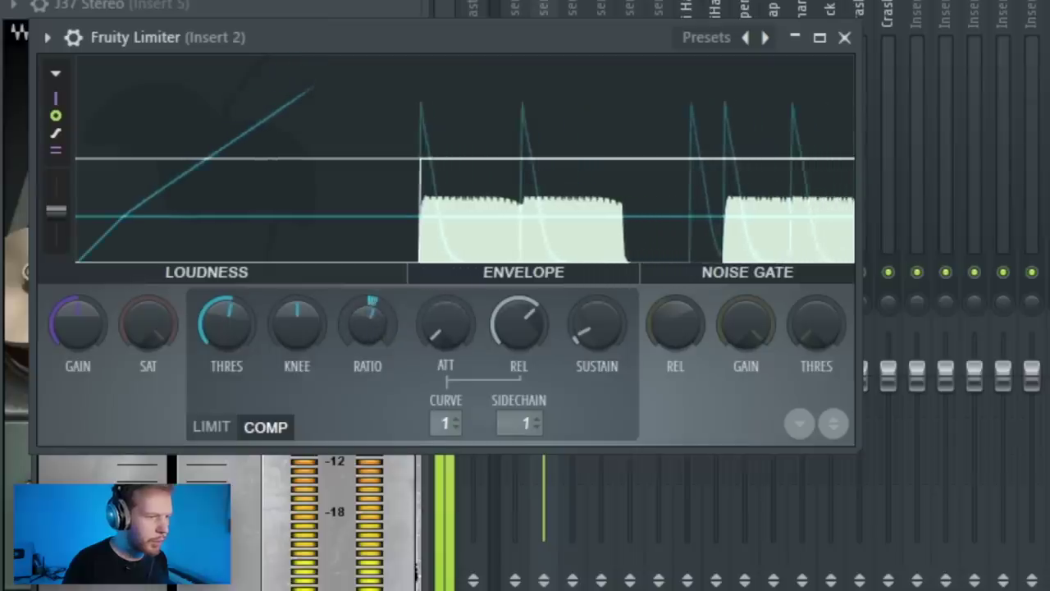
left_click_drag(229, 326, 229, 340)
left_click_drag(373, 316, 374, 323)
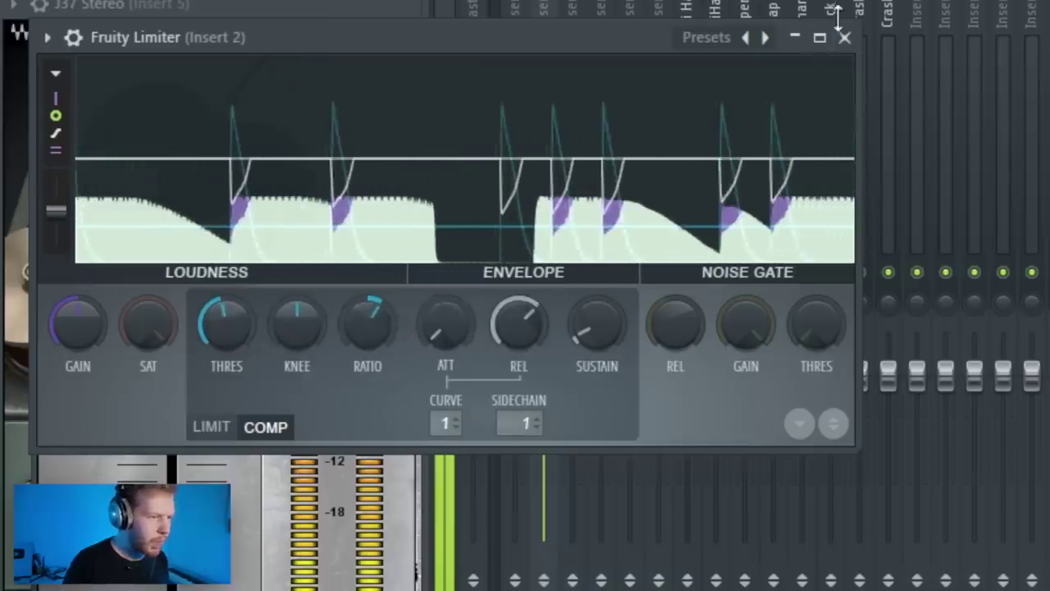
left_click(845, 37)
left_click(601, 15)
Load Fruity Limiter in Insert 5's fifth slot, in compressor mode with the kick as its sidechain source
left_click(343, 99)
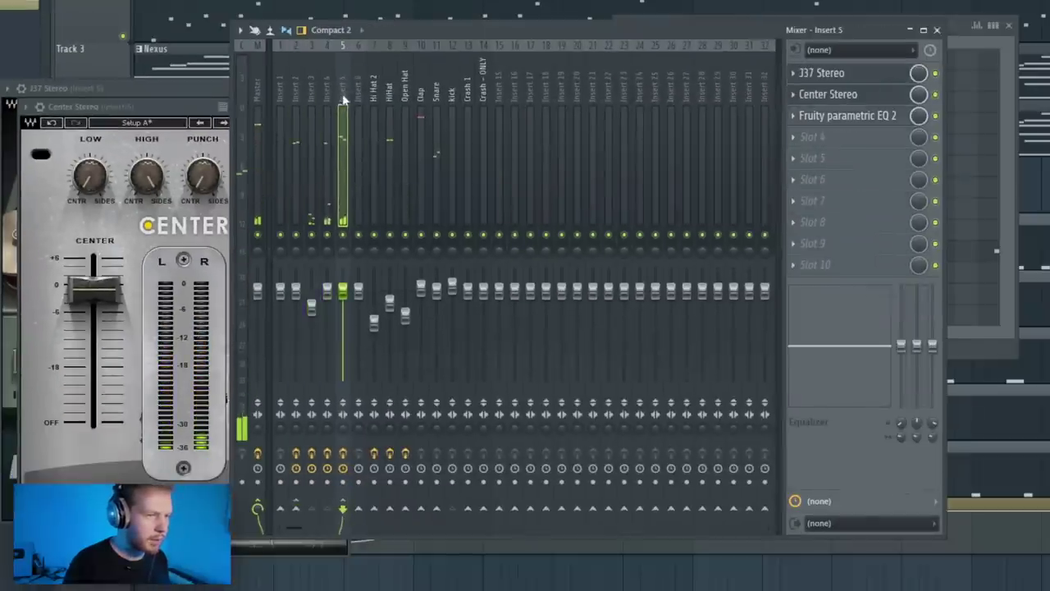
left_click(814, 159)
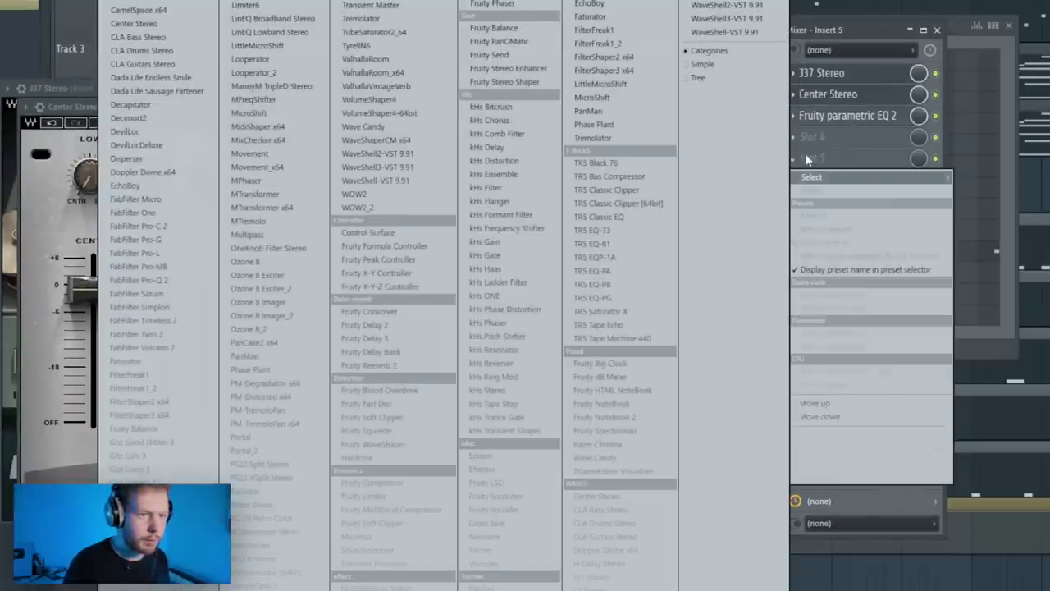
left_click(394, 499)
left_click(164, 327)
left_click(335, 318)
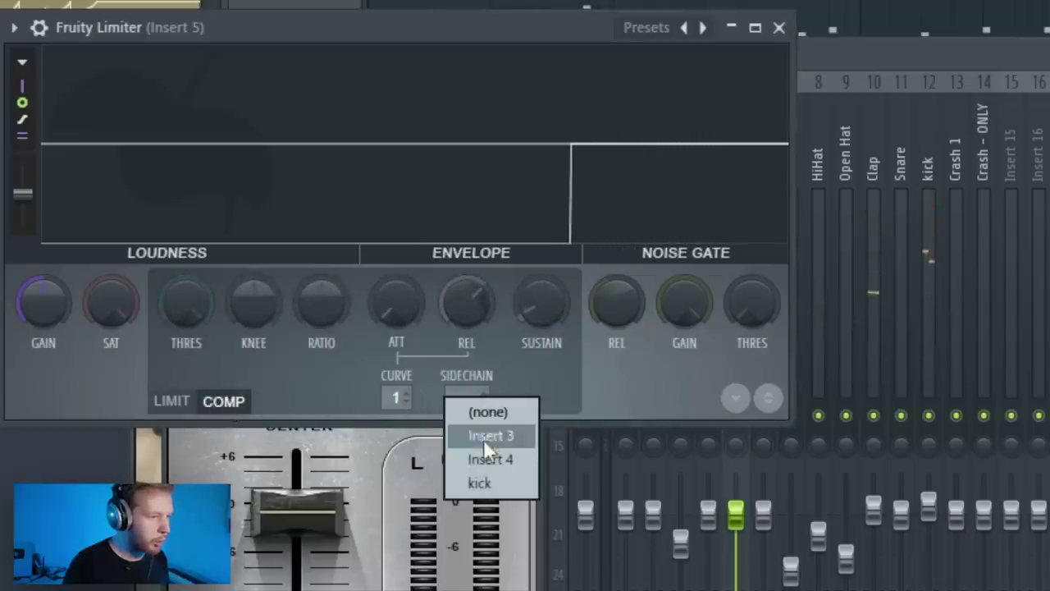
left_click(490, 484)
Lower the threshold and raise the ratio of Insert 5's Fruity Limiter so the kick ducks the melody
left_click_drag(200, 311, 199, 336)
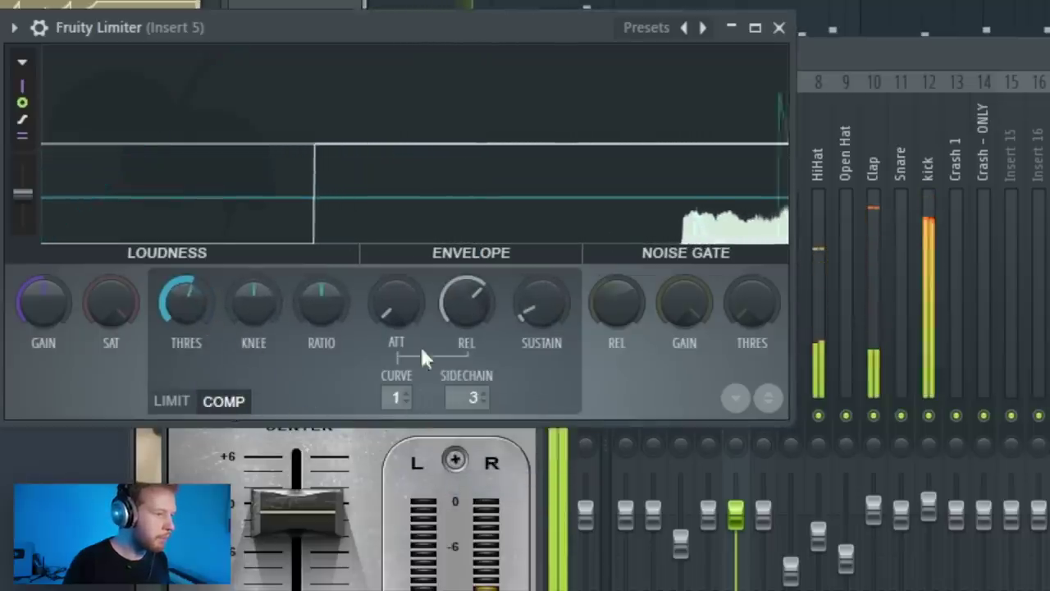
mouse_move(321, 302)
left_mouse_down()
mouse_move(321, 271)
mouse_move(321, 297)
mouse_move(321, 285)
left_mouse_up()
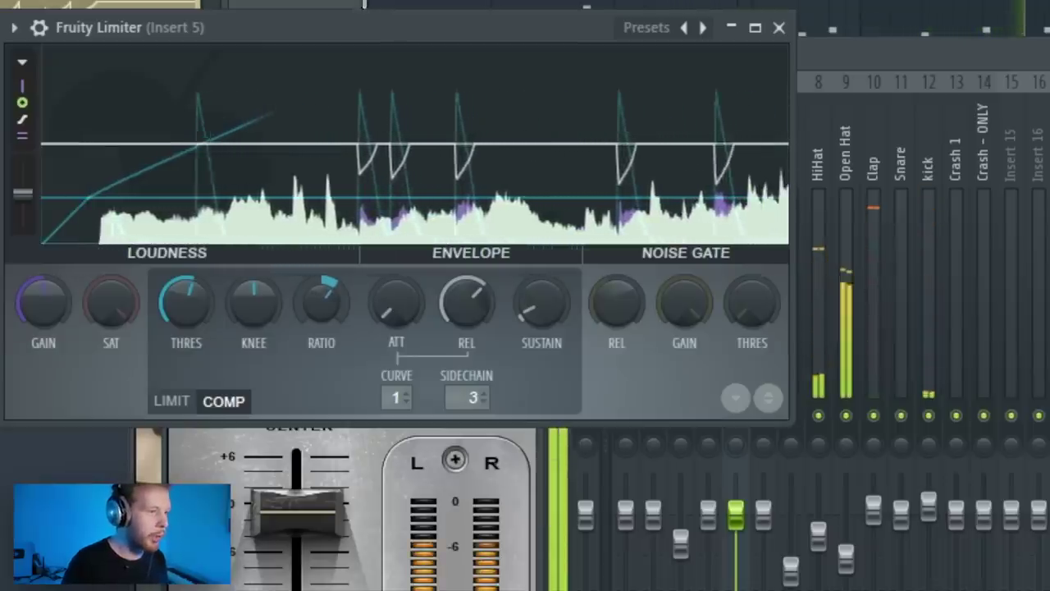
left_click(778, 27)
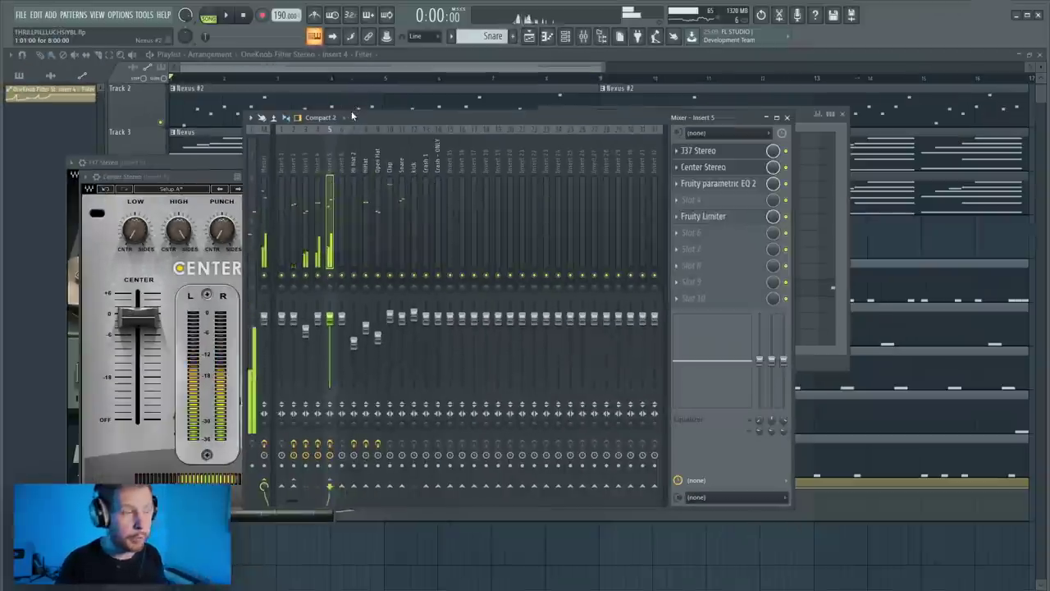
Load Fruity Reeverb 2 in the Clap track's first effect slot with the low_rev preset
left_click(377, 154)
left_click(390, 155)
left_click(691, 154)
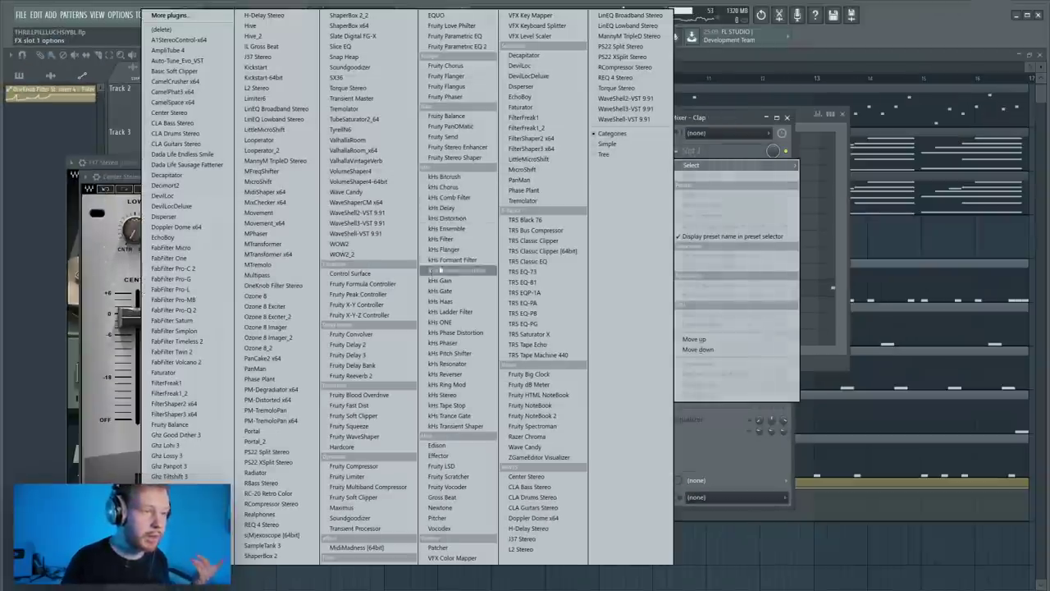
left_click(380, 374)
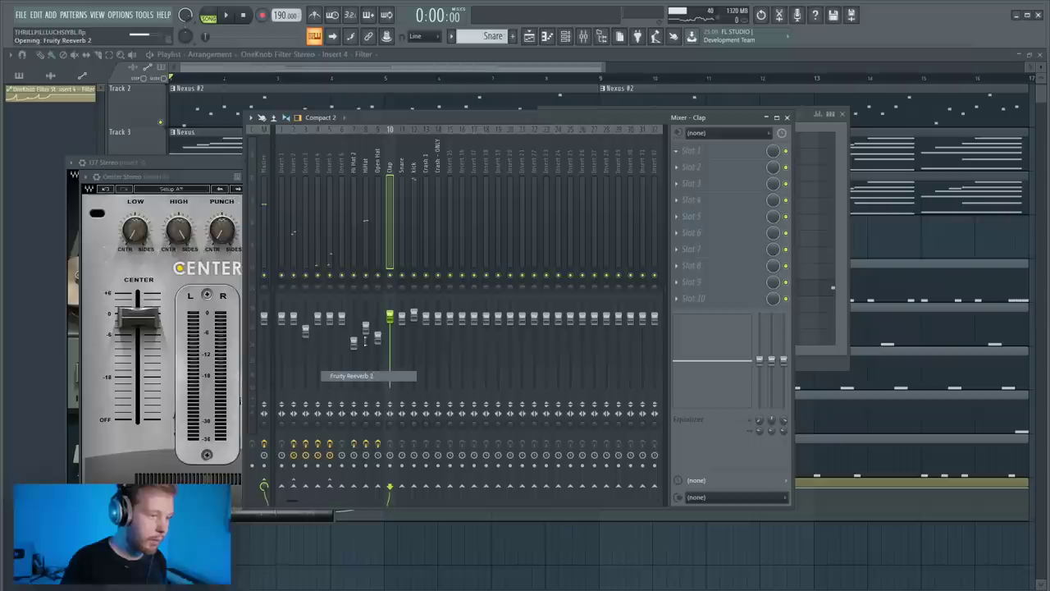
left_click(351, 190)
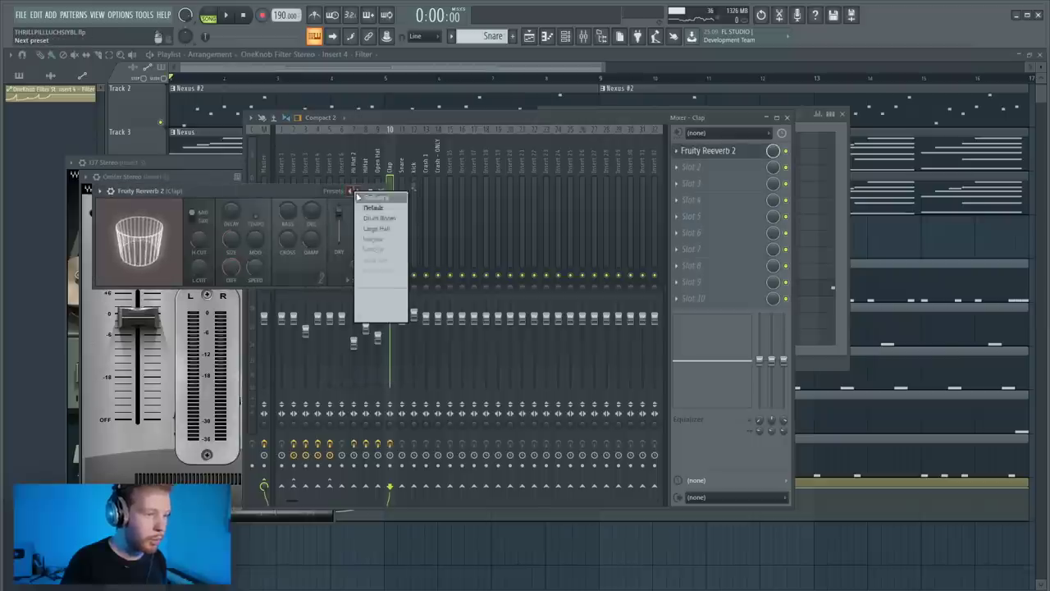
left_click(382, 239)
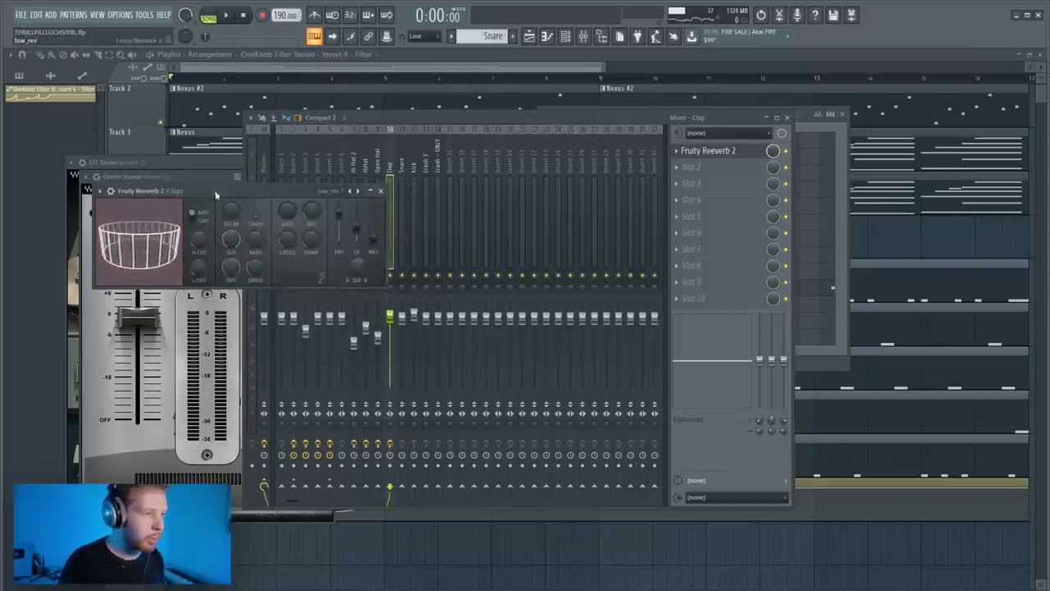
Play the beat and slightly raise the wet level of the clap's Fruity Reeverb 2
left_click_drag(209, 198, 262, 187)
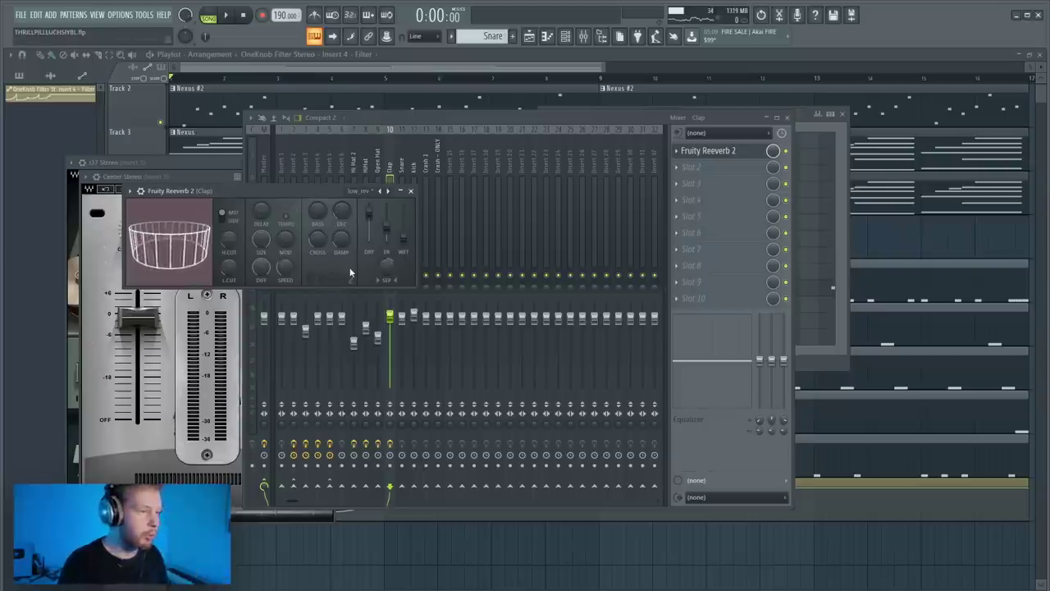
left_click_drag(319, 189, 409, 203)
key("space")
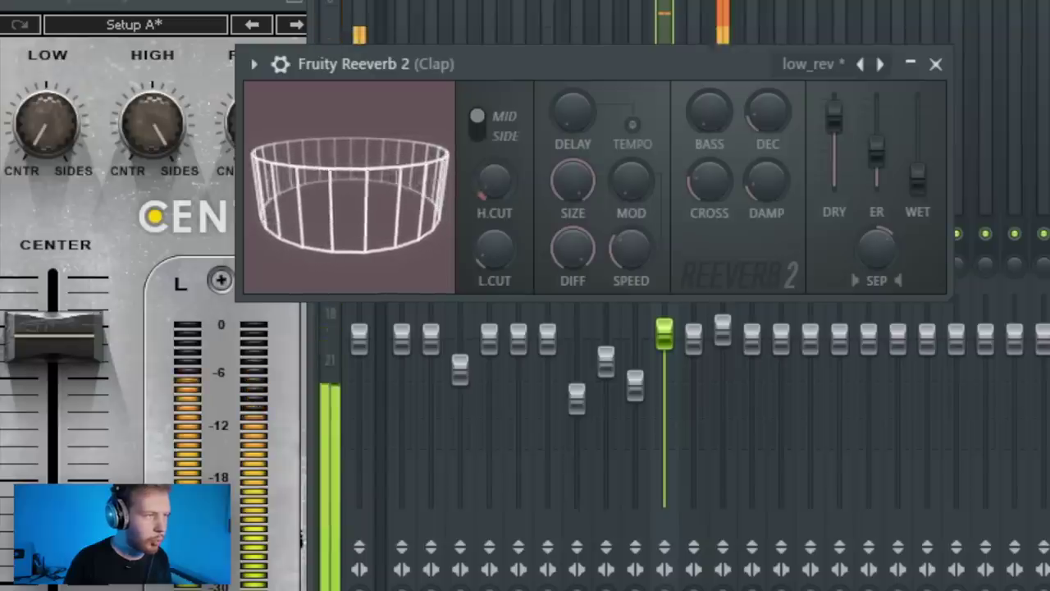
left_click_drag(918, 182, 917, 180)
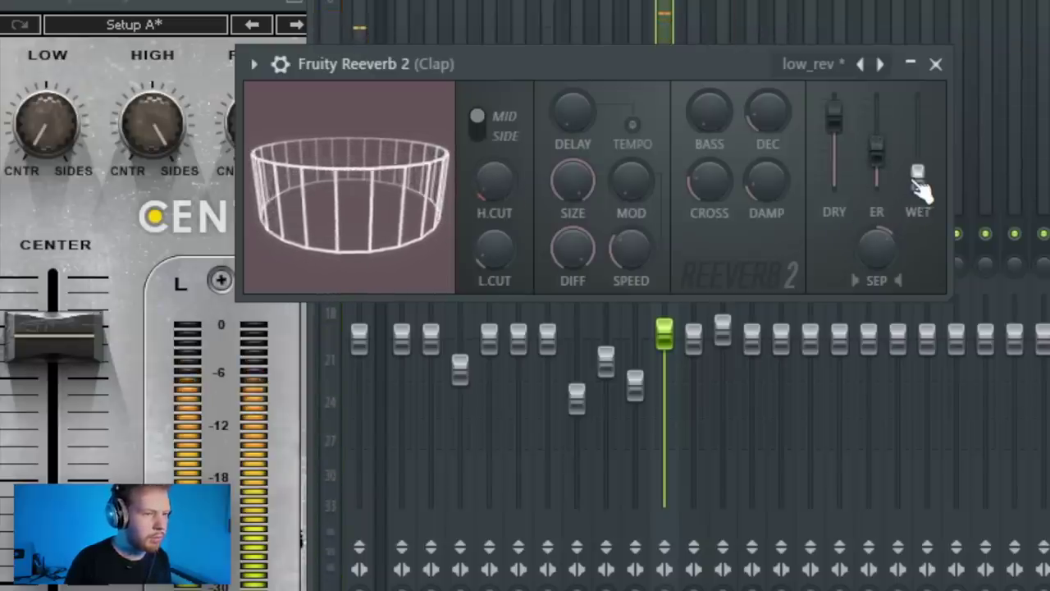
left_click(935, 64)
Copy the clap's Fruity Reeverb 2 with its settings to the Open Hat track and move it above Fruity Stereo Enhancer
left_click(332, 112)
left_click(315, 113)
left_click(728, 97)
left_click_drag(742, 188, 297, 156)
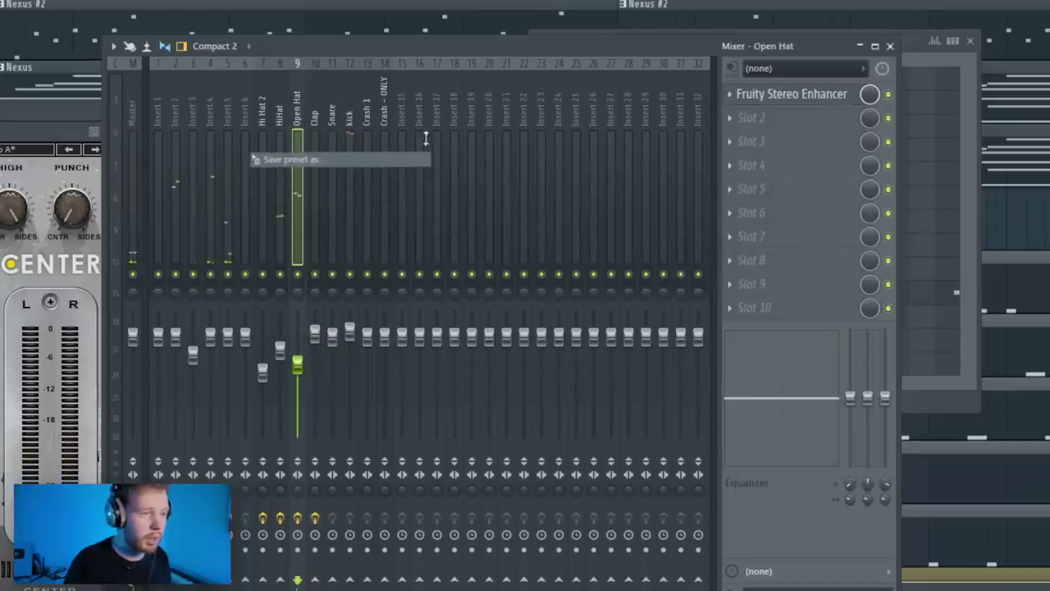
left_click_drag(795, 127, 794, 99)
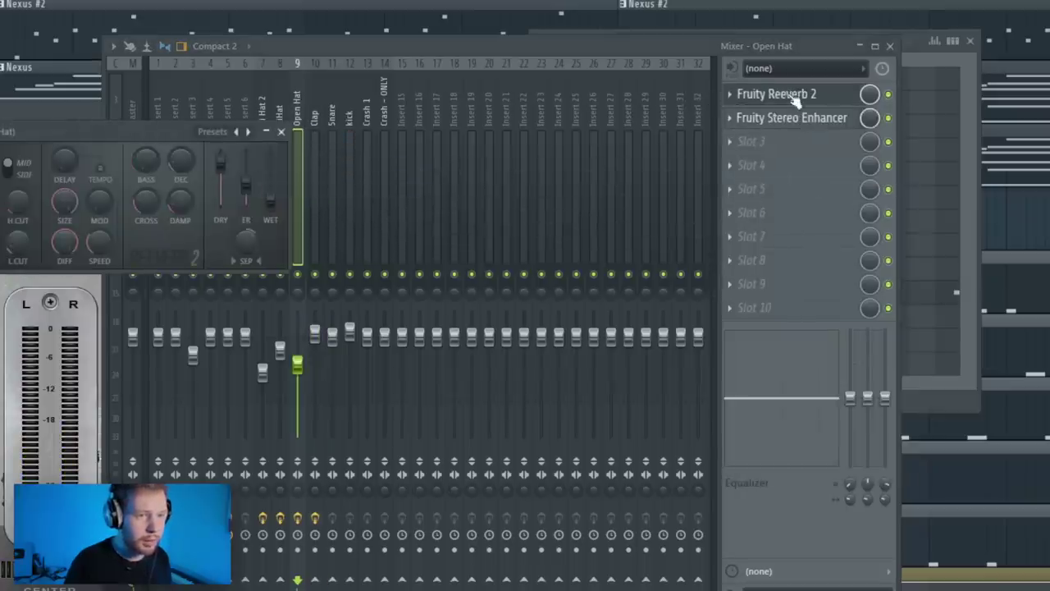
Copy the Open Hat's Fruity Reeverb 2 with its settings to the HiHat track, after Fruity Stereo Shaper
left_click(729, 94)
left_click_drag(743, 188, 280, 154)
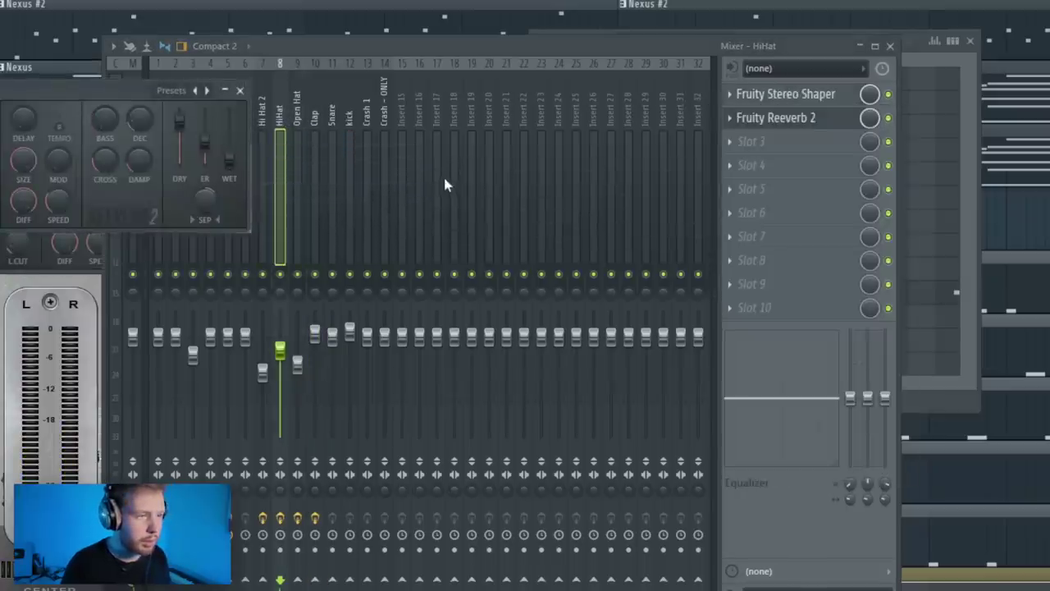
key("space")
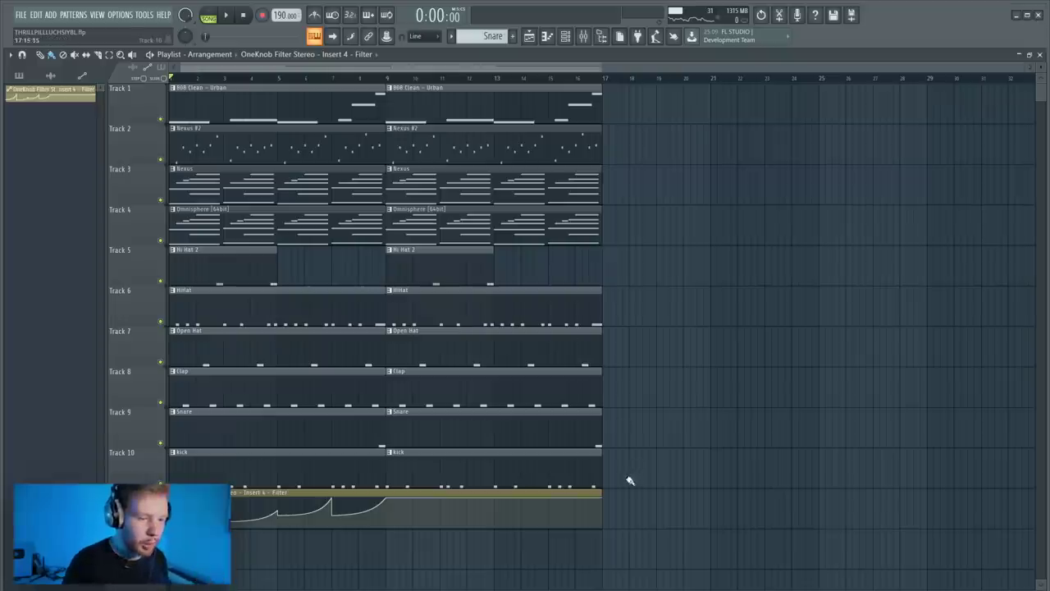
Trim the filter automation clip to eight bars, duplicate it after itself, and move the whole arrangement to start at bar 29
left_click_drag(596, 495, 409, 513)
key("ctrl+b")
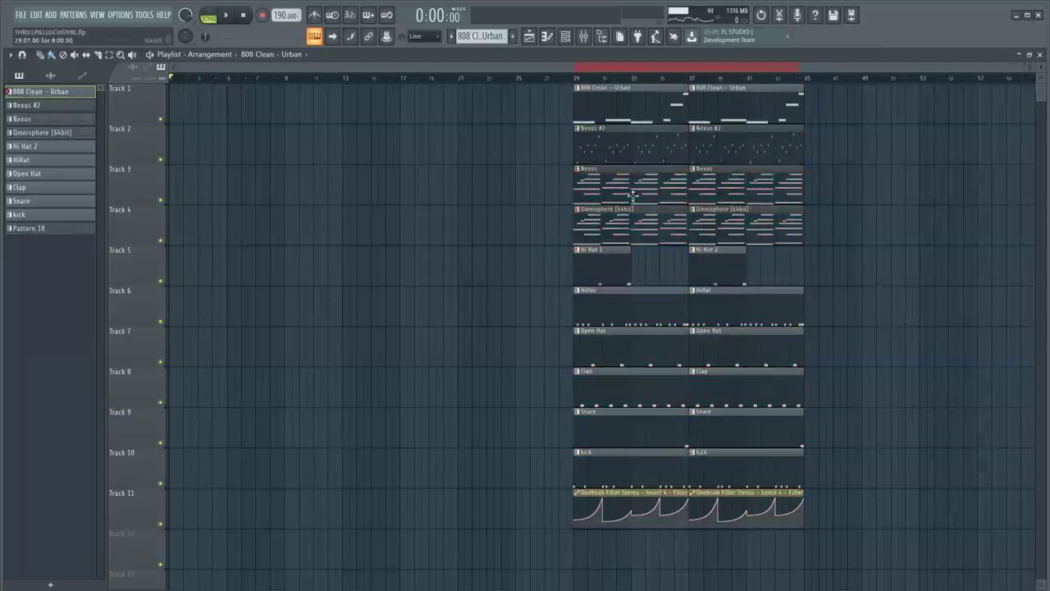
Place the Omnisphere pattern alone at bar 1 and the eight-bar beat without the Nexus chords at bar 9
left_click(185, 225)
left_click(315, 231)
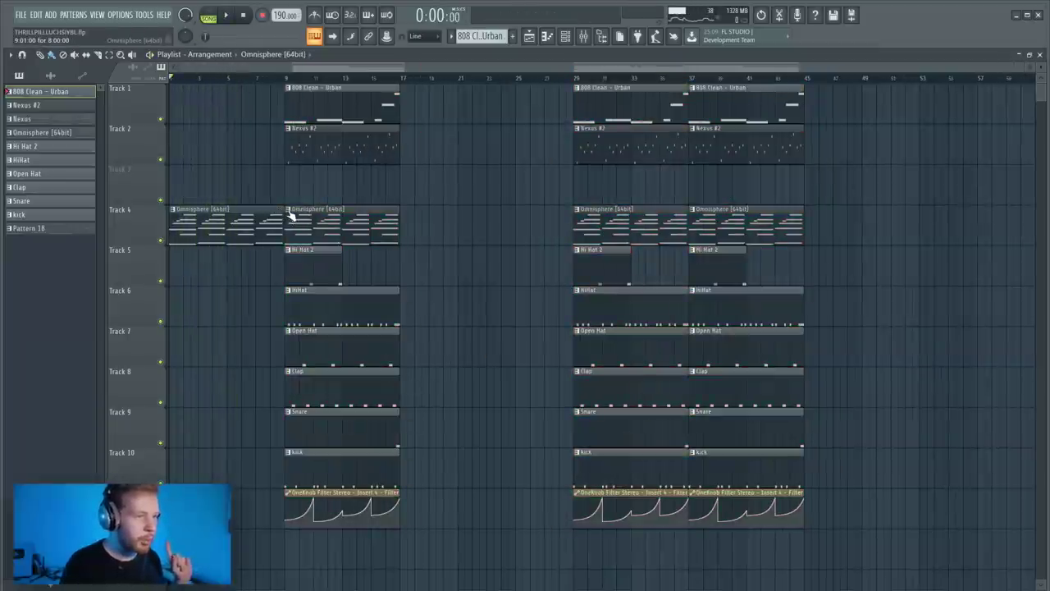
Make the Omnisphere clip at bar 9 unique and transpose all its notes down one octave
right_click(289, 212)
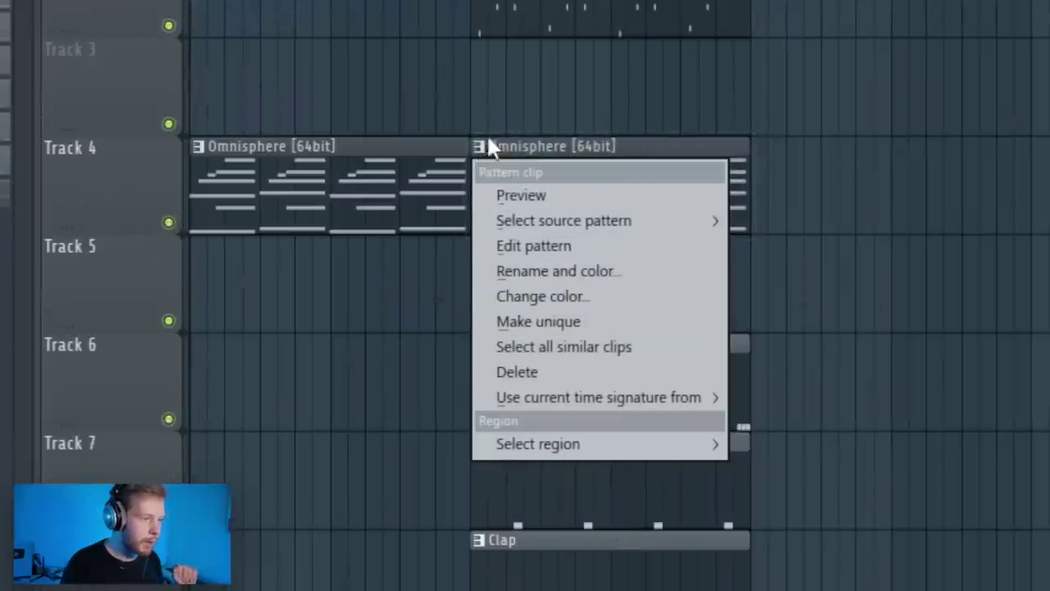
left_click(564, 323)
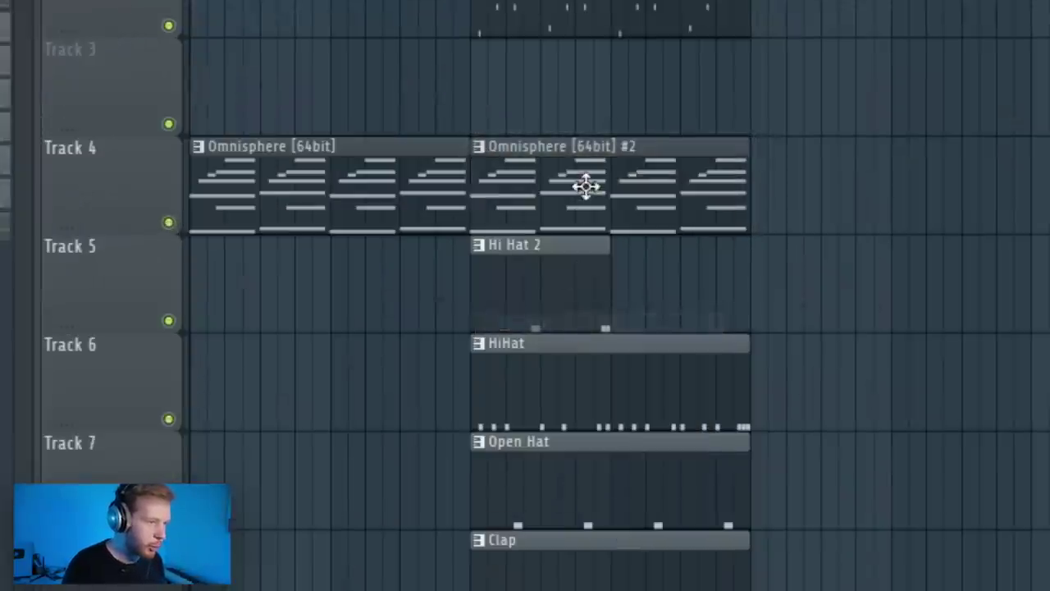
double_click(584, 183)
key("ctrl+Down")
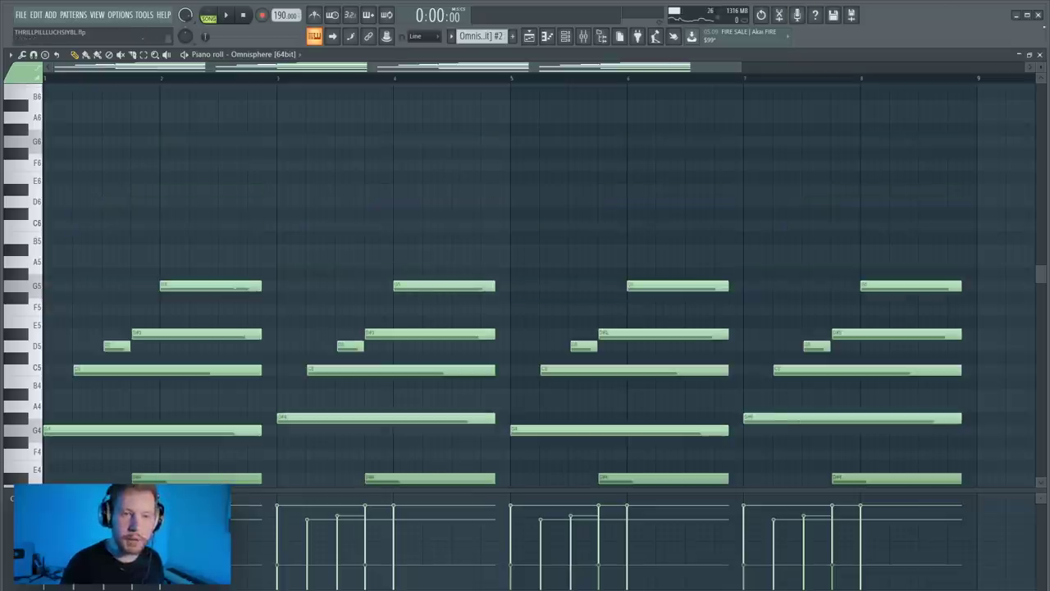
left_click(1039, 55)
Play the arrangement from bar 9 to check the new Omnisphere variation with the drums
right_click(523, 156)
left_click(291, 79)
key("space")
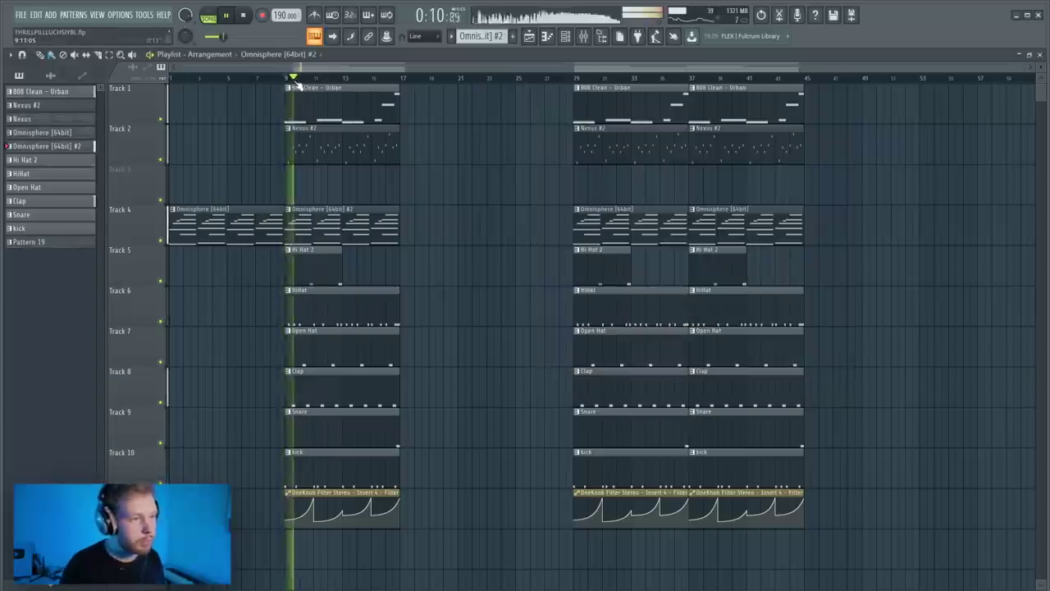
Stop playback, copy the bar 25 Omnisphere clip to bar 33, make the copy unique and open its notes
key("space")
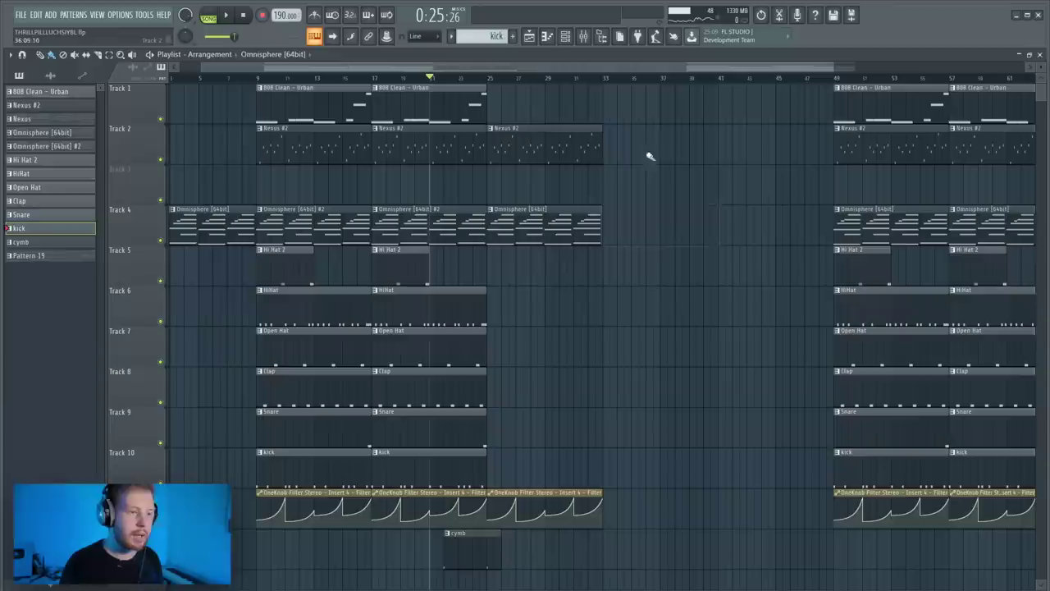
left_click_drag(525, 226, 645, 231)
right_click(609, 217)
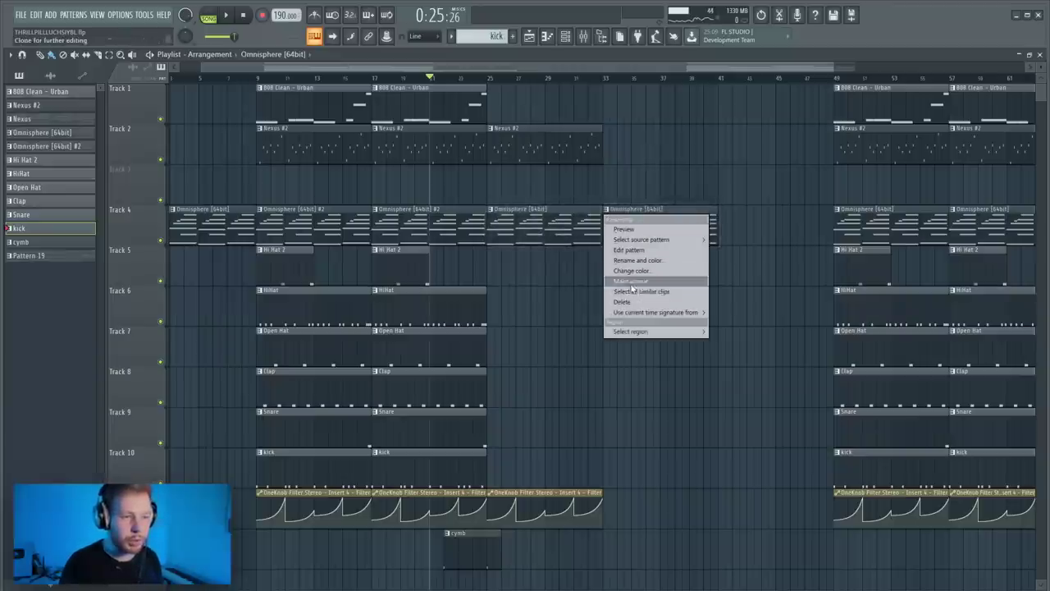
left_click(631, 283)
double_click(644, 227)
scroll(472, 221, "down", 3)
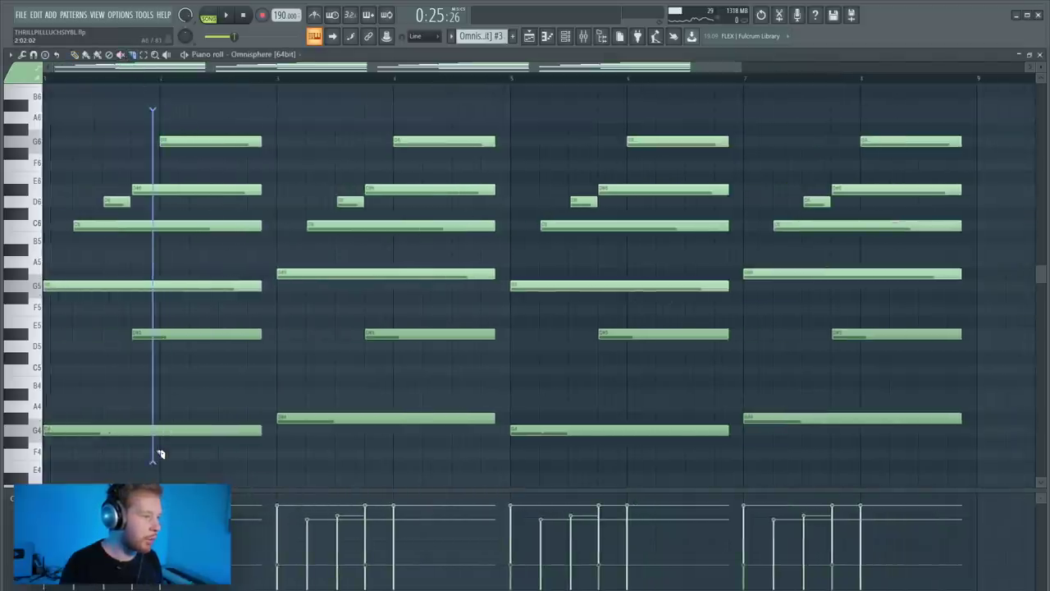
Slice all sustained notes of the new Omnisphere pattern at the starts of bars 2, 4, 6 and 8
left_click_drag(160, 110, 162, 457)
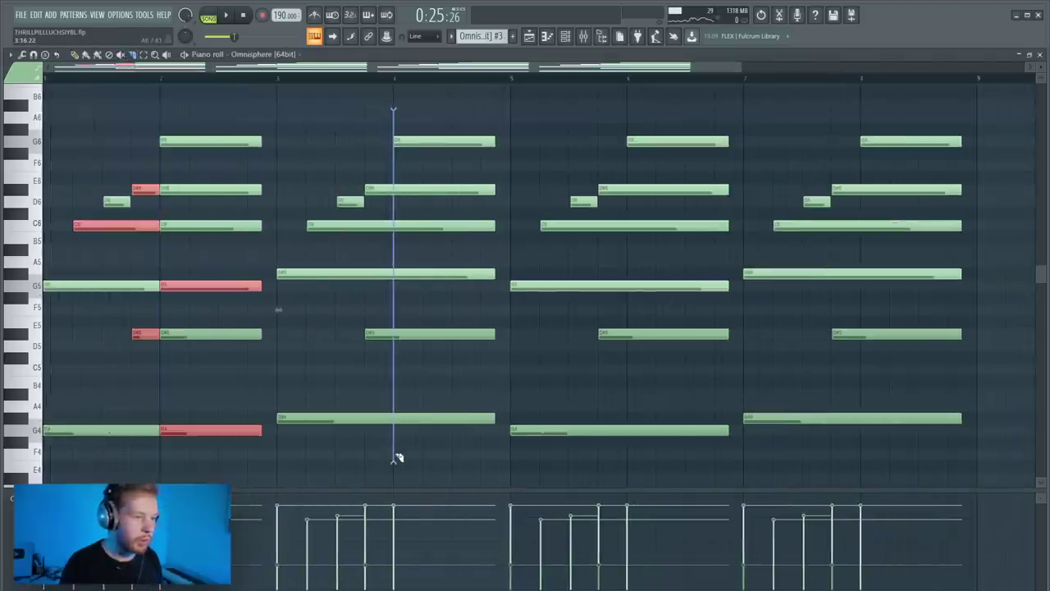
left_click_drag(395, 457, 396, 458)
left_click_drag(622, 438, 624, 438)
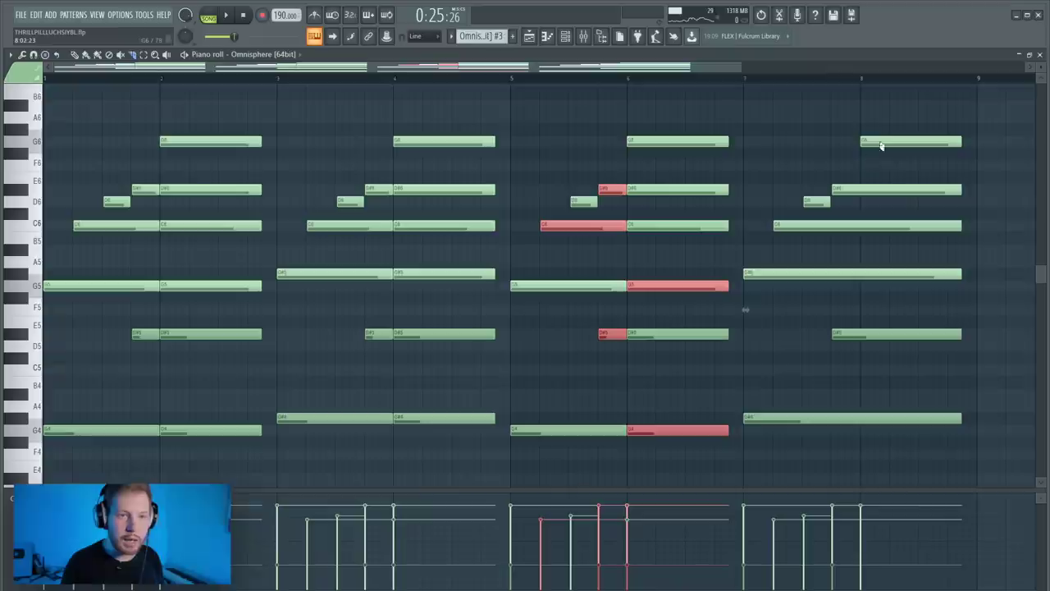
left_click_drag(871, 294, 872, 295)
Select the chords in bars 2, 4, 6 and 8 and transpose them up one octave
left_click_drag(238, 105, 214, 467)
left_click_drag(472, 115, 422, 430)
left_click_drag(709, 103, 679, 447)
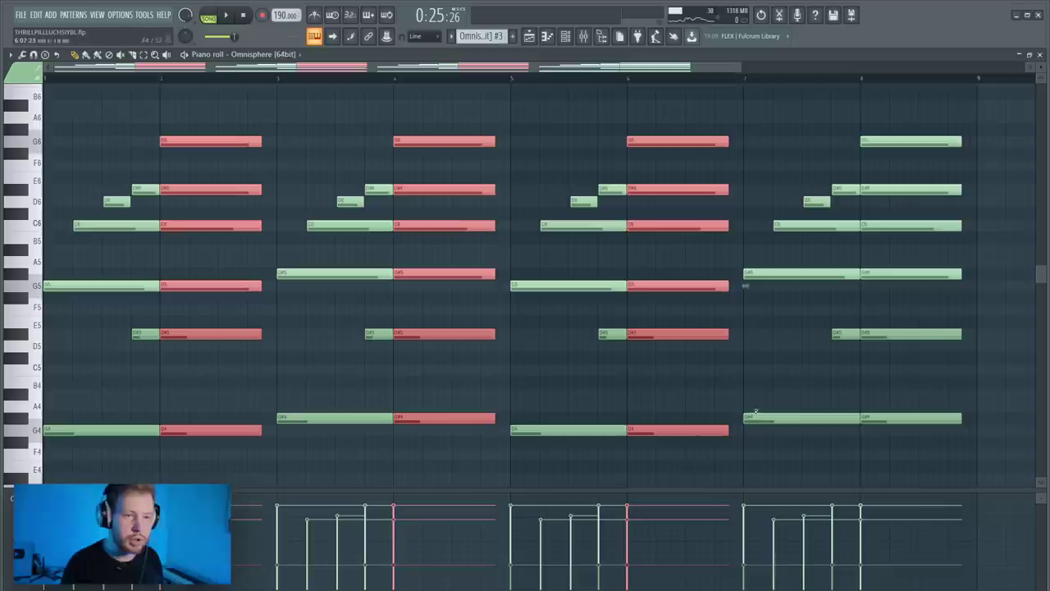
left_click_drag(915, 102, 894, 456)
key("ctrl+Up")
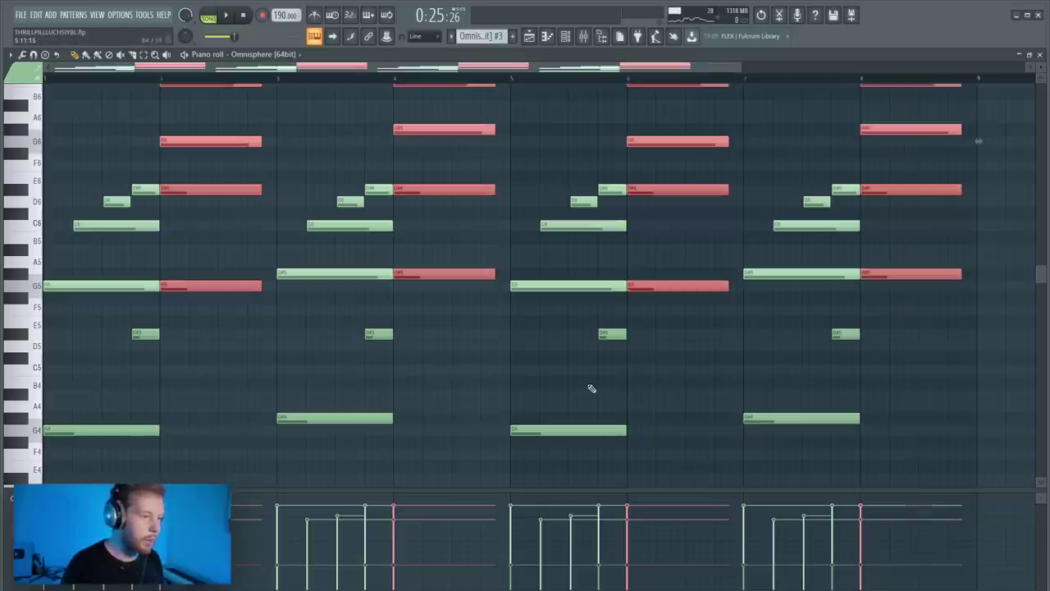
Shorten the notes ending bars 1, 3, 5 and 7 to leave a gap before each raised chord
left_click(480, 371, "ctrl")
scroll(206, 357, "down", 1)
left_click_drag(118, 153, 120, 434)
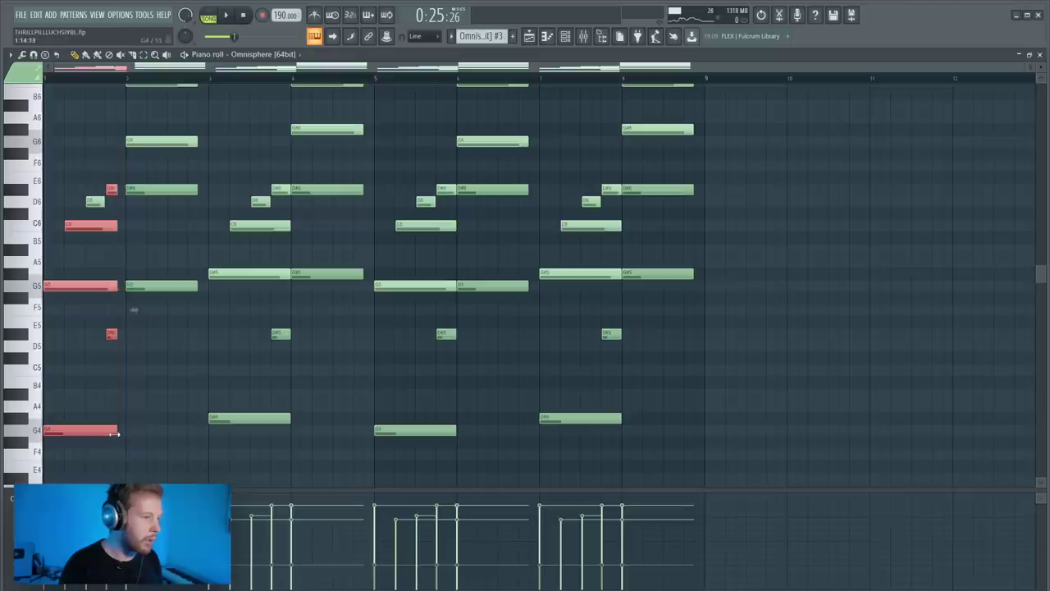
left_click_drag(280, 187, 275, 427)
key("space")
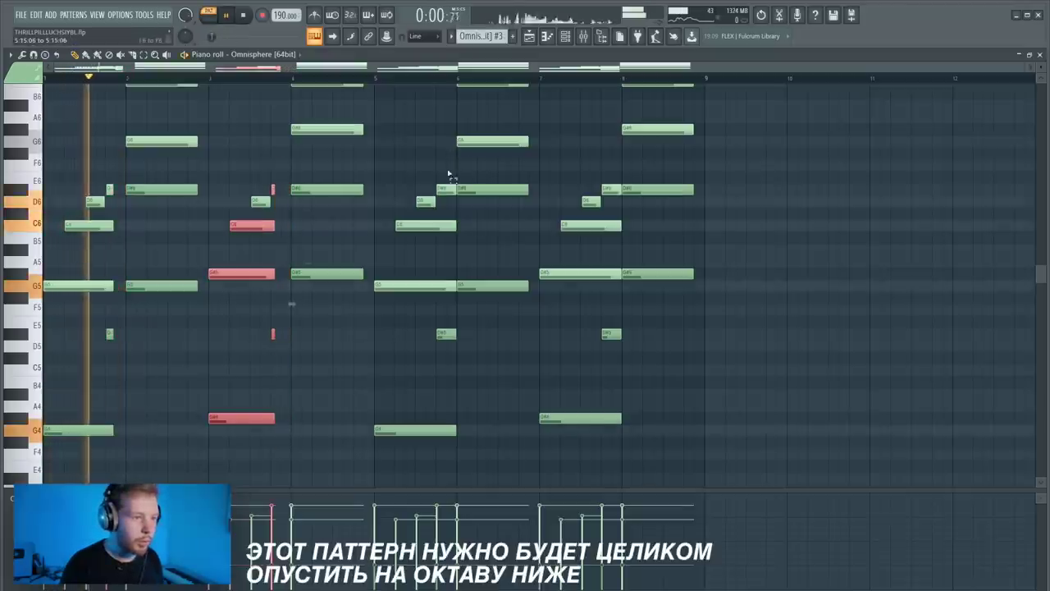
left_click_drag(450, 172, 450, 464)
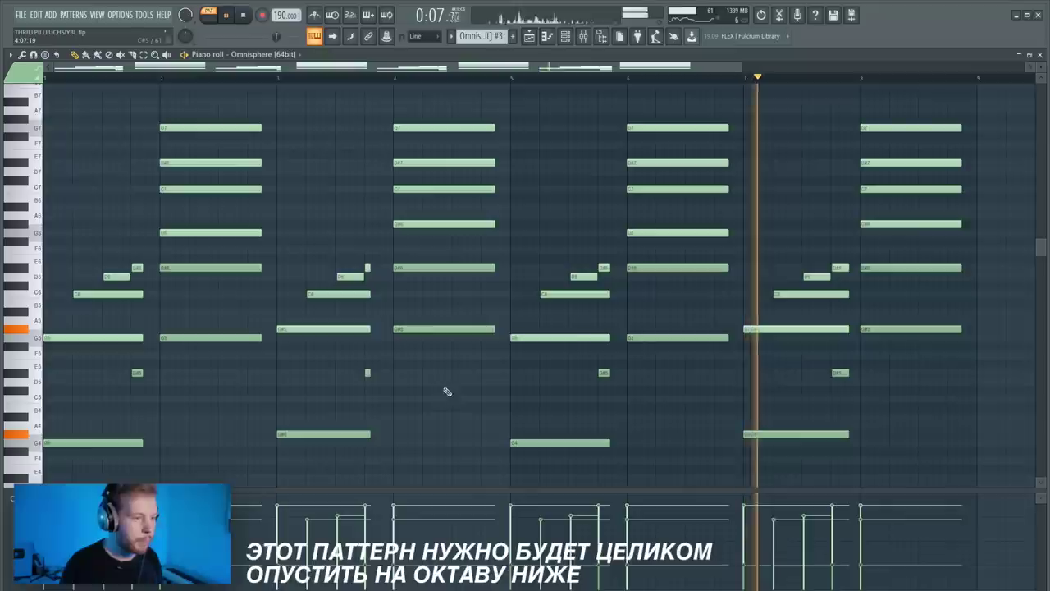
Add a higher note on top of the bar 4 chord, play the pattern to check it and return to the playlist
key("space")
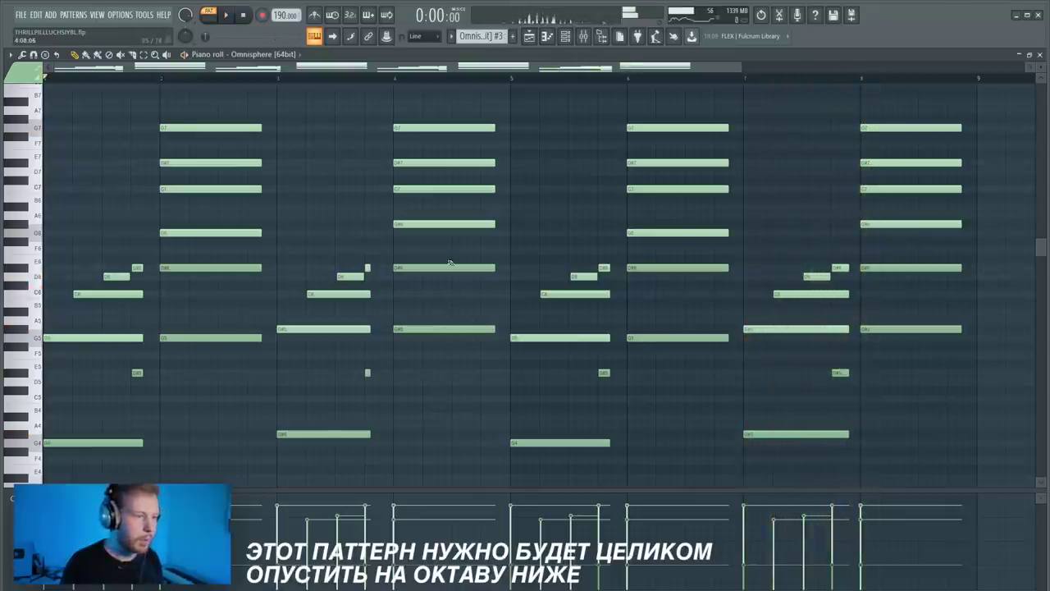
key("Delete")
key("space")
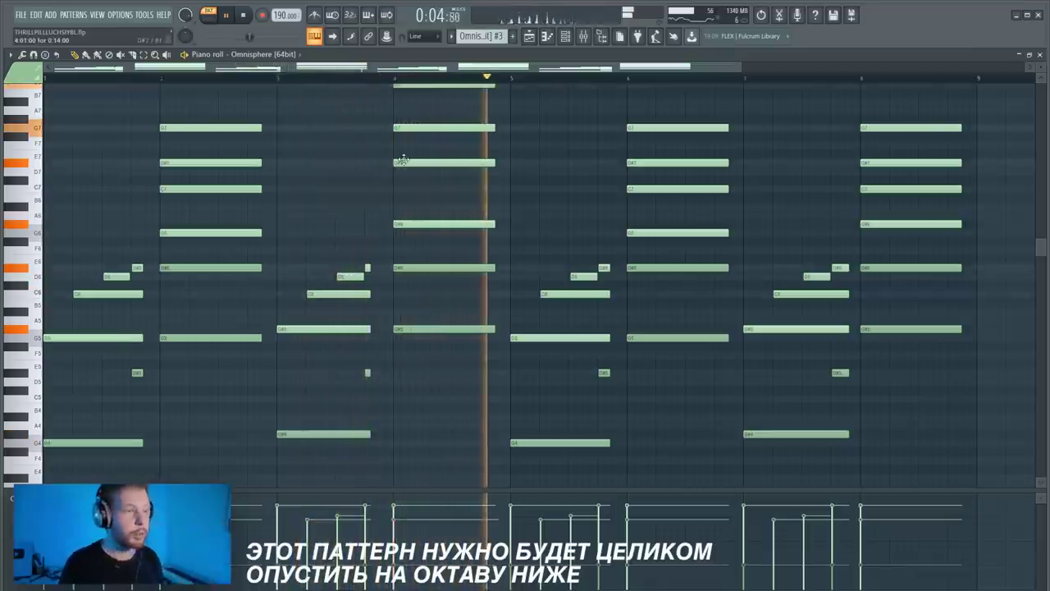
key("space")
left_click(1040, 55)
right_click(672, 436)
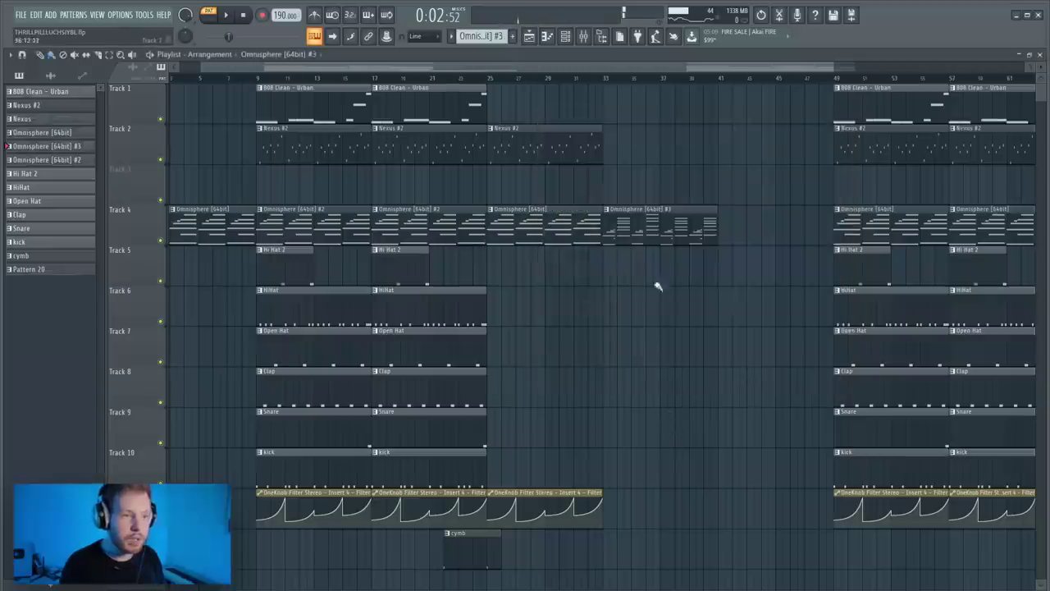
key("space")
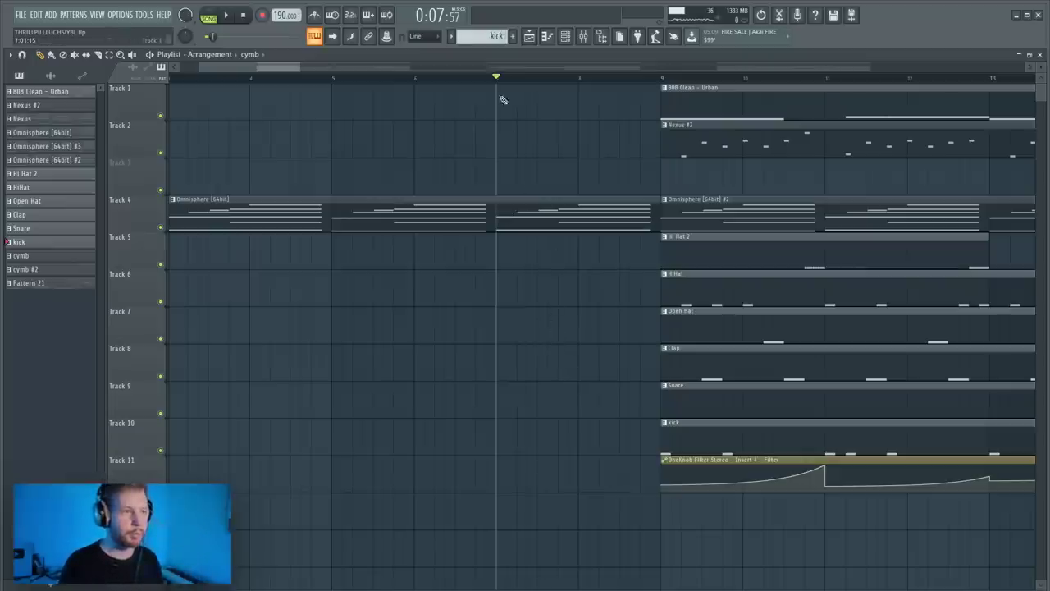
Open Glitch2 on Insert 5, clear its sequence, set 8 beats with 4 divisions and fill the whole Tape Stop lane
left_click(583, 37)
left_click(706, 249)
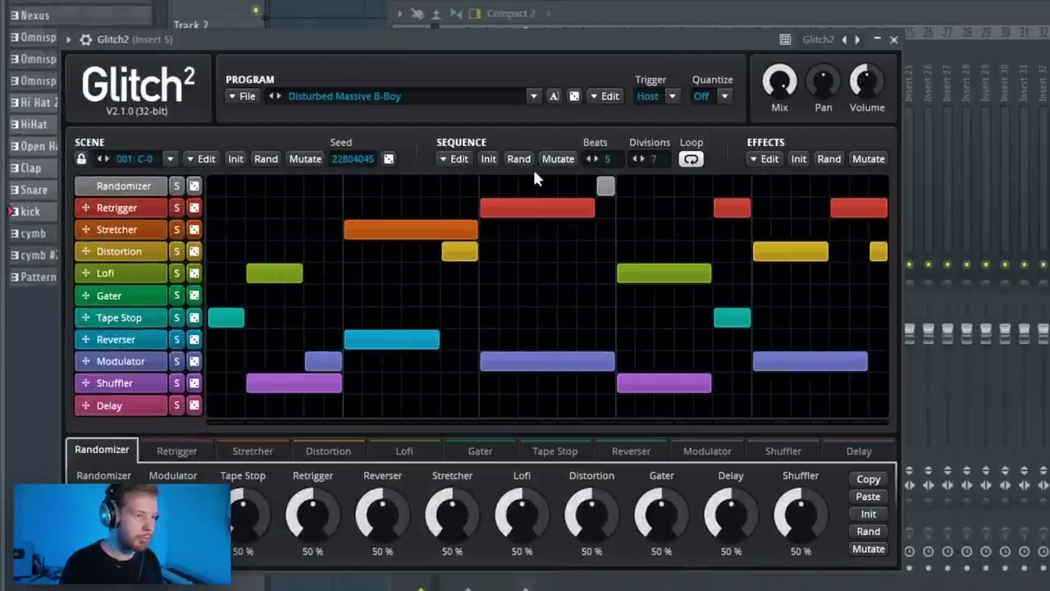
left_click(488, 160)
scroll(592, 153, "up", 4)
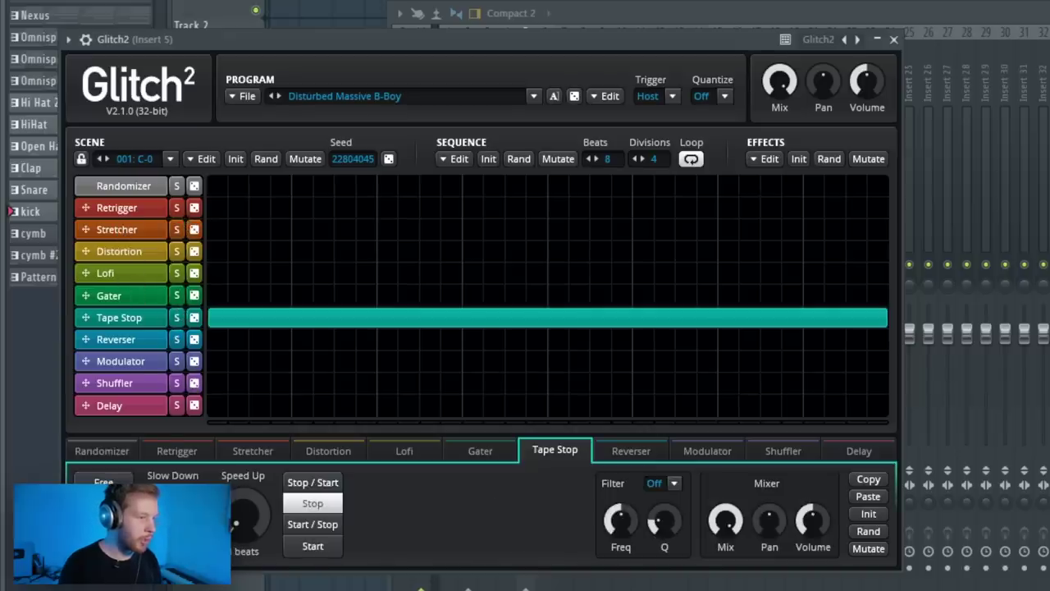
Set the Tape Stop slow down and speed up to 4 beats each and use the Stop / Start mode
left_click_drag(173, 523, 173, 528)
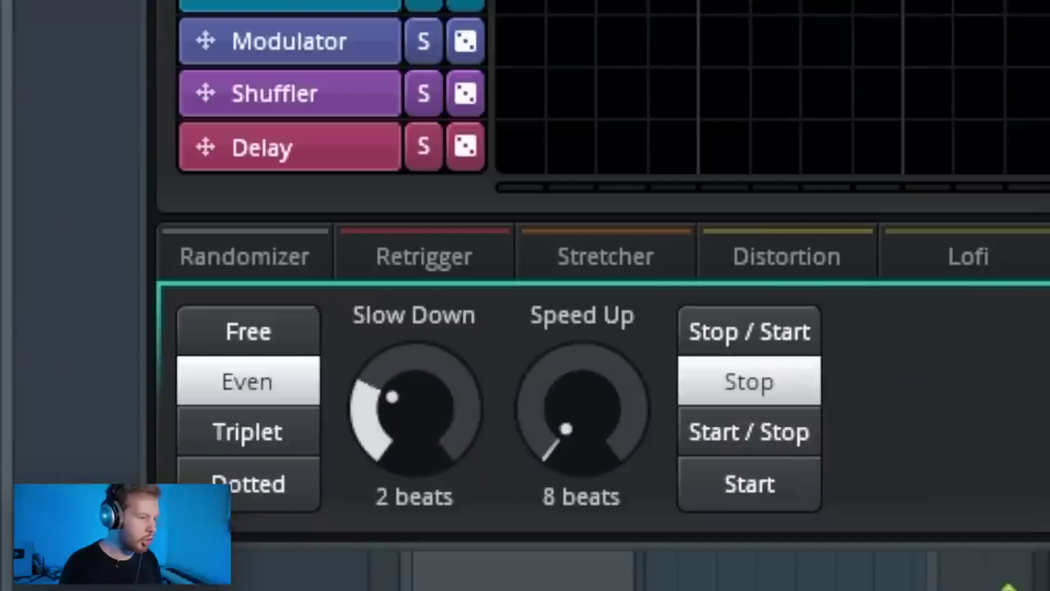
left_click_drag(416, 408, 416, 459)
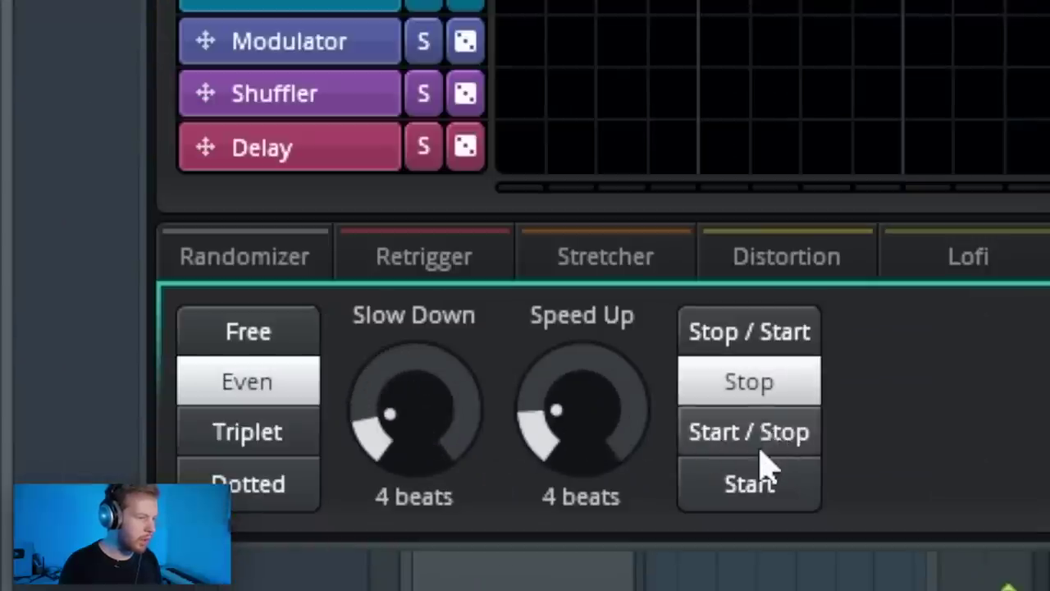
left_click(756, 338)
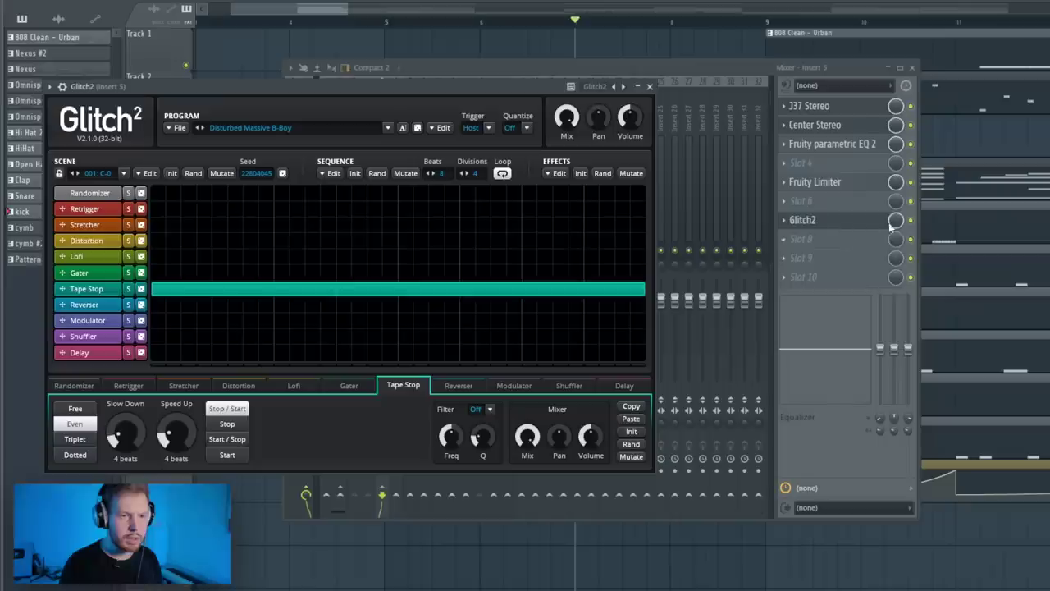
Create an automation clip for Glitch2's mix level and shape a full-level block from bar 7 to bar 9
right_click(895, 221)
left_click(949, 301)
left_click(891, 557)
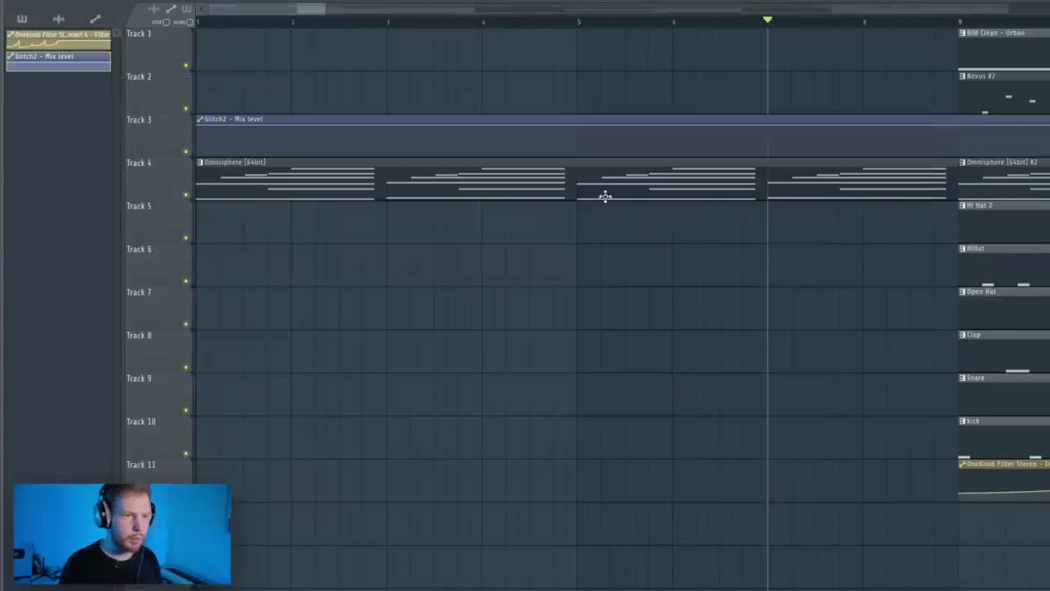
mouse_move(768, 126)
left_mouse_down()
mouse_move(771, 150)
mouse_move(770, 126)
left_mouse_up()
right_click(959, 126)
right_click(959, 154)
Play the transition into bar 9 and lower the mix automation's end point to zero to keep Glitch2 off after it
scroll(823, 316, "down", 5)
key("space")
left_click(251, 22)
scroll(886, 205, "down", 2)
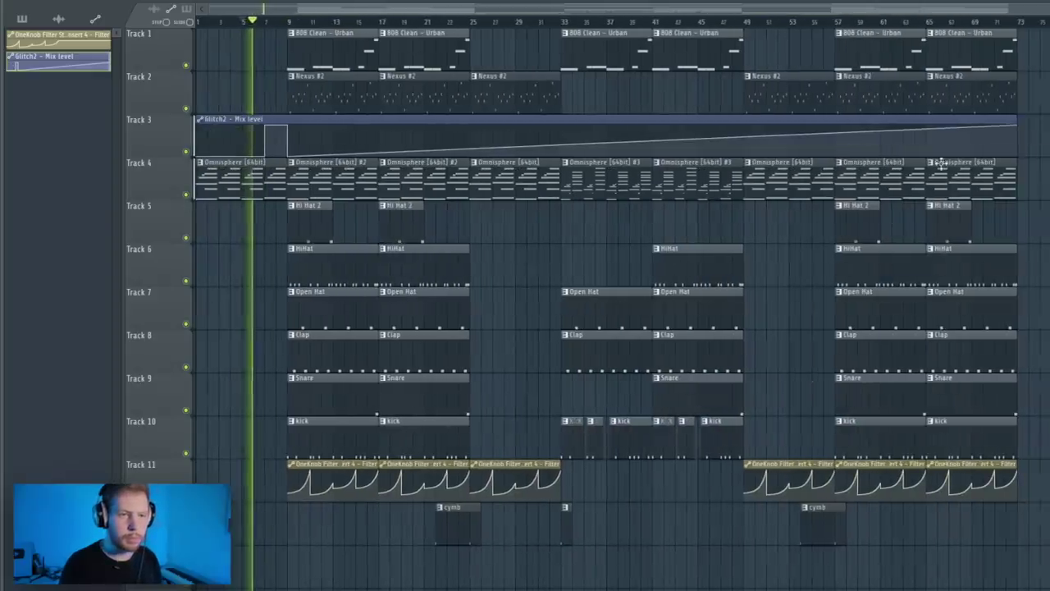
left_click_drag(1017, 126, 1016, 169)
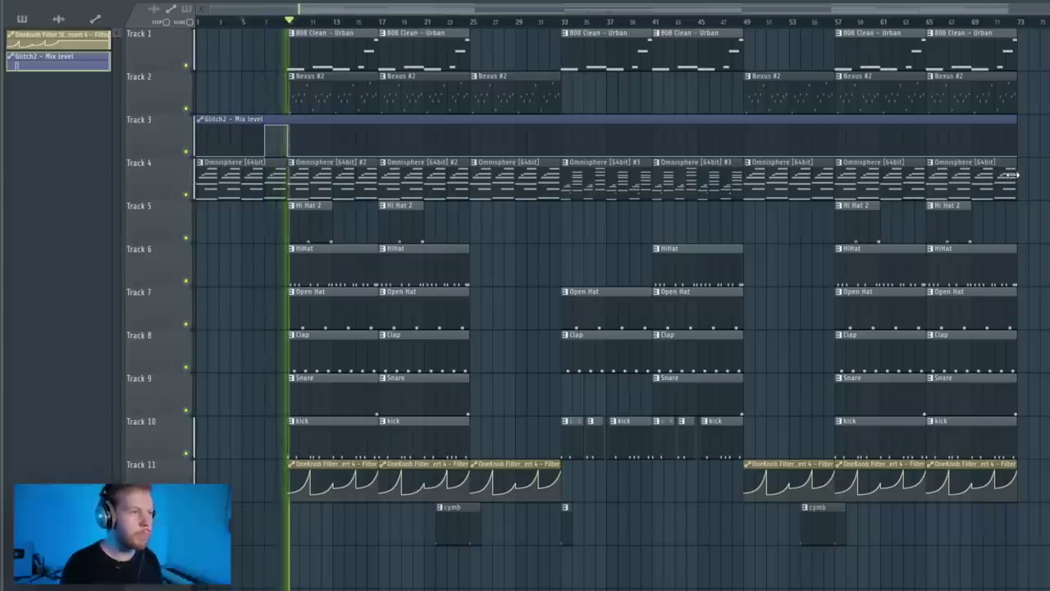
key("space")
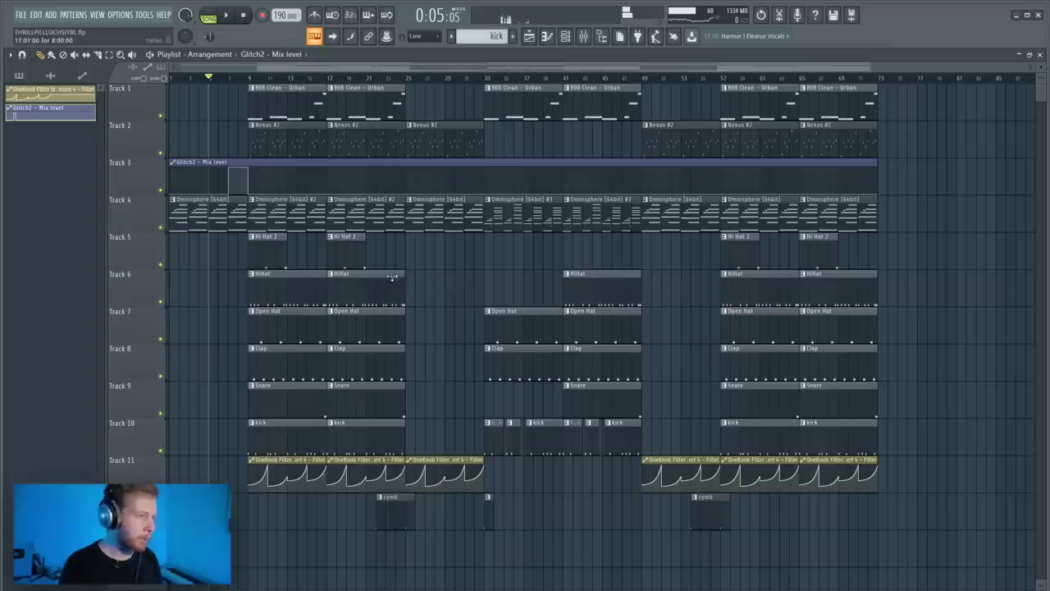
Open Ozone 8 on the master track and add Exciter, Vintage EQ, Dynamic EQ and Imager modules between Dynamics and Maximizer
key("F9")
left_click(270, 161)
left_click(699, 202)
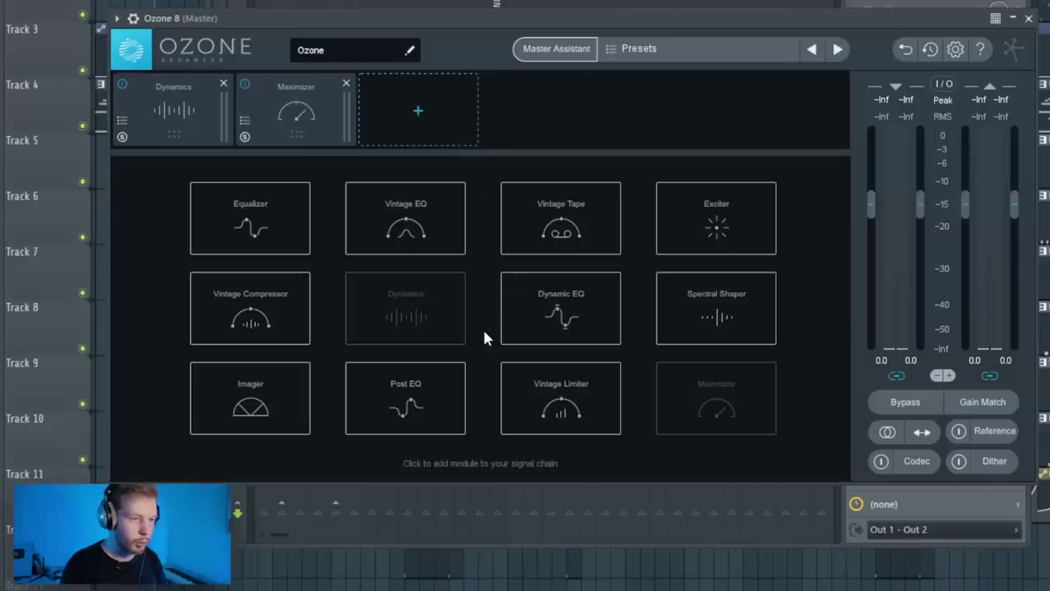
left_click(412, 226)
left_click(541, 111)
left_click(716, 218)
left_click(665, 111)
left_click(560, 316)
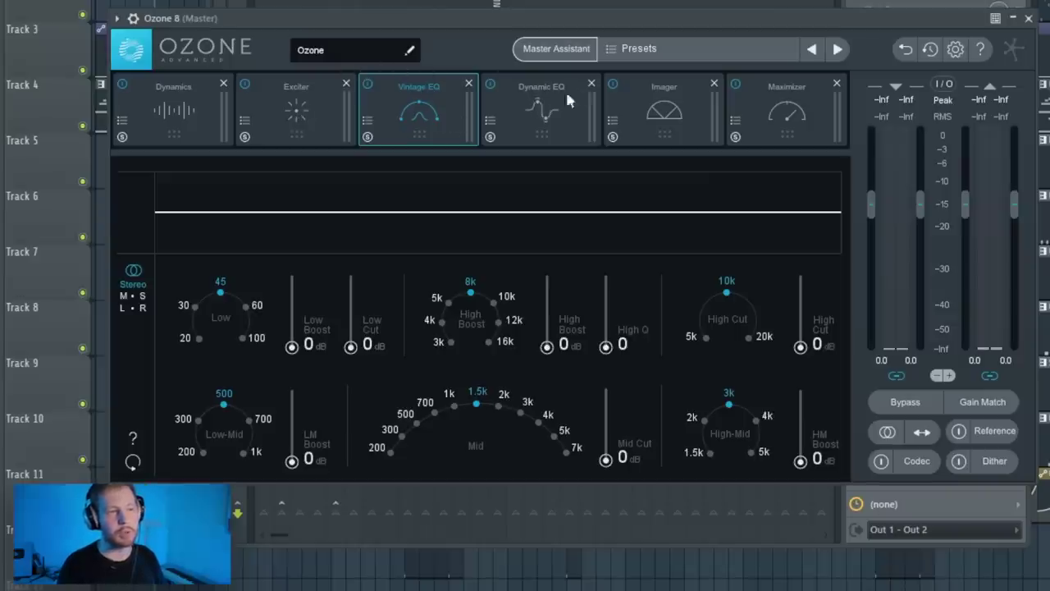
left_click(763, 94)
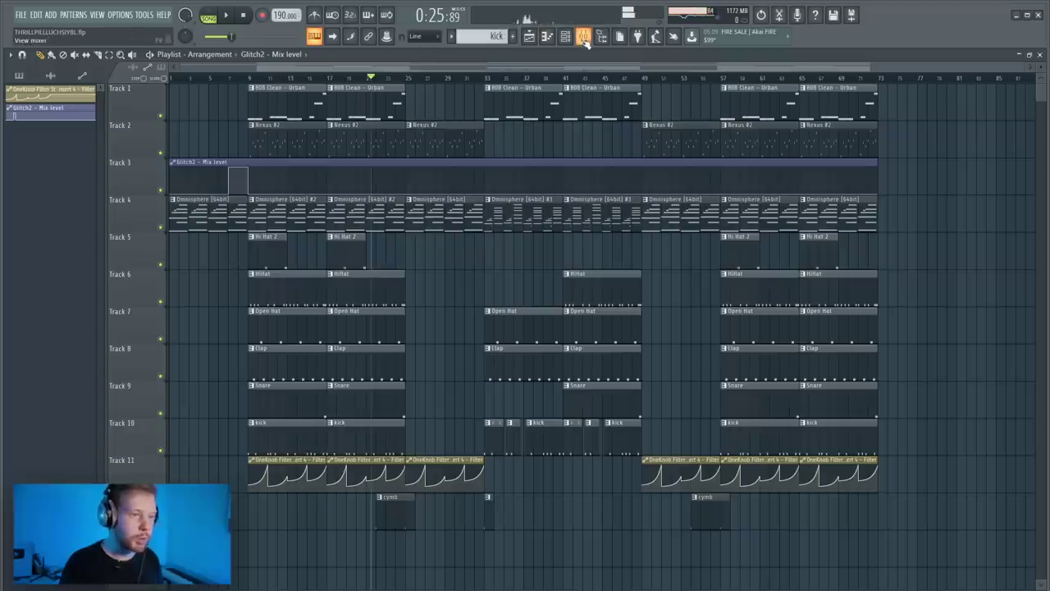
Review the Insert 4 and snare channels in the mixer and return to the full arrangement
left_click(583, 37)
left_click(362, 190)
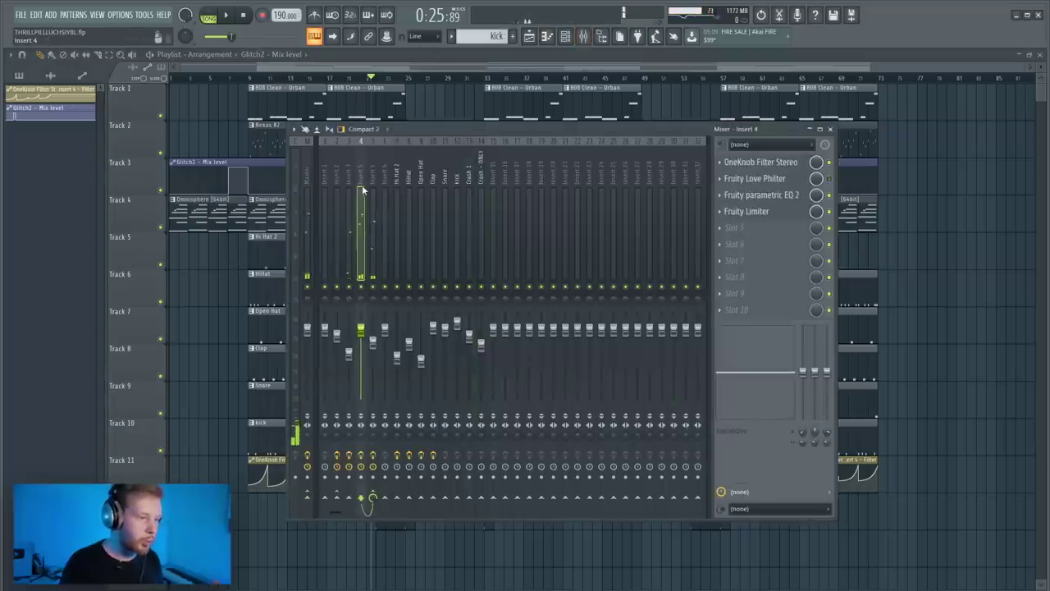
left_click(445, 201)
left_click(830, 129)
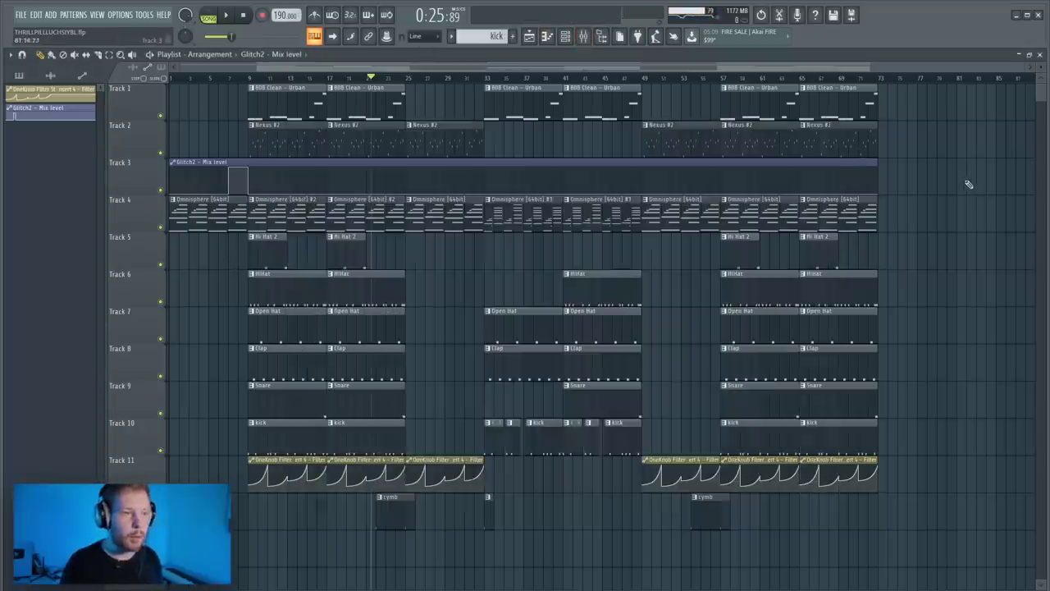
scroll(911, 197, "up", 1)
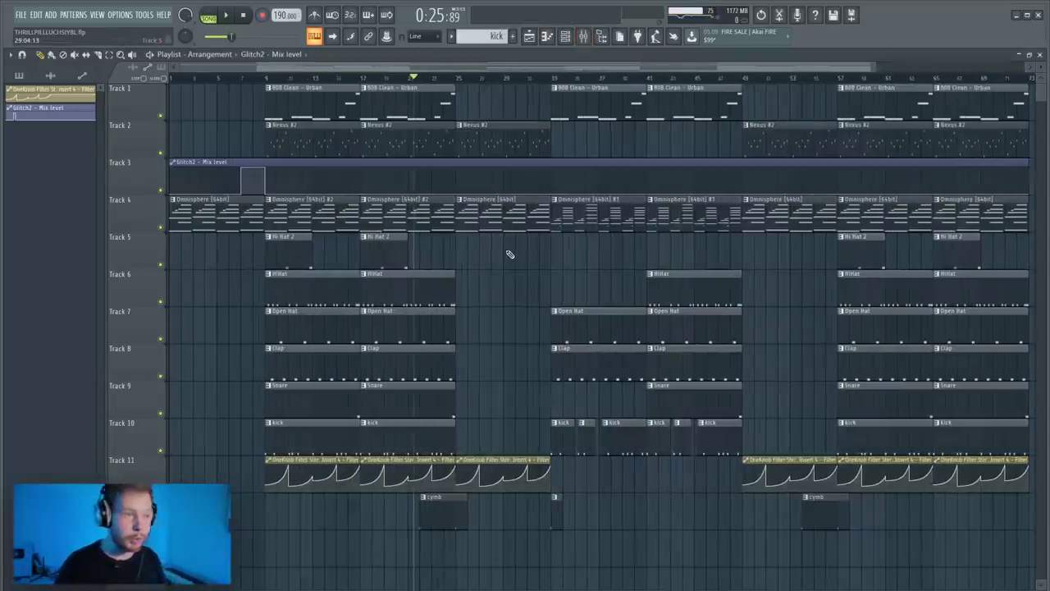